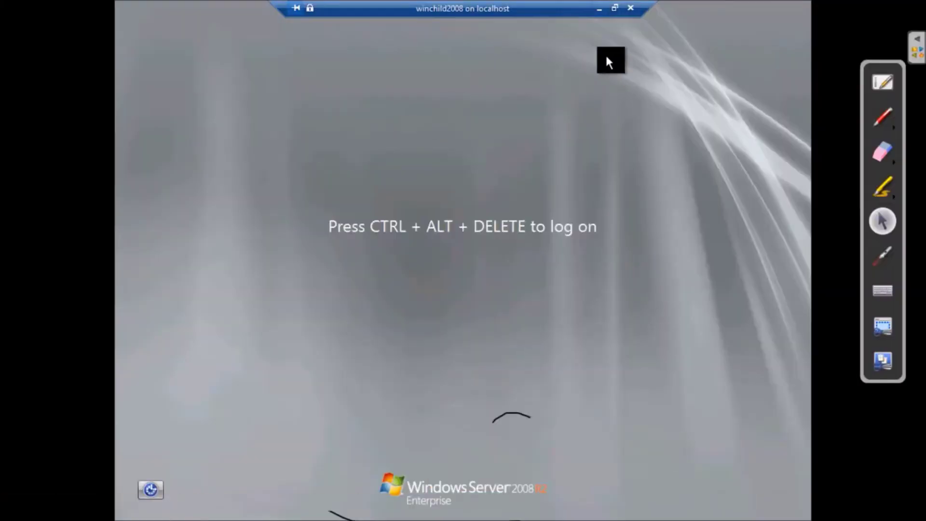
- Send Ctrl+Alt+Delete to the winchild2008 VM and sign in as Administrator with the account password
click(613, 7)
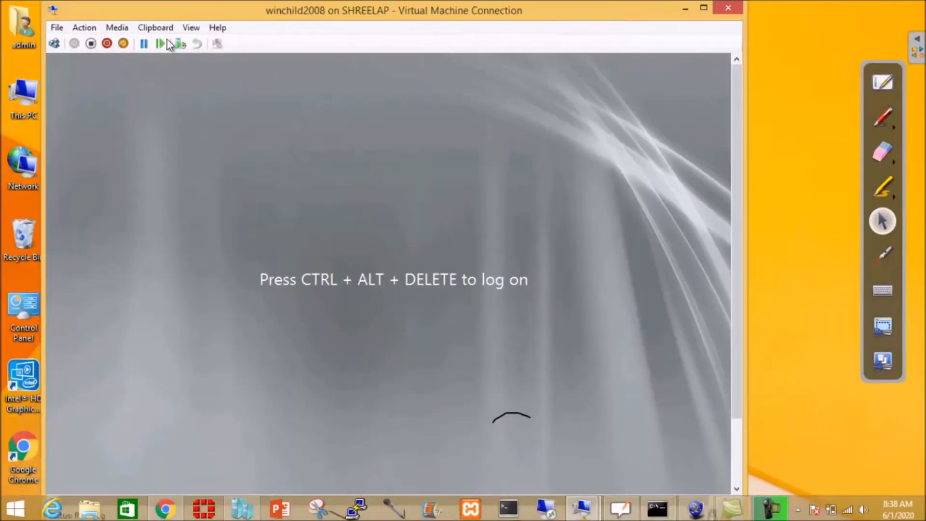
click(56, 43)
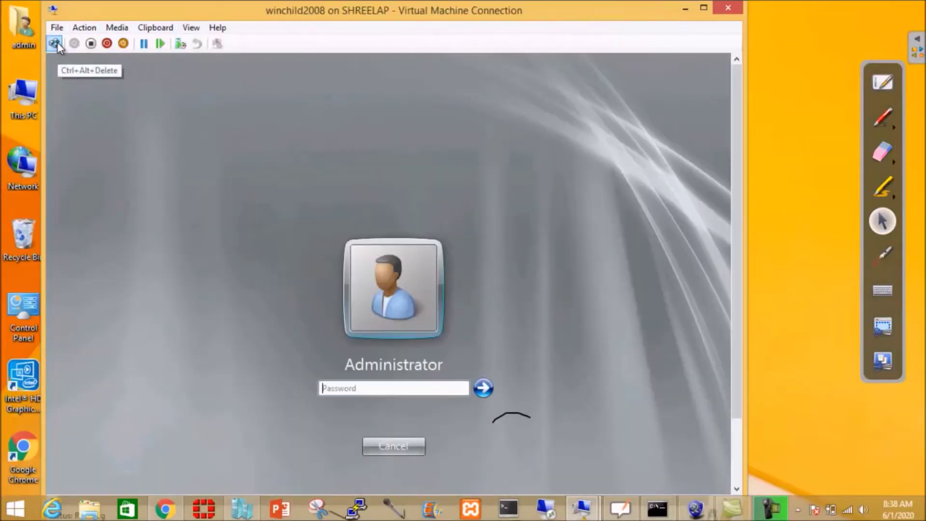
click(191, 28)
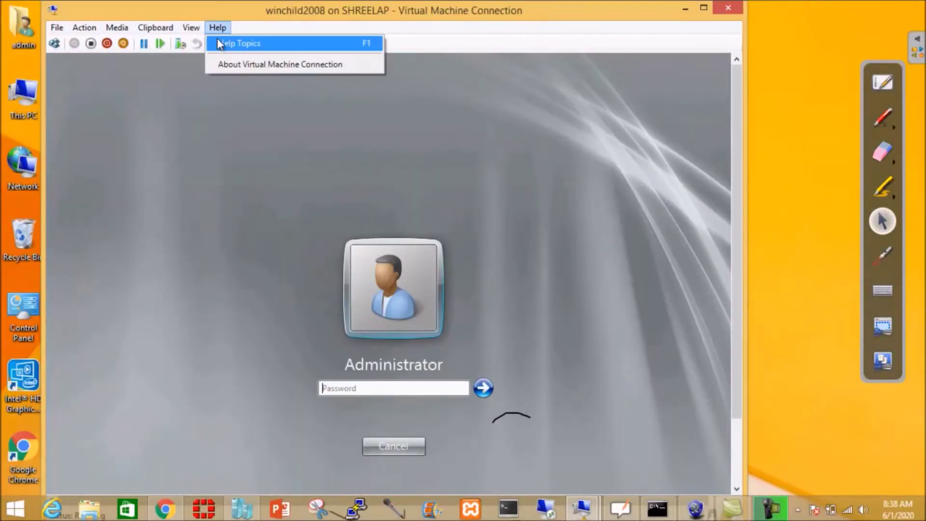
click(212, 43)
click(438, 334)
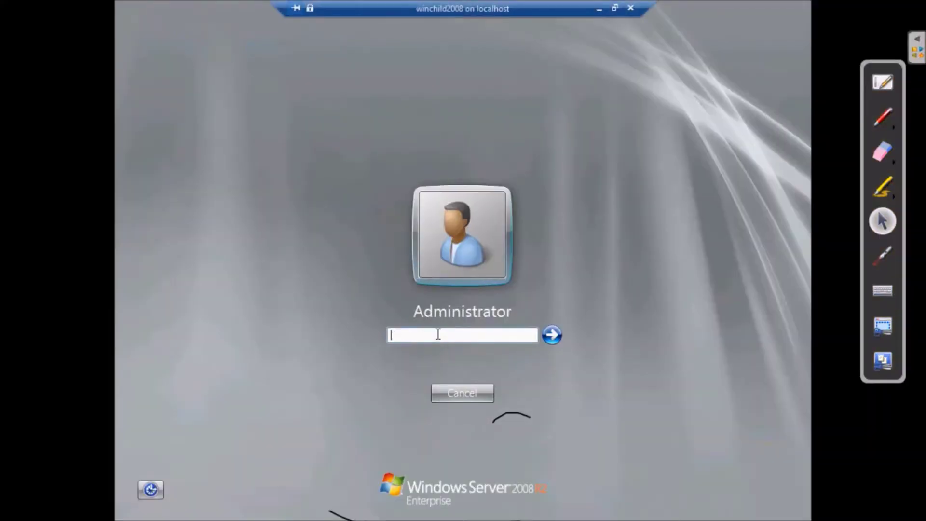
text(P@ssw0rd)
key(Return)
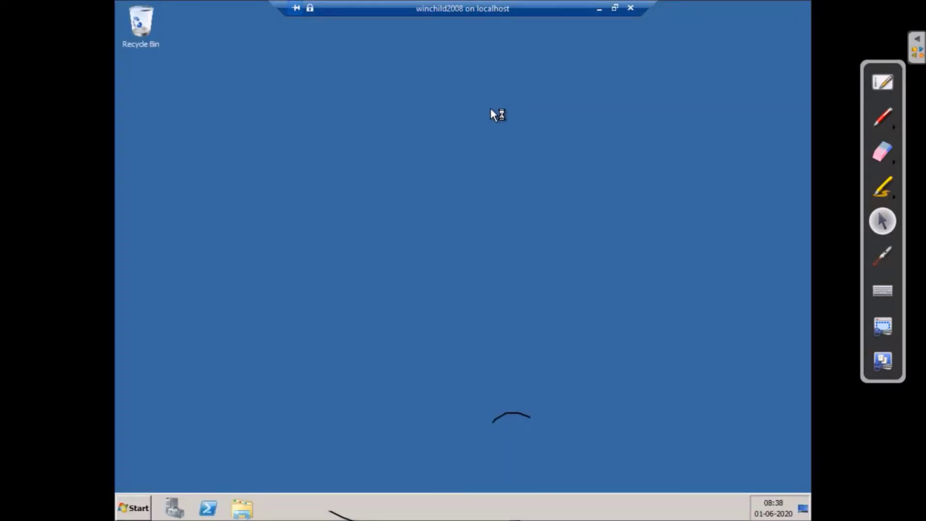
- Open Network Connections through Configure networking and bring up the Local Area Connection's menu
mouse_move(775, 508)
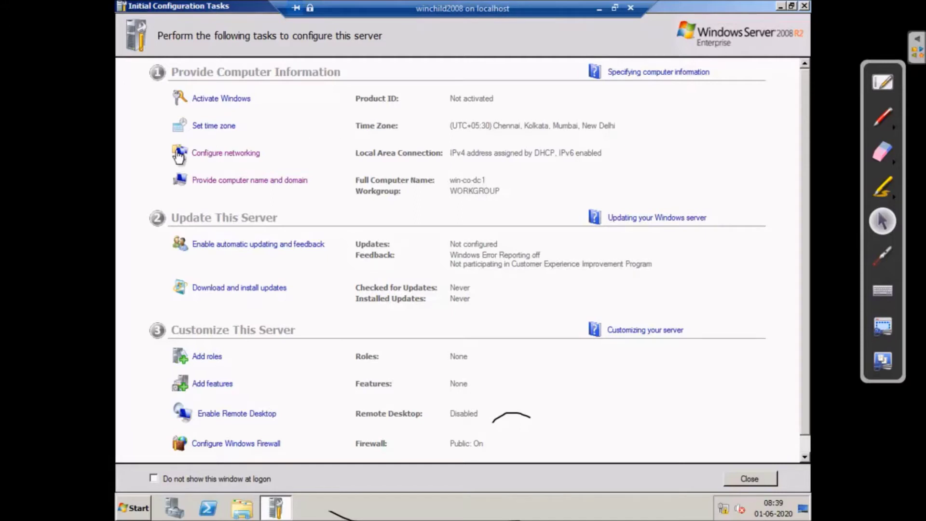
click(241, 154)
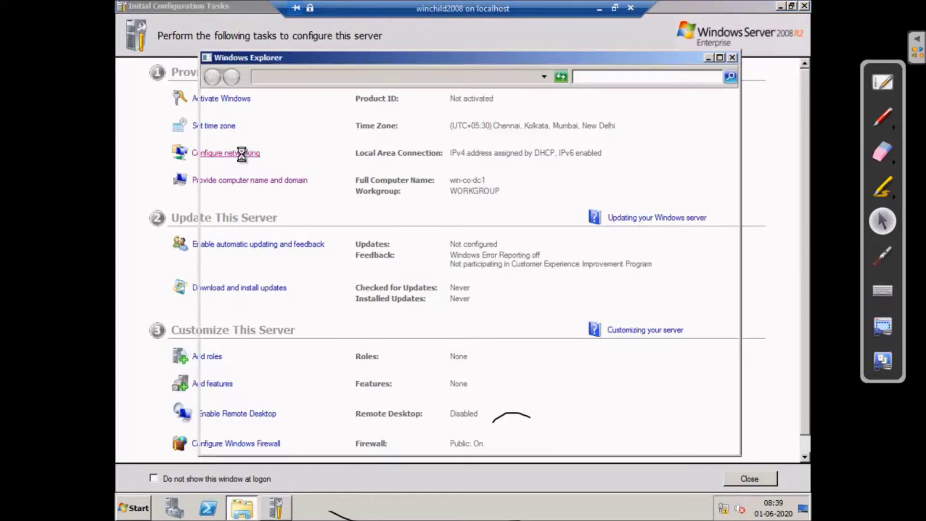
click(267, 137)
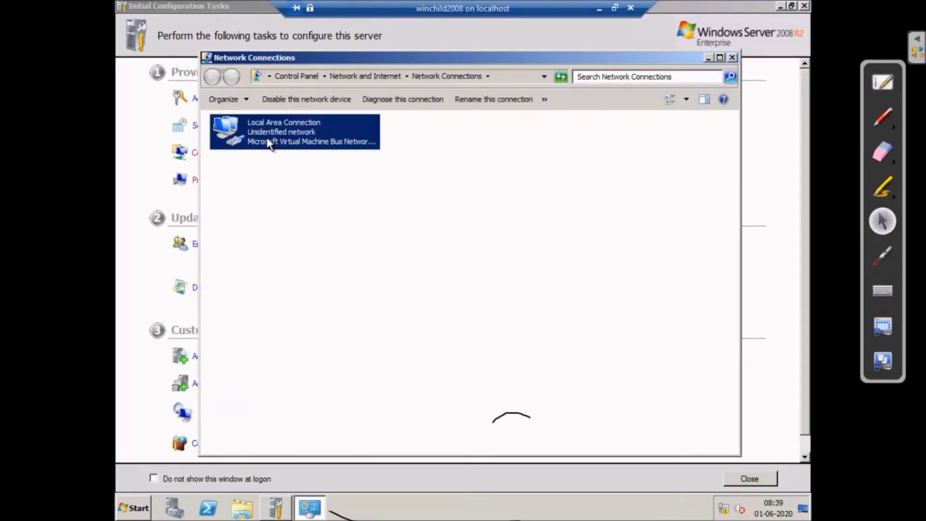
right_click(267, 138)
- Disable IPv6 on Local Area Connection and switch IPv4 to a manually assigned address
click(313, 245)
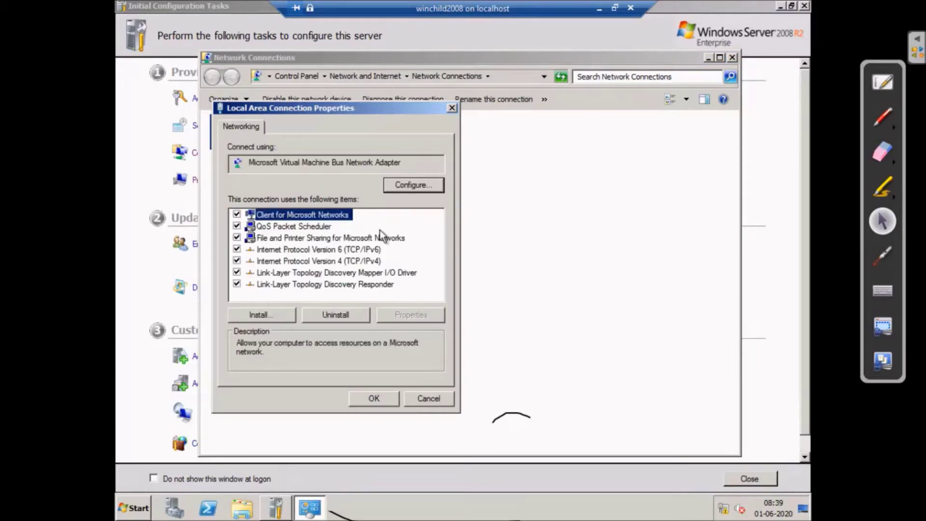
click(237, 250)
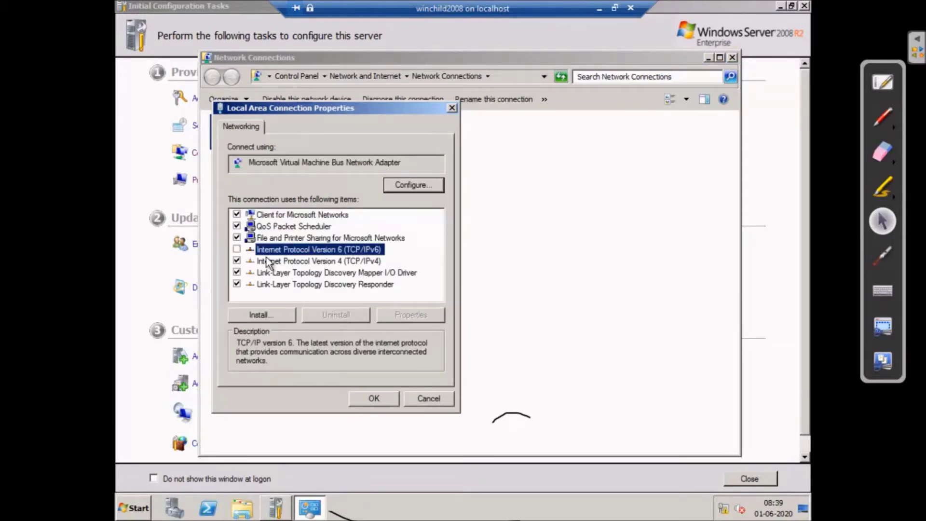
click(300, 262)
click(414, 316)
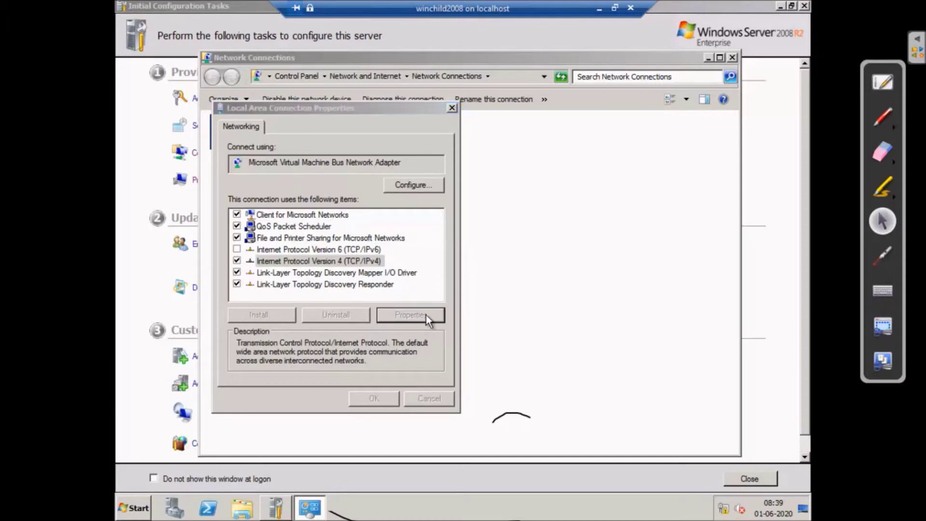
click(266, 248)
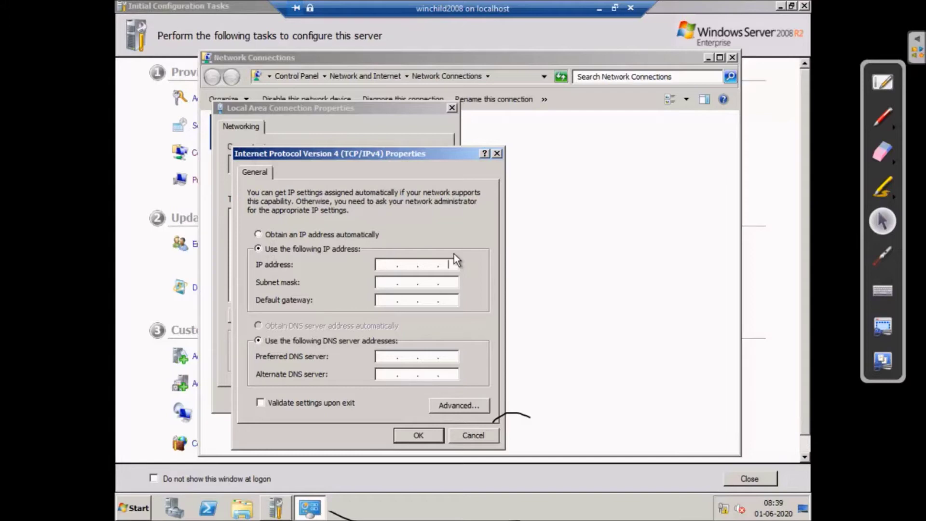
- Enter IP 192.168.3.11, mask 255.255.255.0, gateway 192.168.3.1 and preferred DNS 192.168.3.5
click(388, 267)
text(19)
text(2 . 1)
text(68 . )
text(3 . )
text(10)
key(BackSpace)
key(BackSpace)
text(11)
click(388, 284)
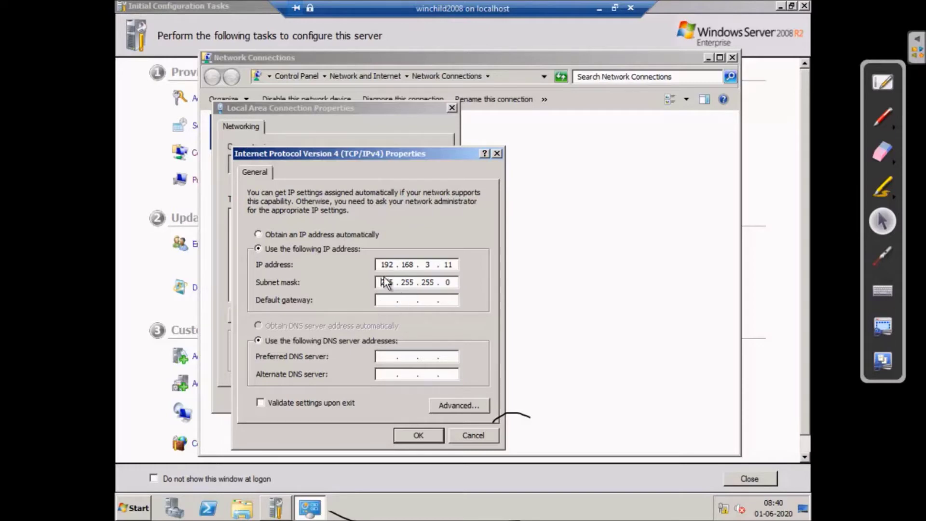
click(393, 303)
text(192 . 168 . 3 . 1)
click(385, 357)
text(192 . 16)
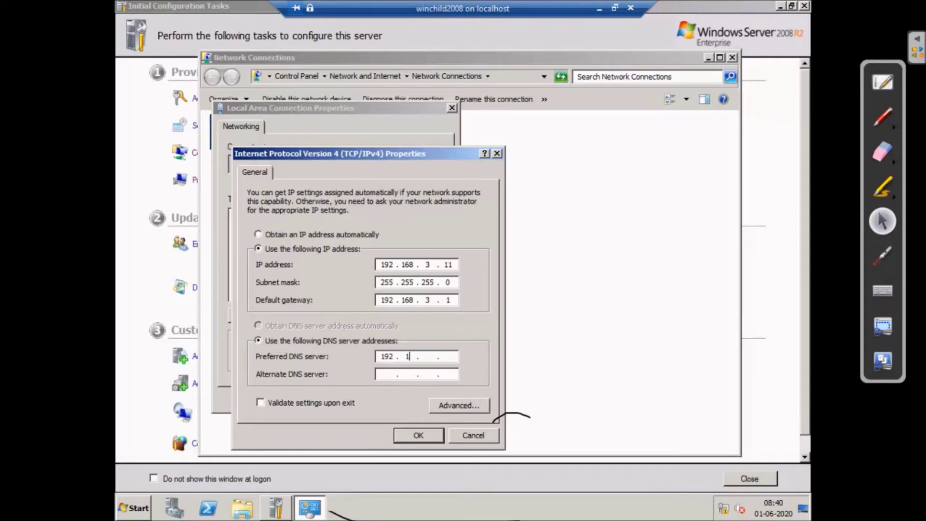
text(8 . 3 . 5)
- Show the parent DC's Local Area Connection 2 details, confirming IPv4 address 192.168.3.5
click(602, 8)
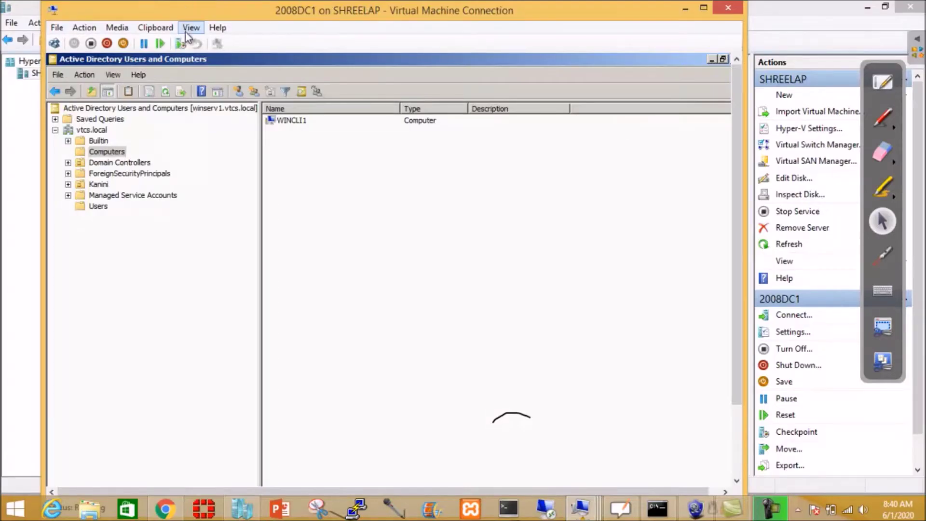
click(191, 27)
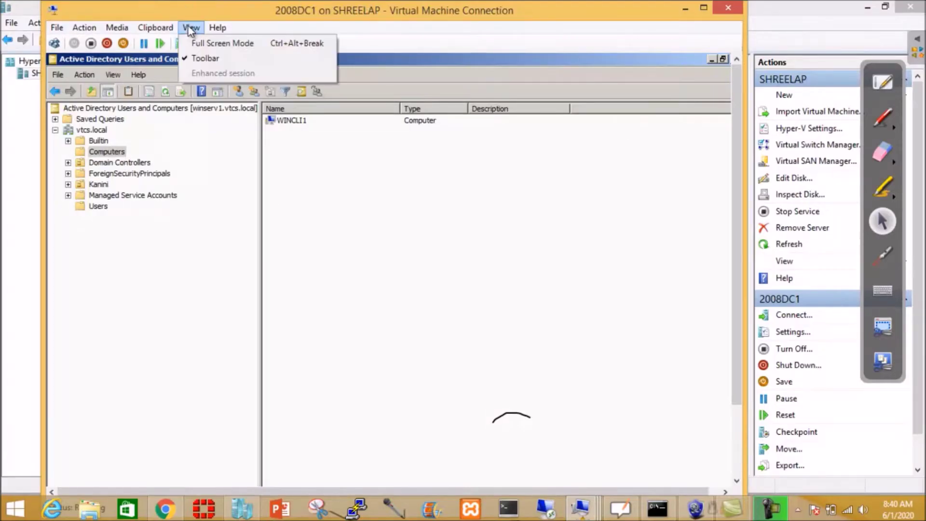
click(213, 41)
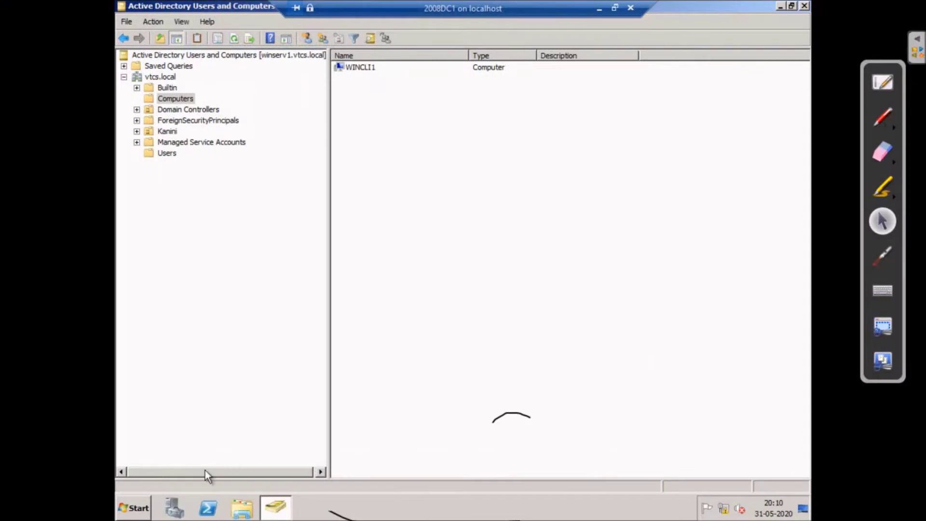
right_click(722, 509)
click(728, 498)
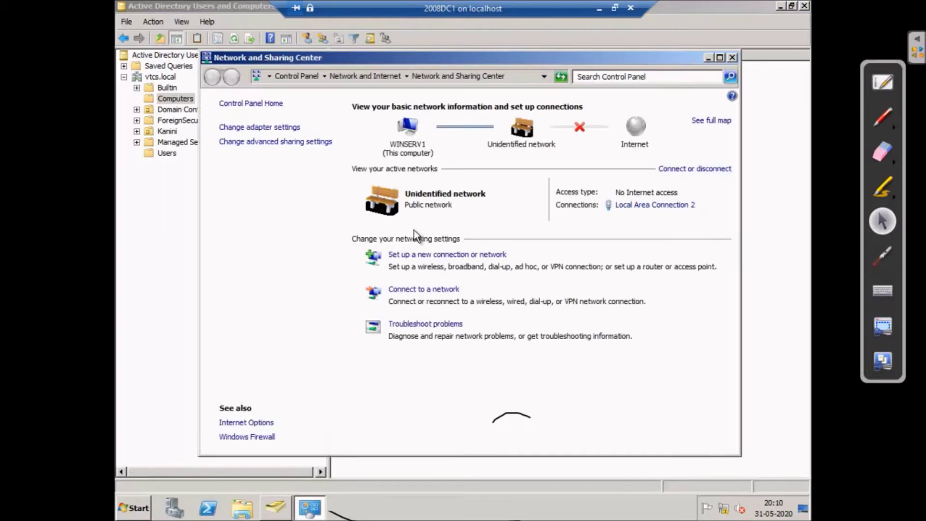
click(651, 206)
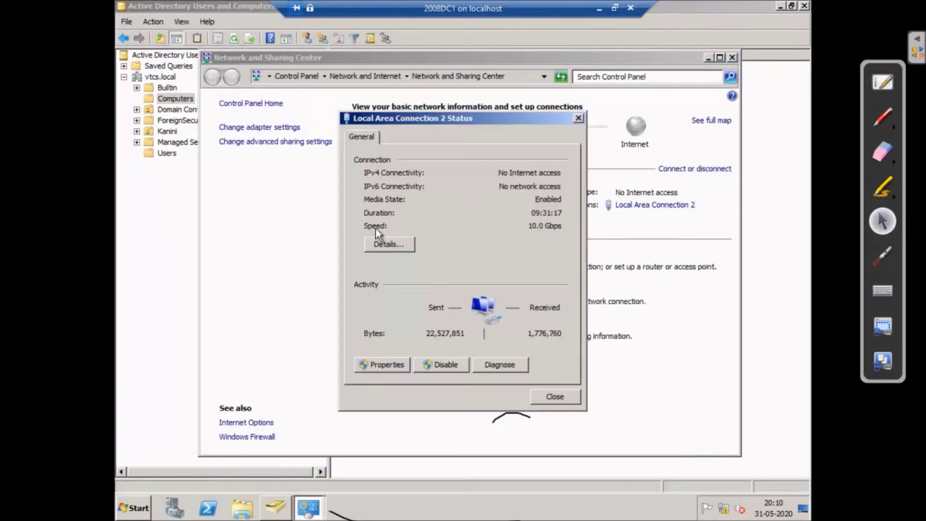
click(386, 244)
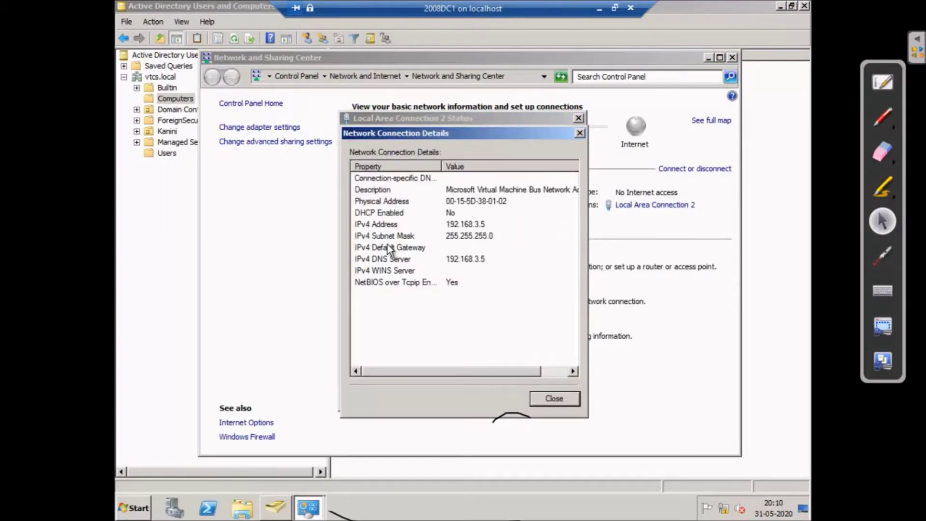
click(484, 224)
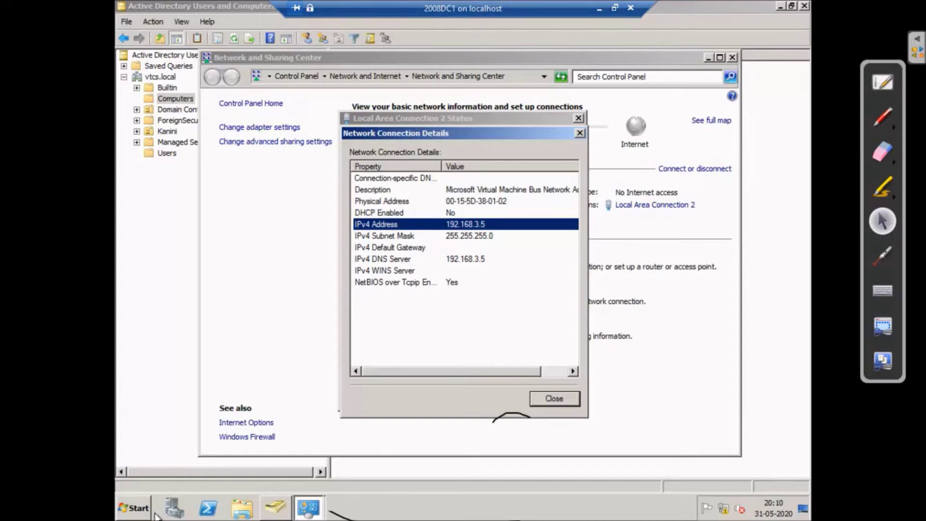
- Open the parent DC's System properties, maximized, showing winserv1 in the vtcs.local domain
click(134, 507)
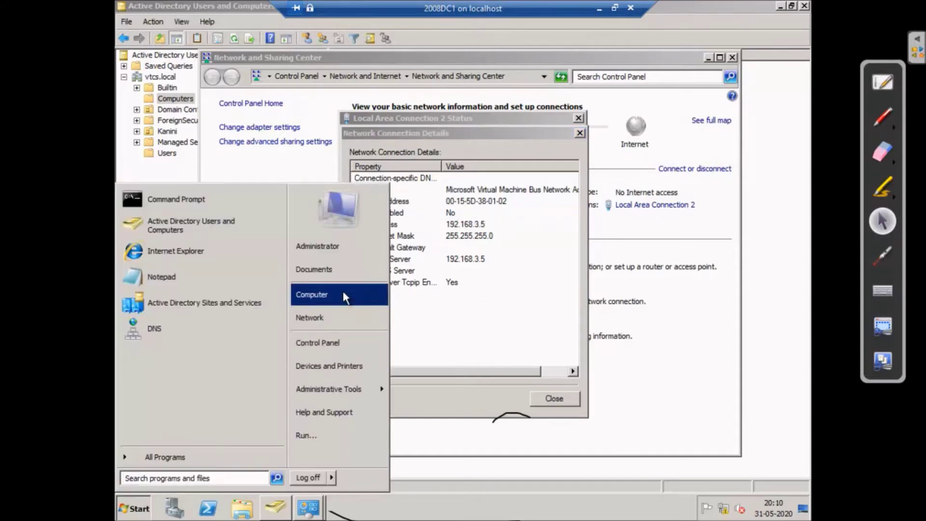
right_click(343, 292)
click(391, 390)
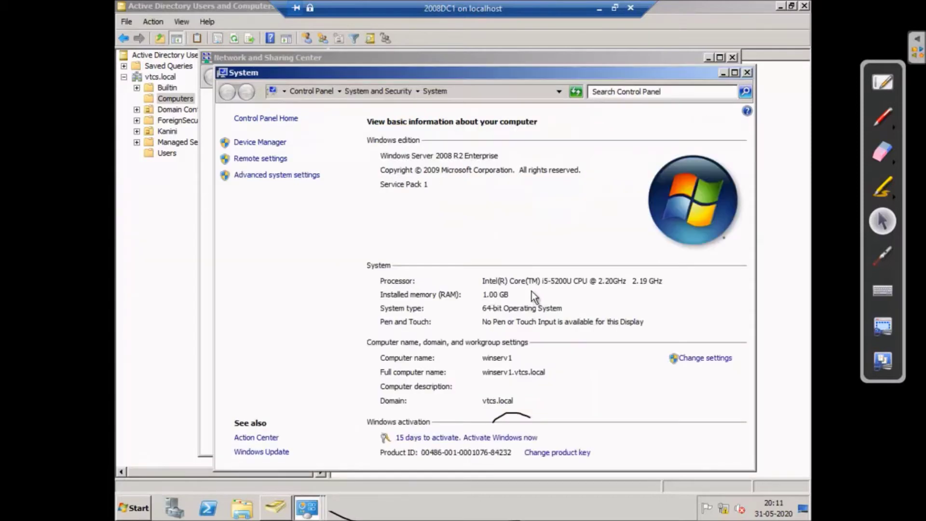
click(735, 73)
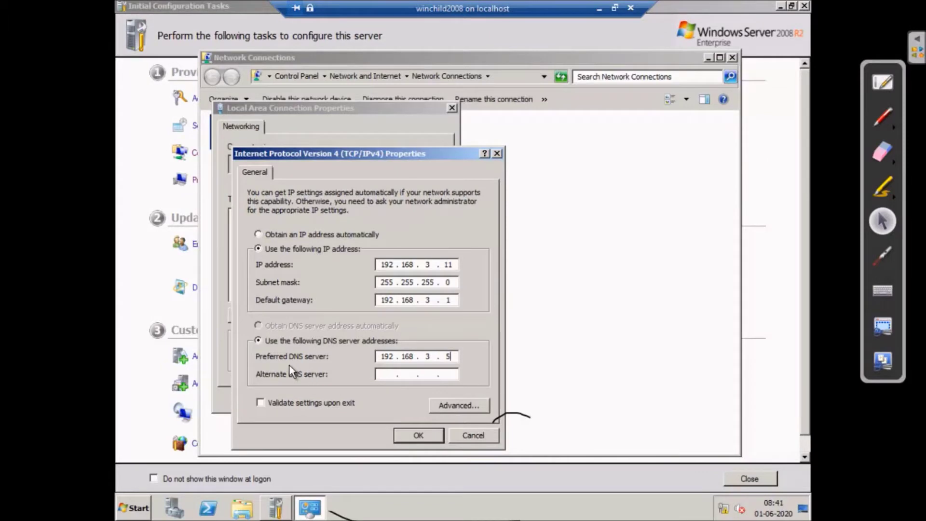
- Apply the static IPv4 and DNS settings and close adapter properties, Network Connections and Initial Configuration Tasks
click(430, 432)
click(429, 435)
click(378, 397)
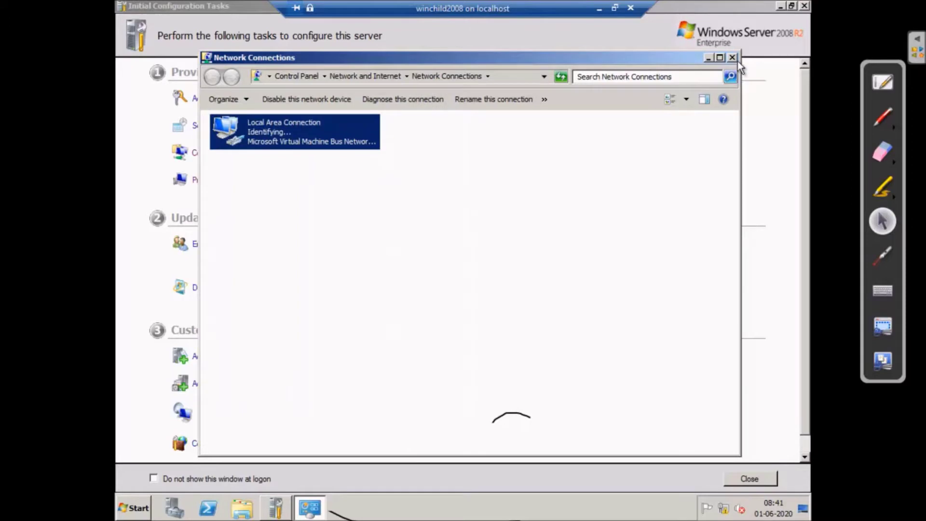
click(734, 58)
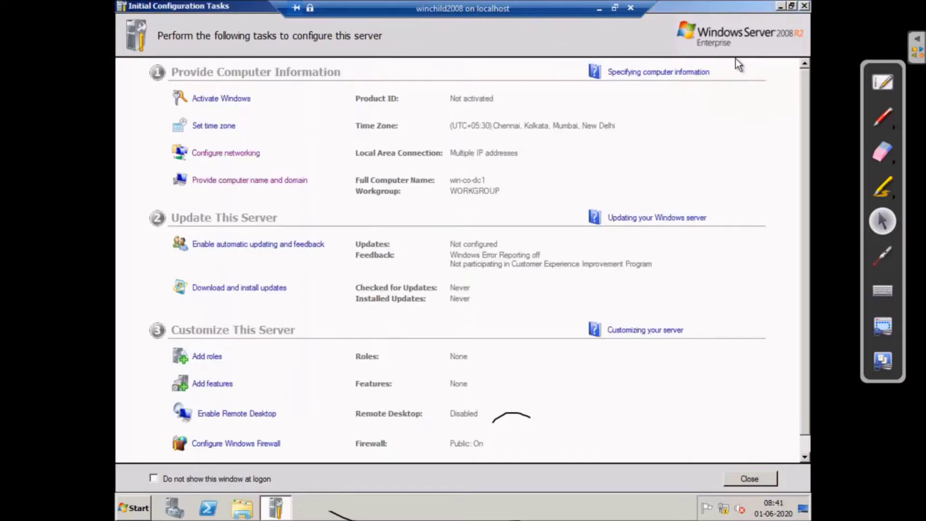
click(803, 7)
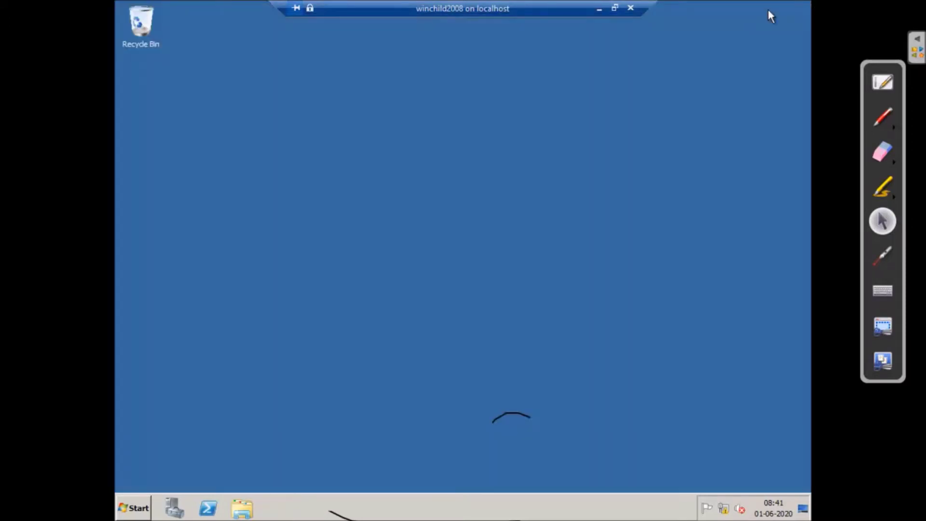
- Bring Server Manager to the front, then minimize it
click(136, 506)
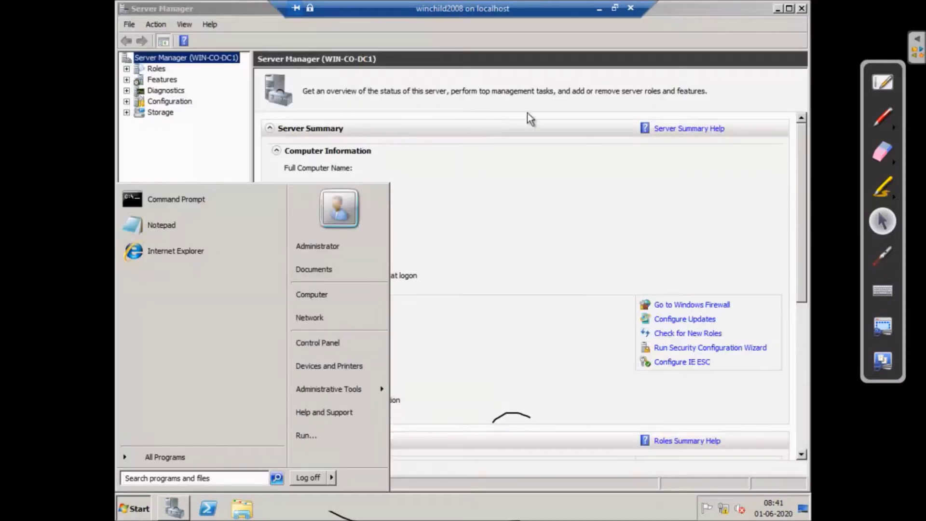
click(518, 226)
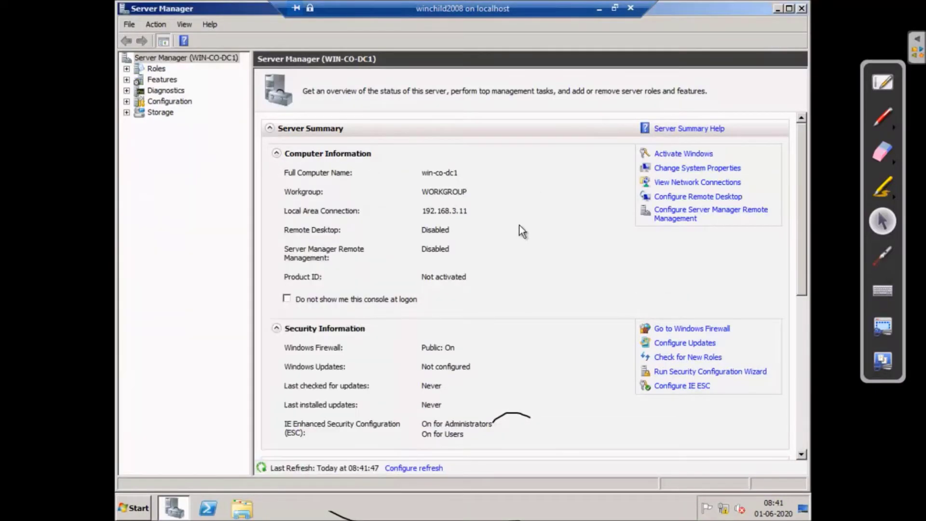
click(778, 9)
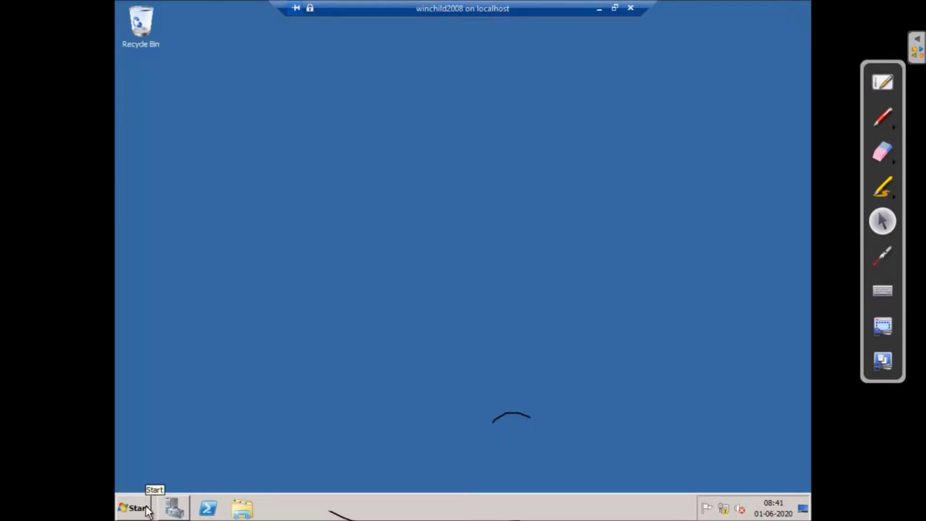
- Ping the parent DC at 192.168.3.5 from a command prompt, then return to Server Manager
key(super+r)
text(cmd)
key(Return)
text(ping 192.168.3.5)
key(Return)
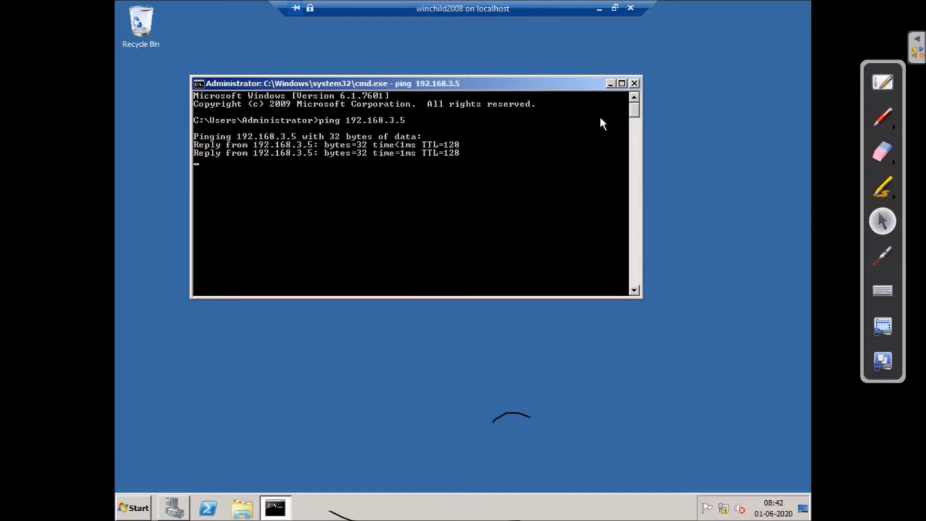
click(610, 84)
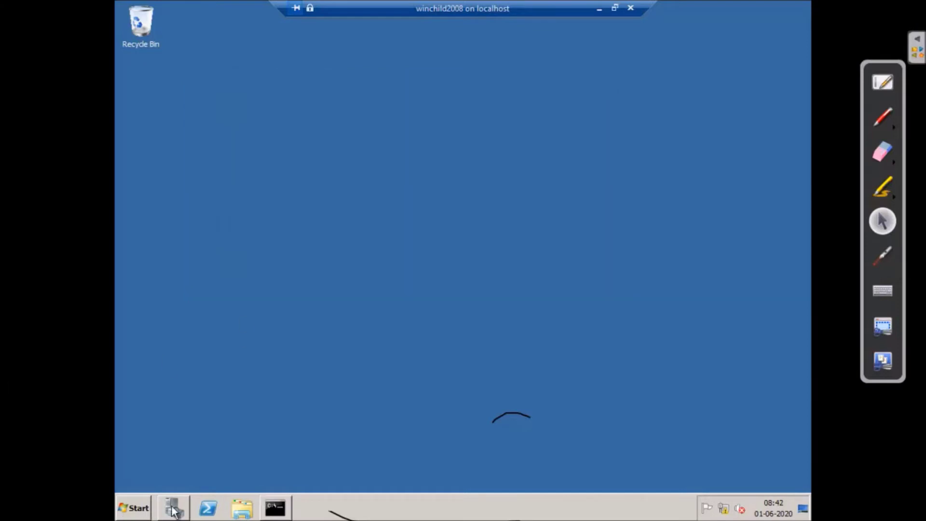
click(174, 508)
- Install the Active Directory Domain Services role with its required features, then launch dcpromo from the results
click(156, 69)
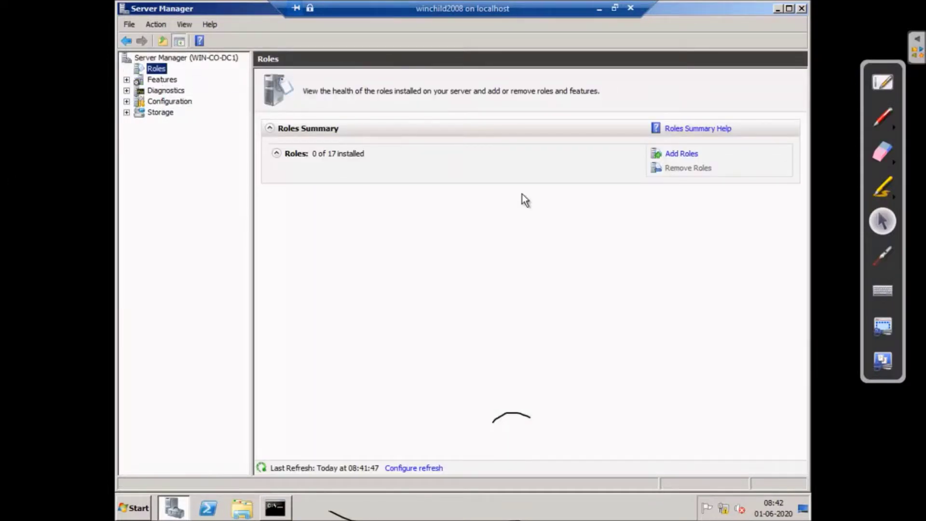
click(683, 155)
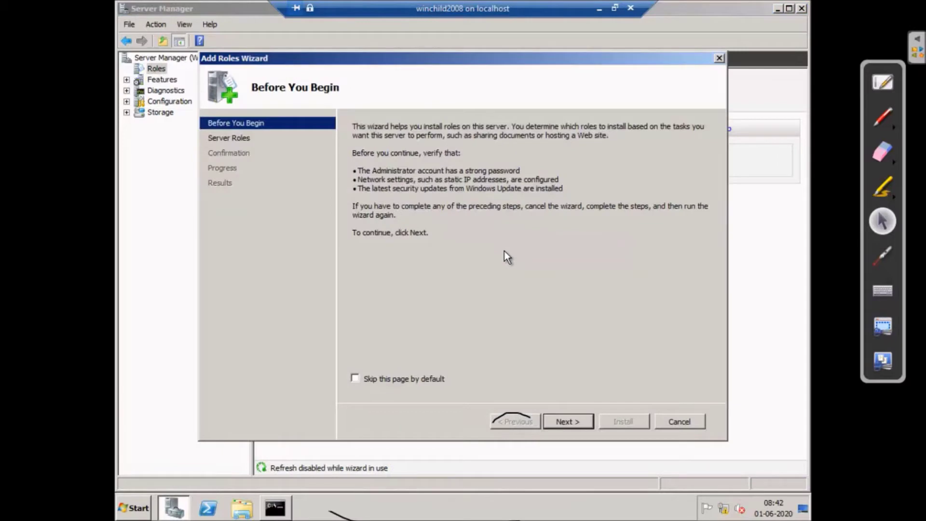
click(568, 422)
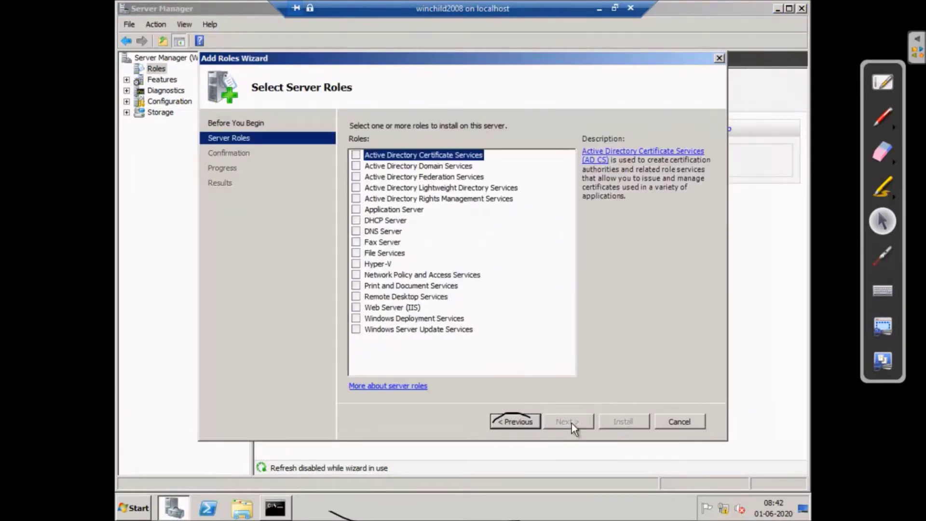
click(356, 166)
click(559, 314)
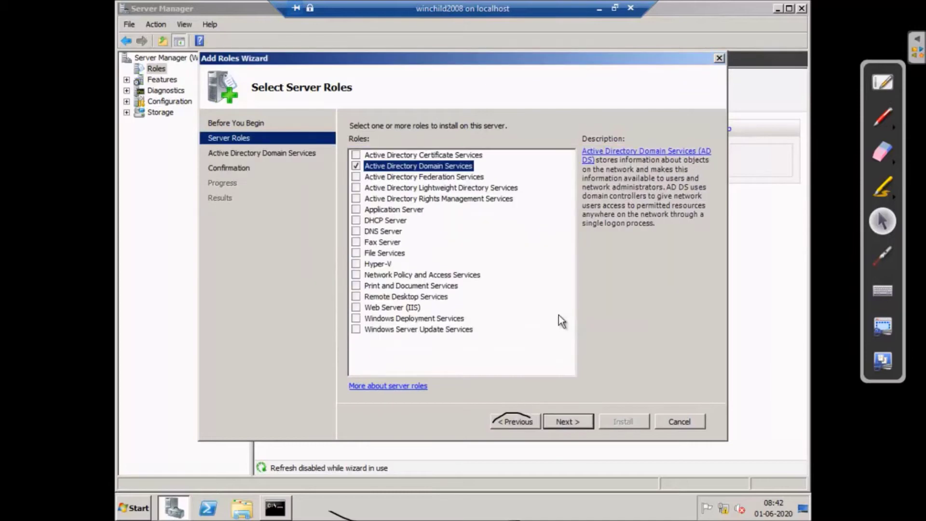
click(582, 418)
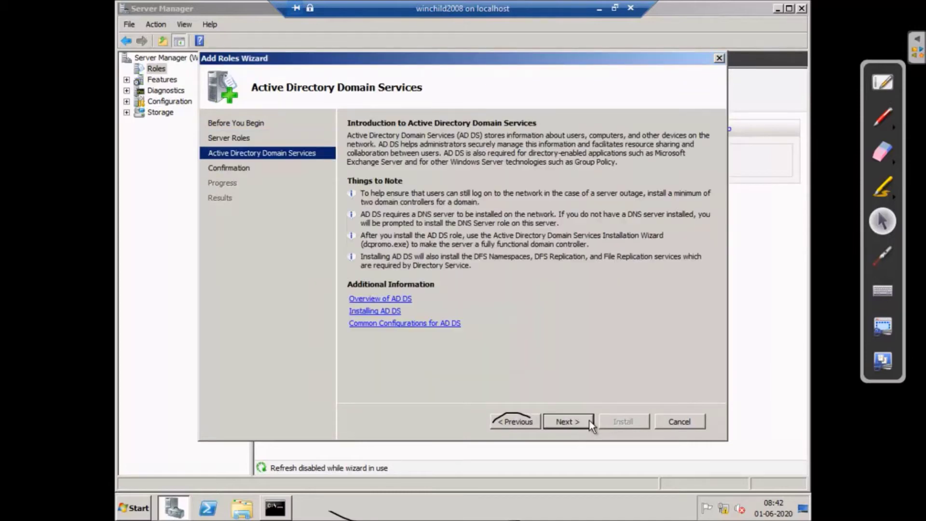
click(558, 420)
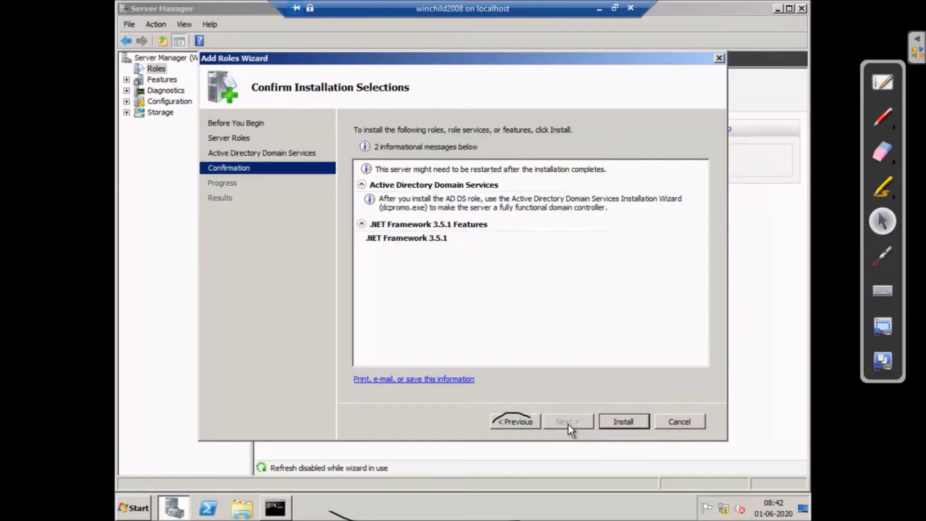
click(626, 421)
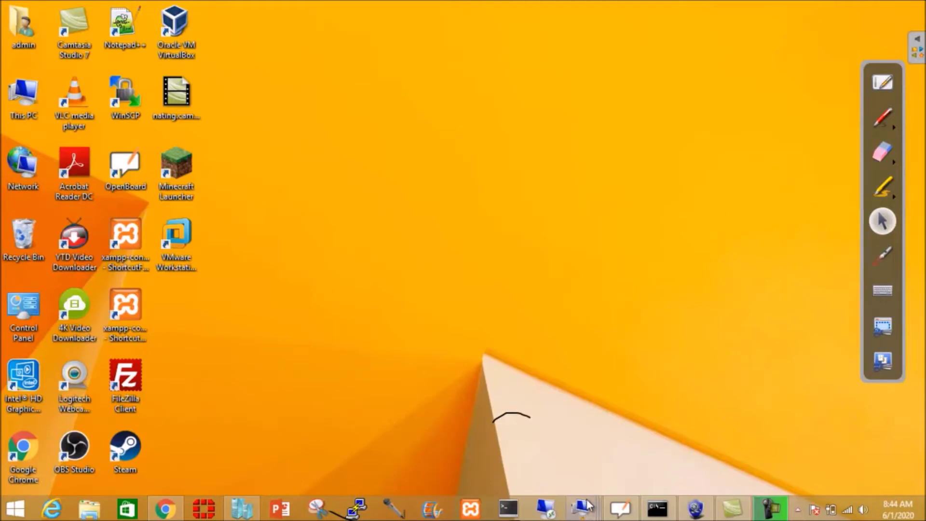
mouse_move(589, 514)
click(595, 425)
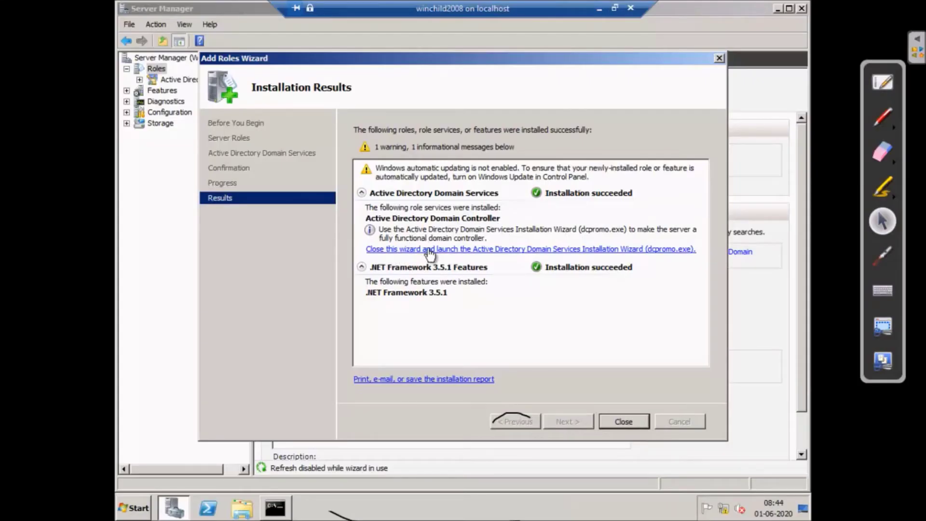
click(491, 250)
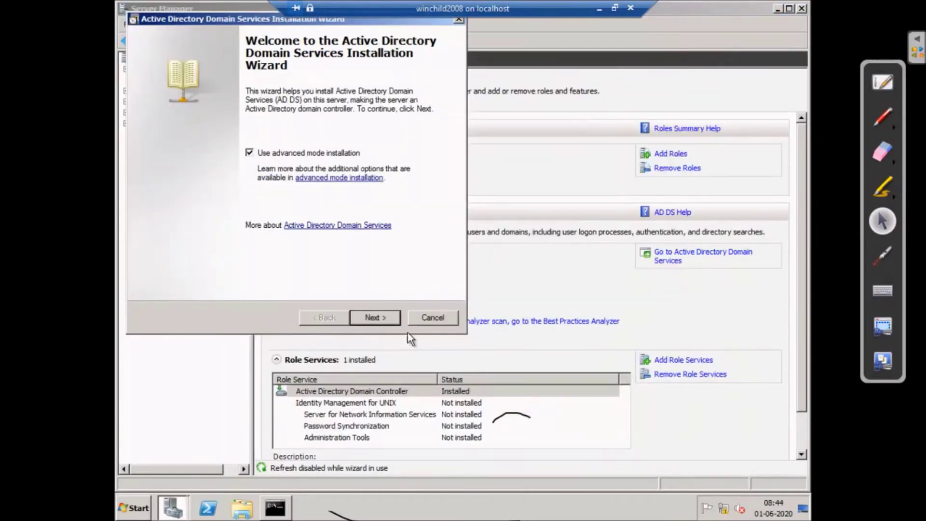
- Pass the wizard's welcome and compatibility pages and choose 'Create a new domain in an existing forest'
click(382, 320)
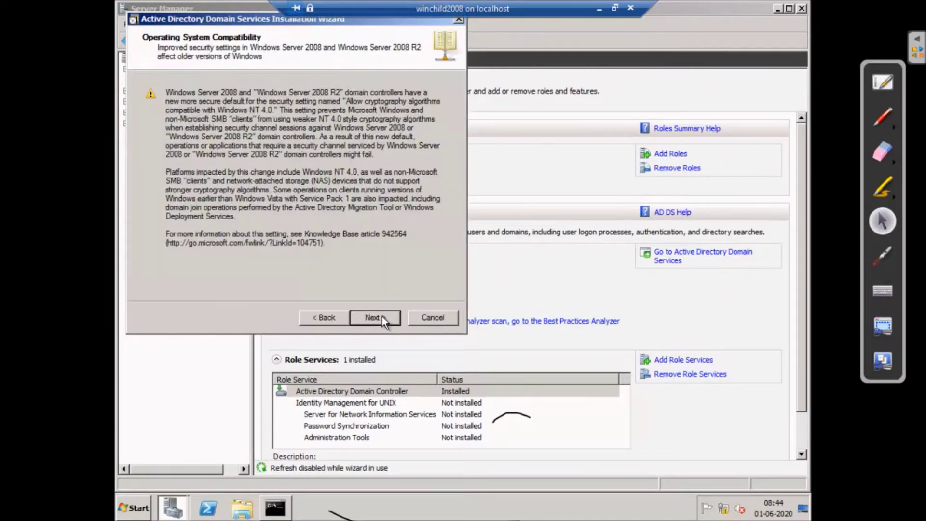
click(382, 318)
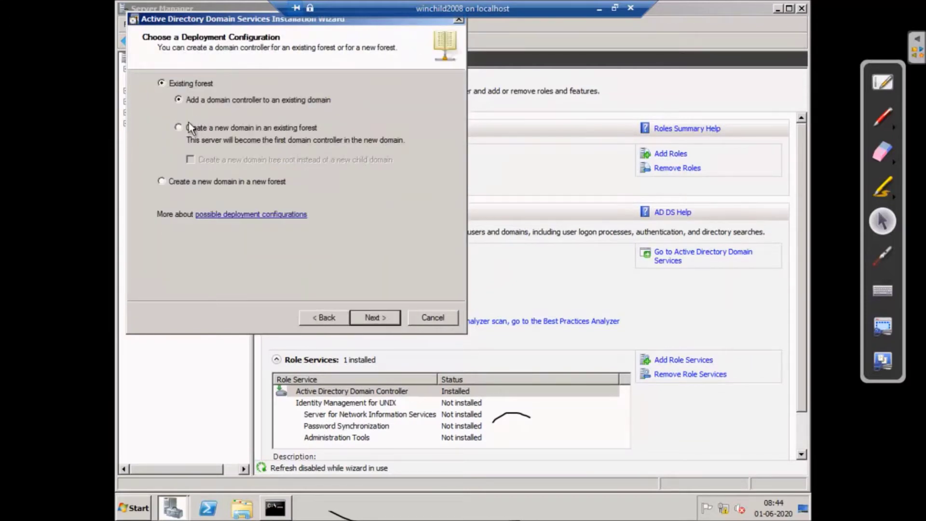
click(179, 126)
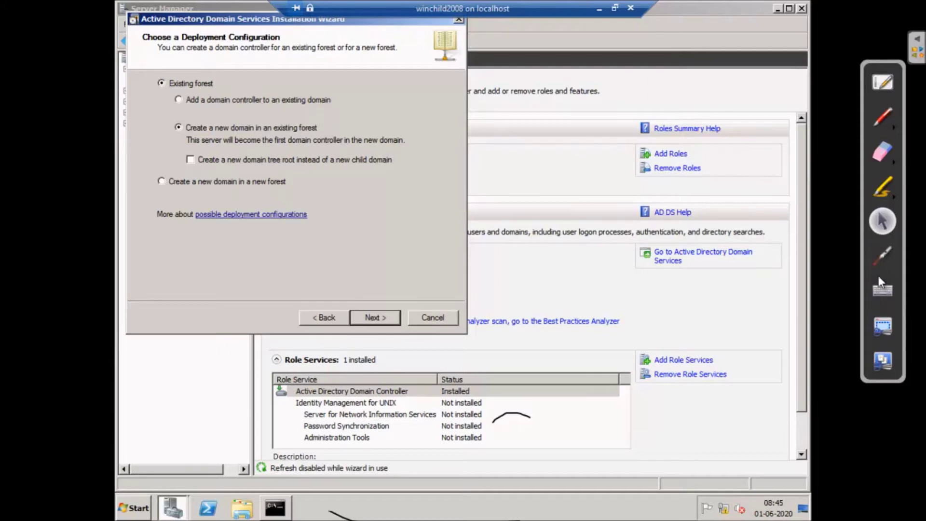
click(882, 117)
- Sketch three linked triangles representing the domains over the wizard
drag(348, 110, 351, 177)
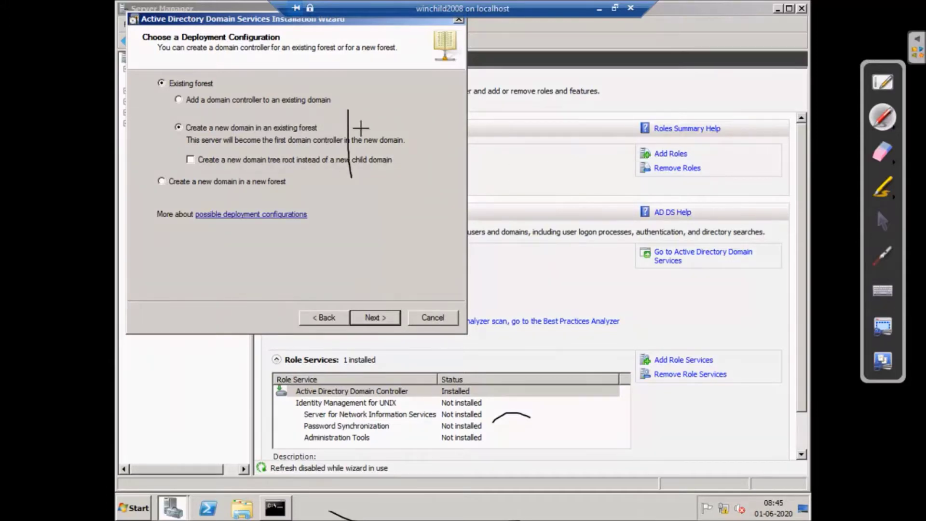
mouse_move(348, 111)
mouse_down()
mouse_move(411, 164)
mouse_move(348, 177)
mouse_up()
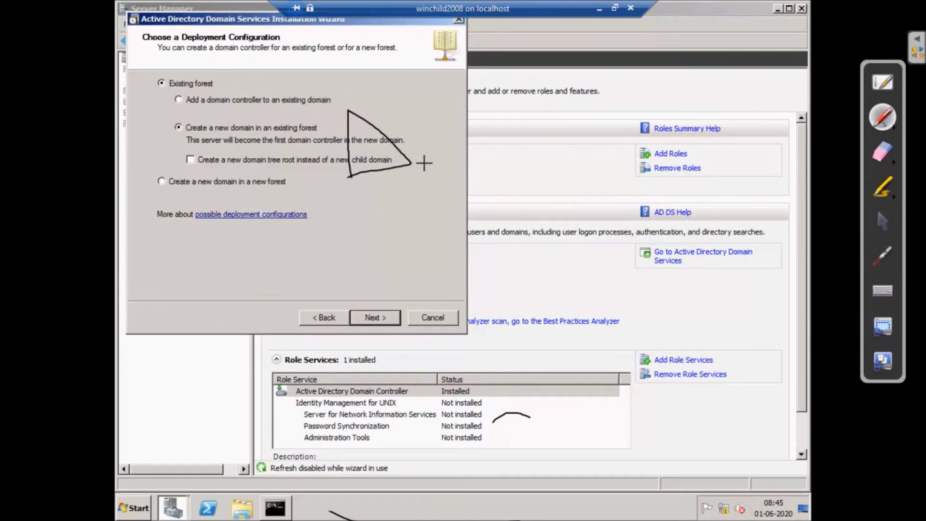
mouse_move(411, 164)
mouse_down()
mouse_move(452, 195)
mouse_move(413, 236)
mouse_up()
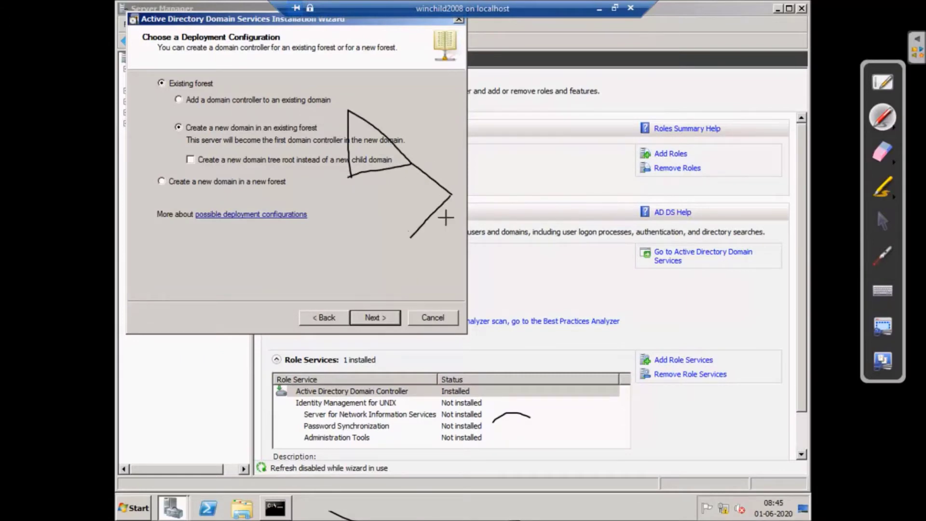
mouse_move(452, 195)
mouse_down()
mouse_move(471, 226)
mouse_move(400, 241)
mouse_up()
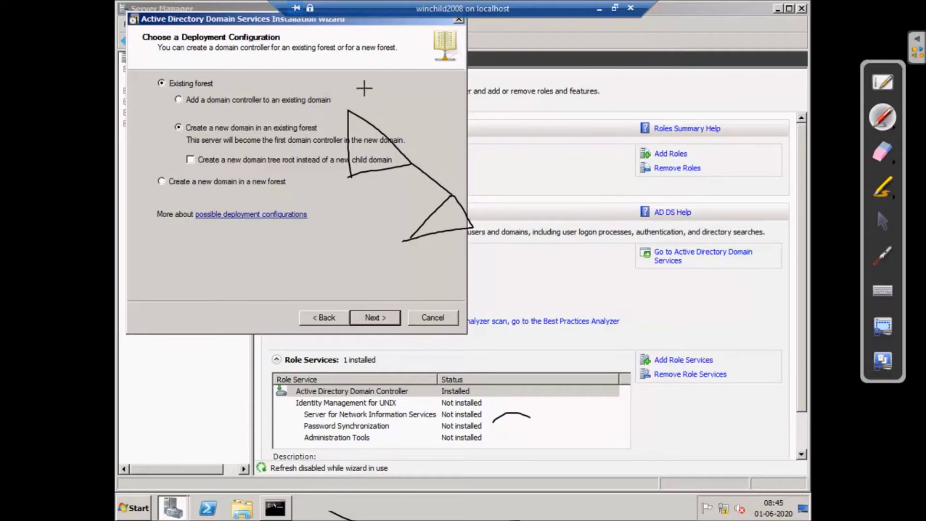
drag(397, 76, 406, 137)
mouse_move(396, 77)
mouse_down()
mouse_move(450, 109)
mouse_move(406, 133)
mouse_up()
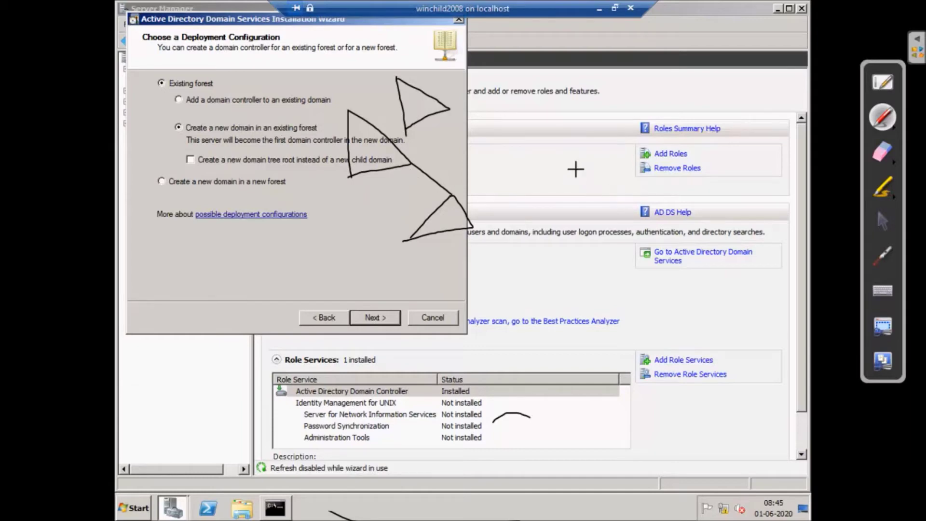
- Put the annotation pen away and advance the wizard to the Network Credentials page
click(886, 152)
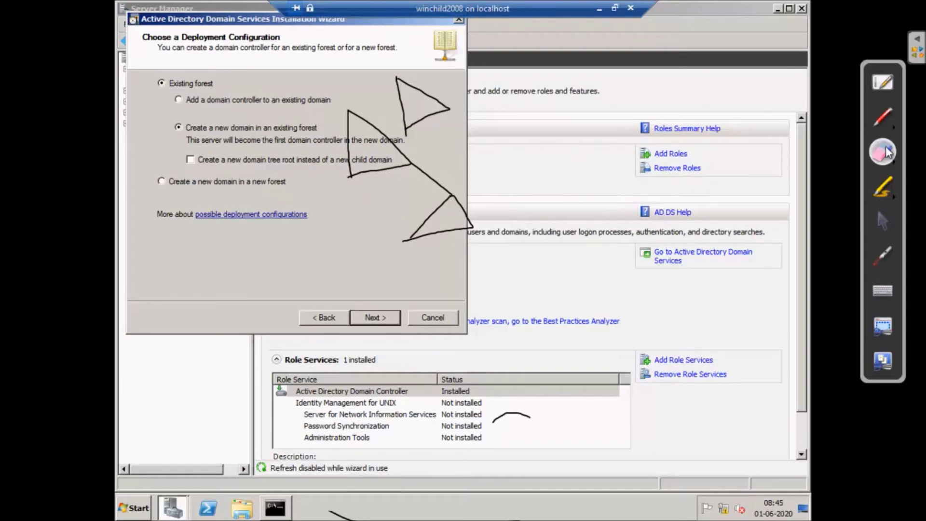
click(882, 221)
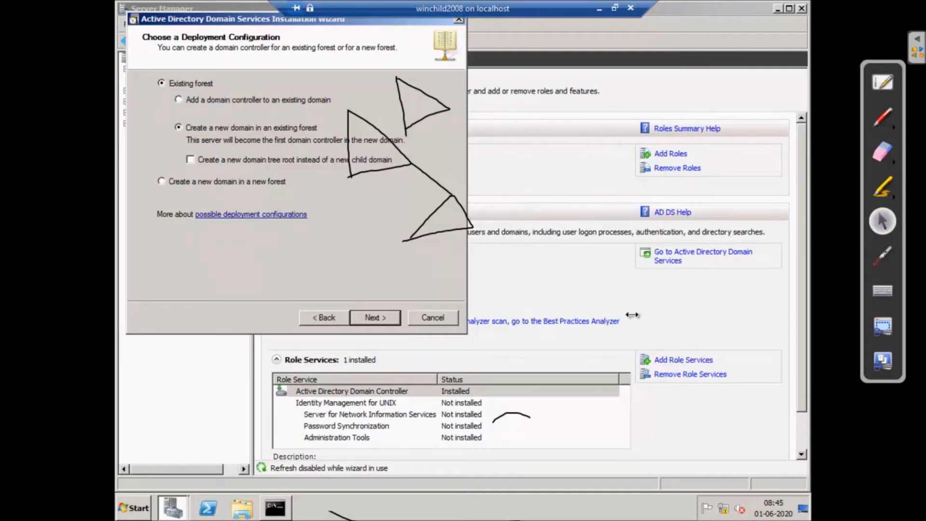
click(375, 318)
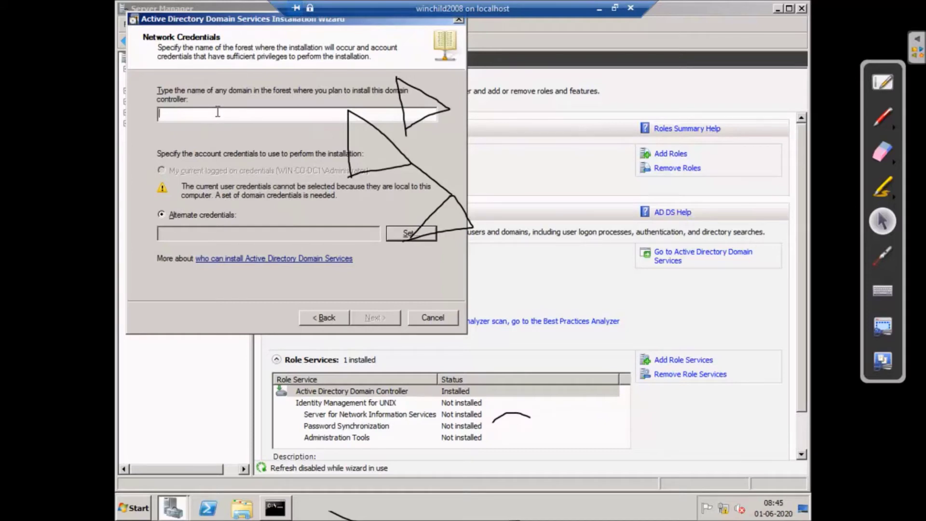
- Enter vtcs.local as the forest domain, set administrator credentials with its password, and continue
text(vtcs.local)
click(398, 233)
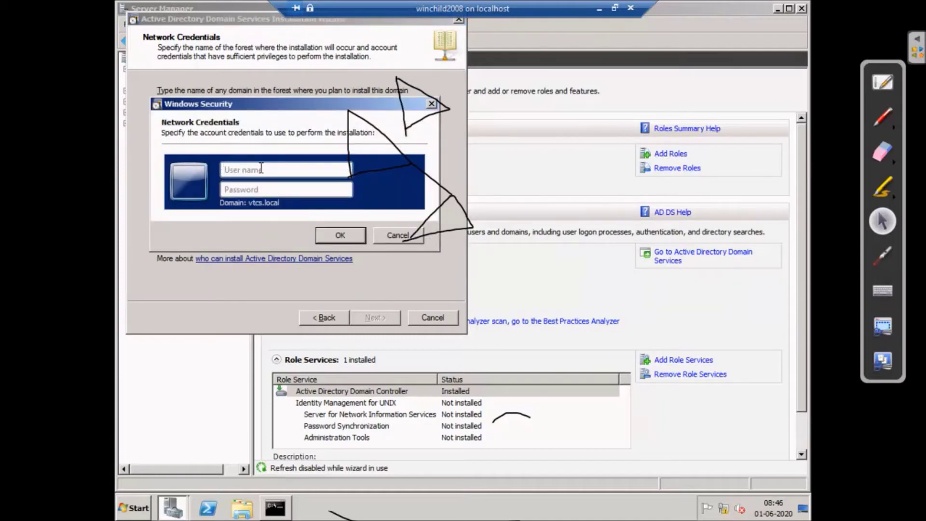
text(administrator)
key(Tab)
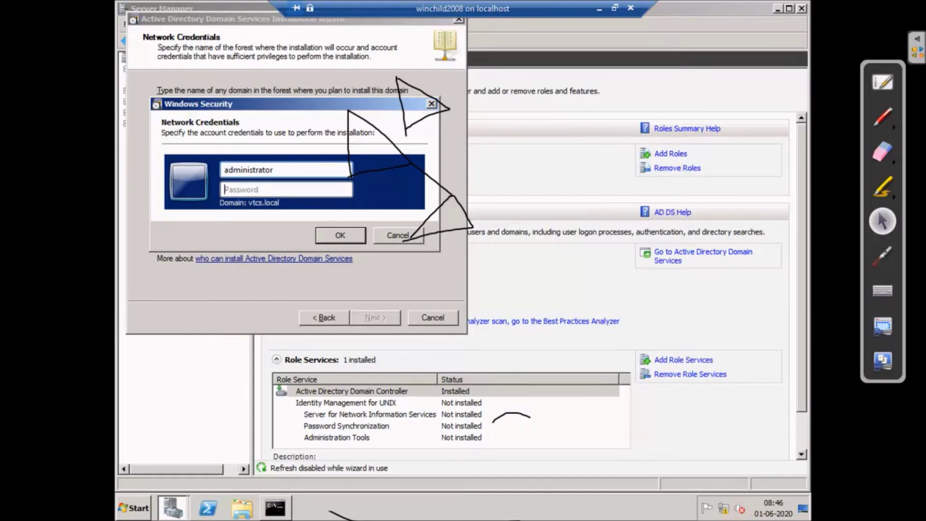
text(********)
click(336, 232)
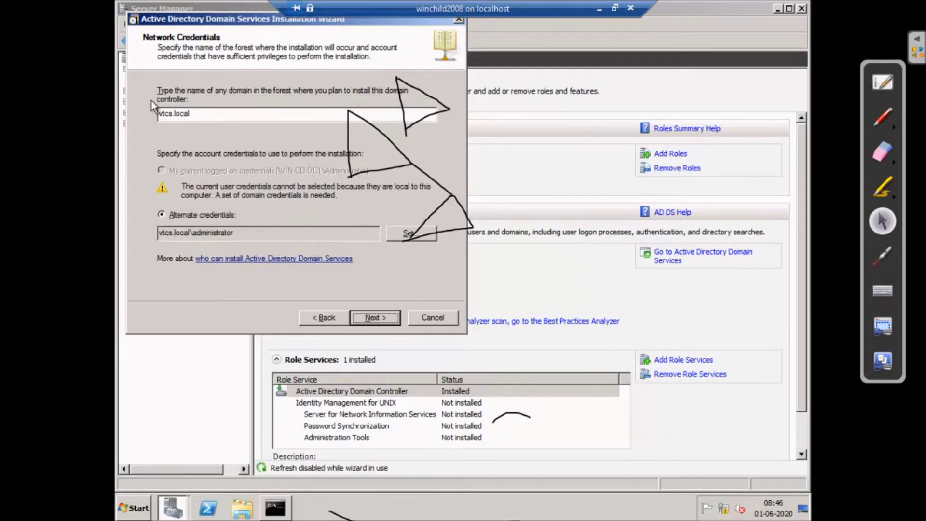
click(371, 315)
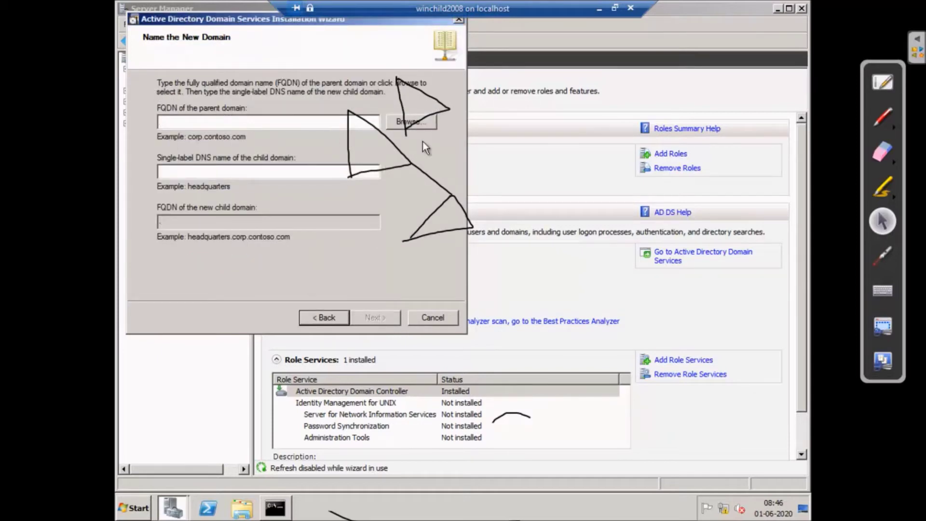
- Pick vtcs.local as parent, name the child domain 'sales', and keep NetBIOS name SALES
click(414, 122)
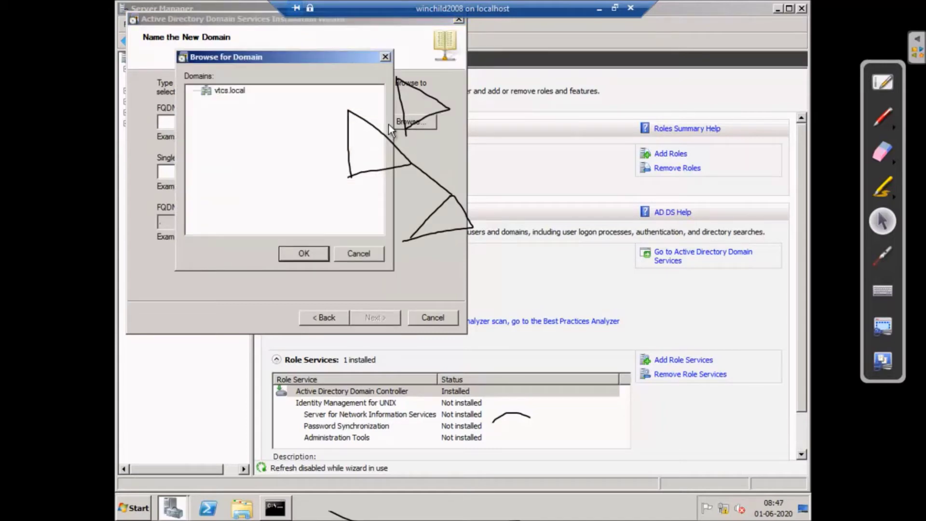
click(296, 254)
click(215, 172)
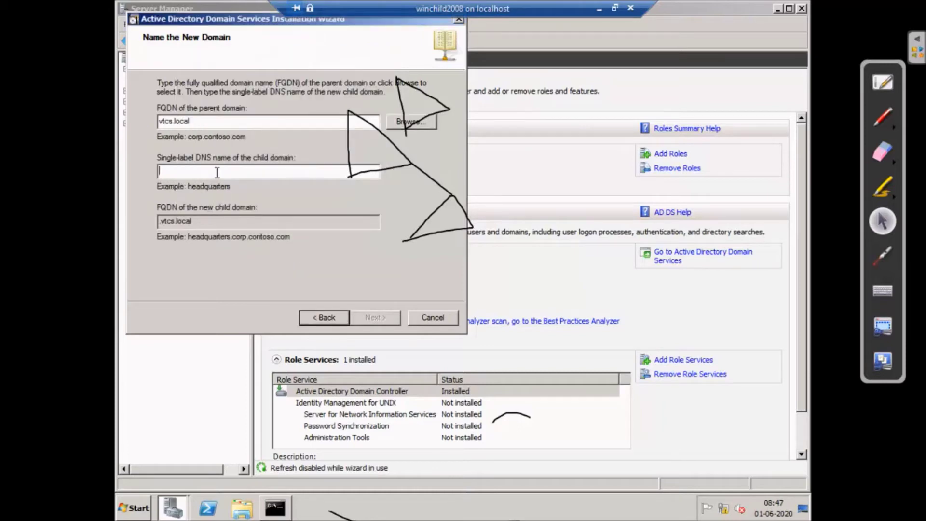
text(slae)
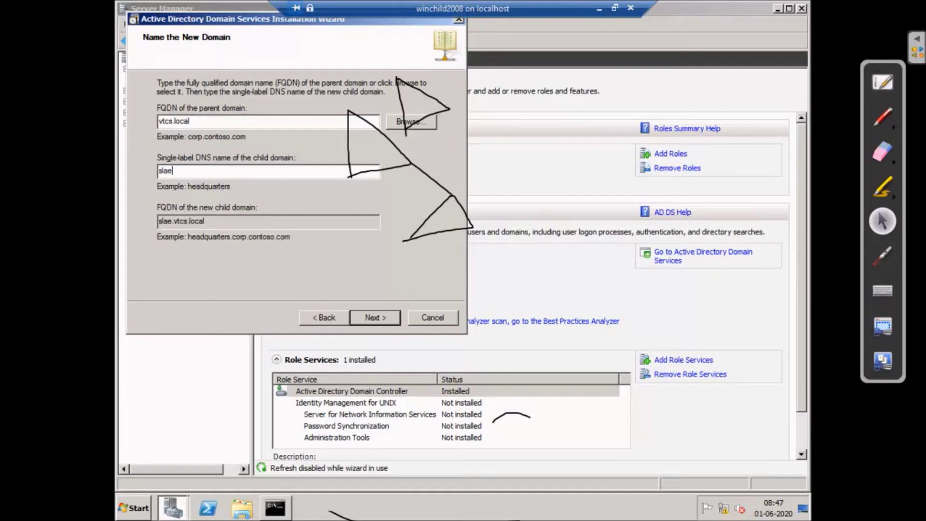
key(BackSpace)
key(BackSpace)
key(BackSpace)
text(ales)
click(381, 316)
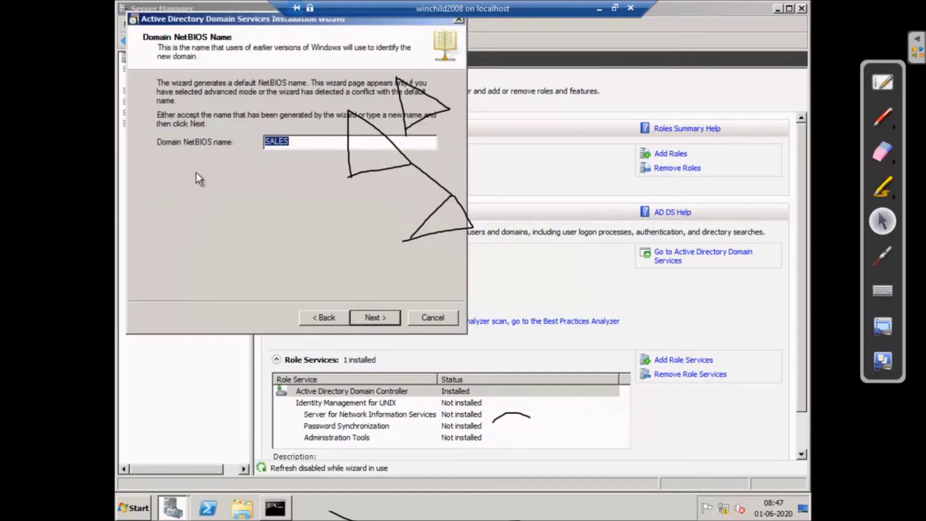
click(387, 317)
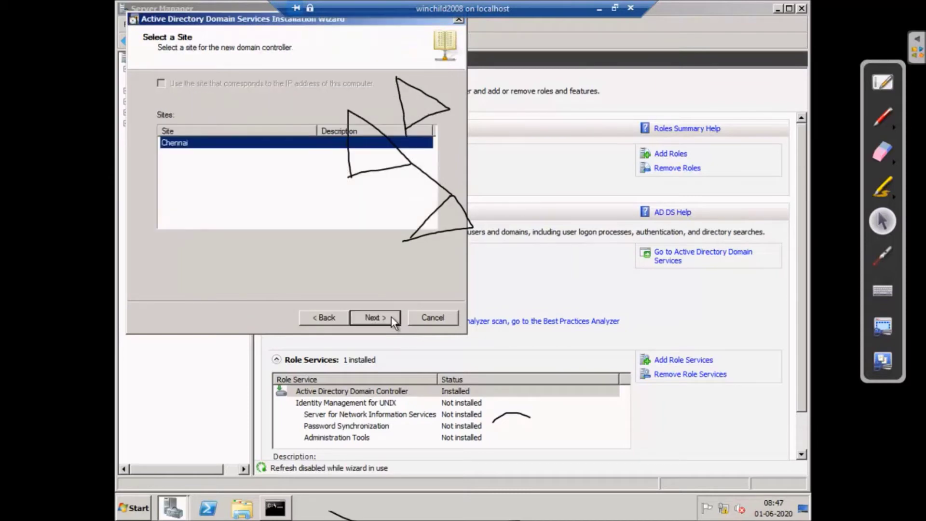
- Keep the Chennai site for the new child domain controller
click(391, 317)
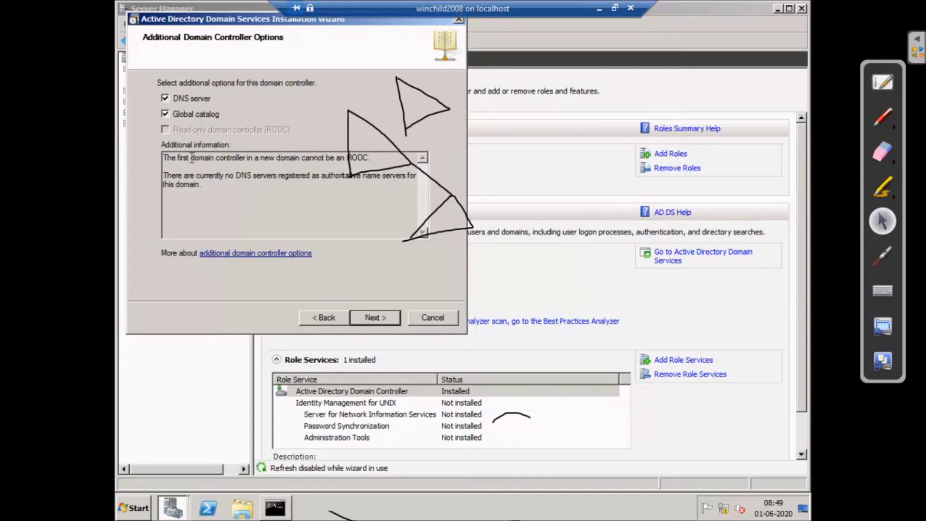
- Let the wizard choose the source DC and keep the default C:\Windows\NTDS and SYSVOL folders
click(381, 318)
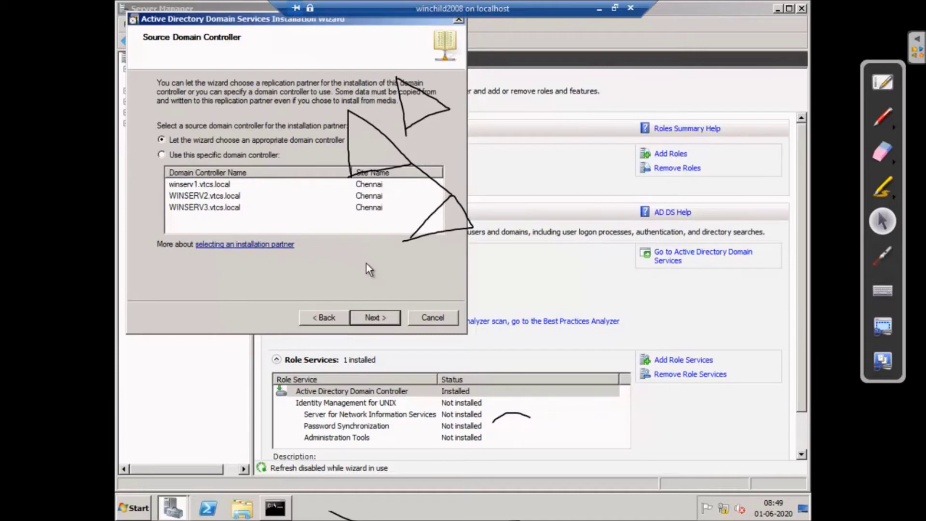
click(372, 317)
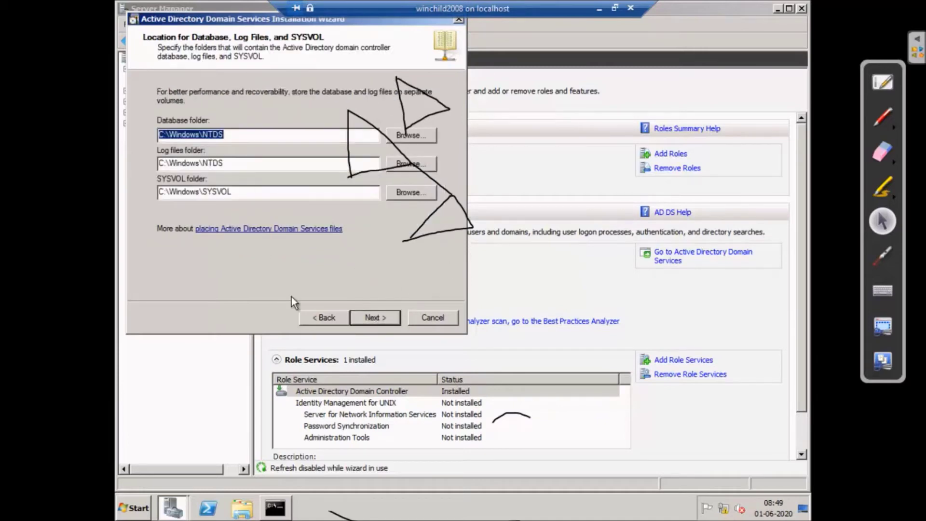
click(327, 318)
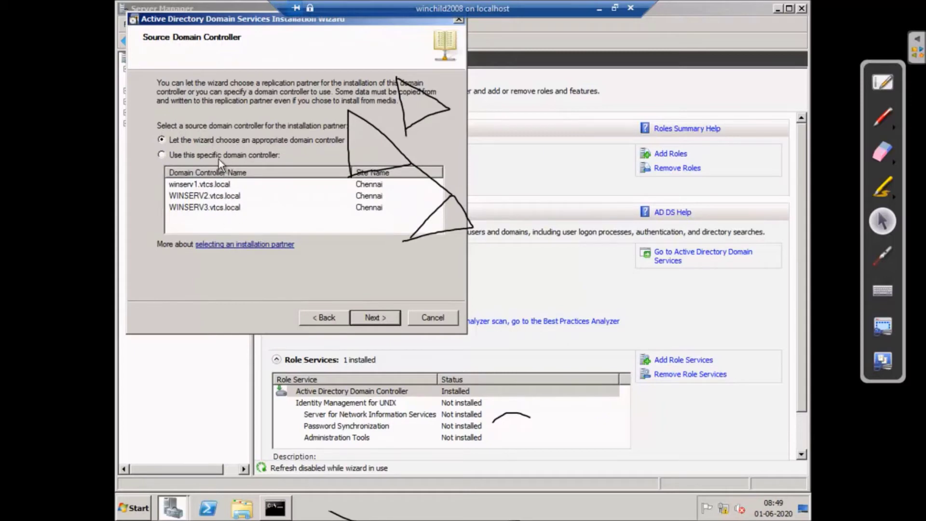
click(374, 317)
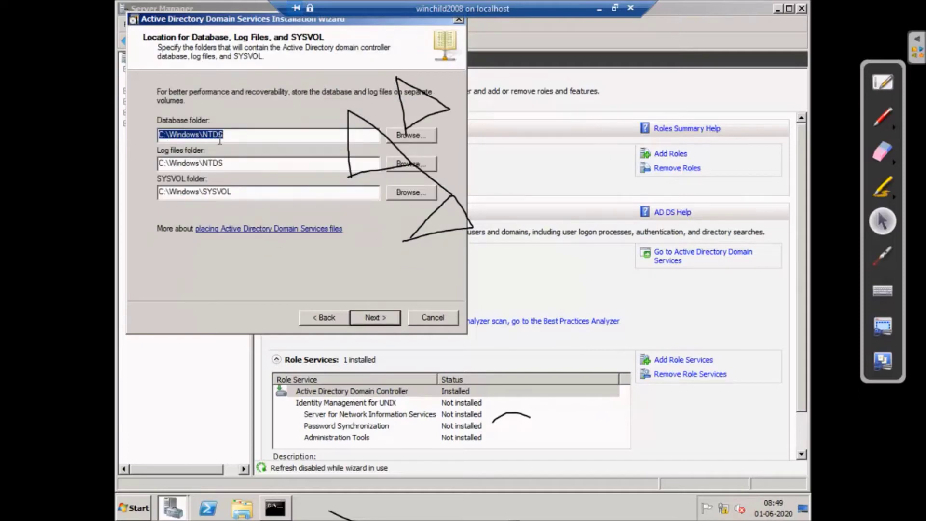
click(328, 318)
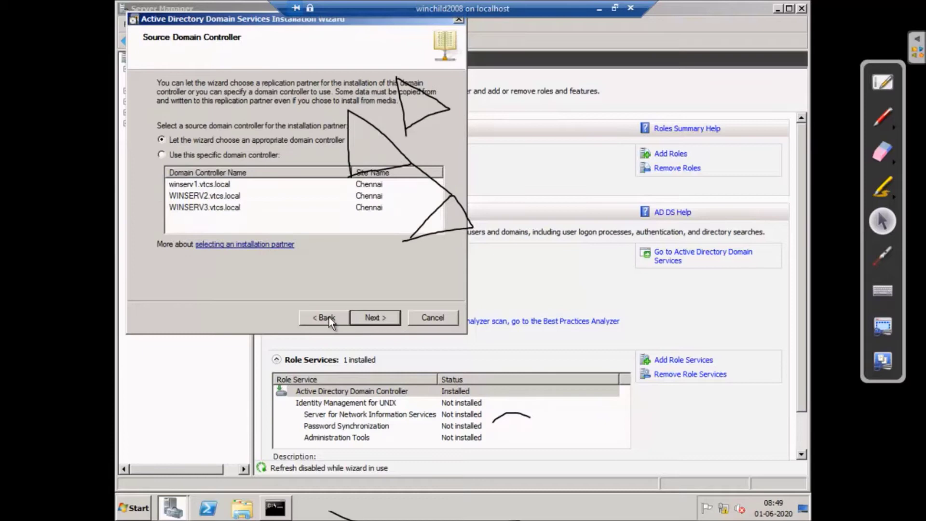
click(376, 318)
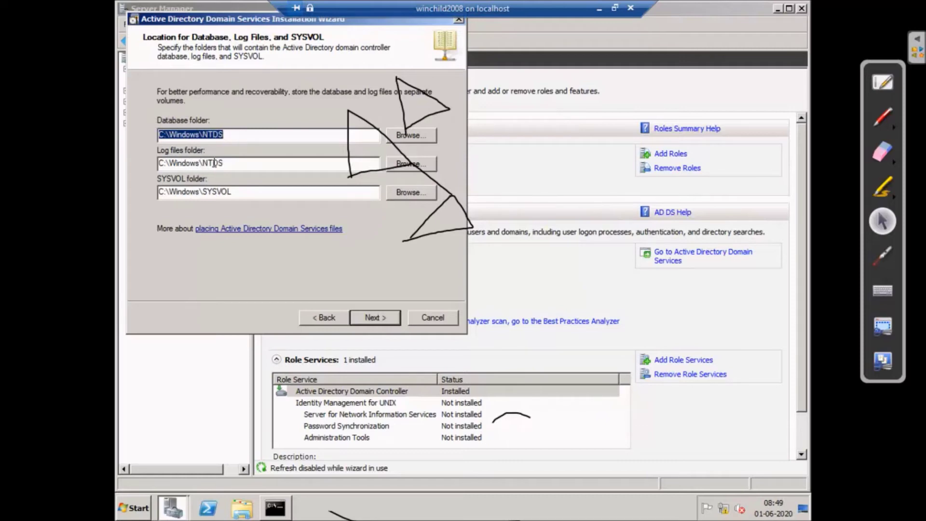
click(375, 317)
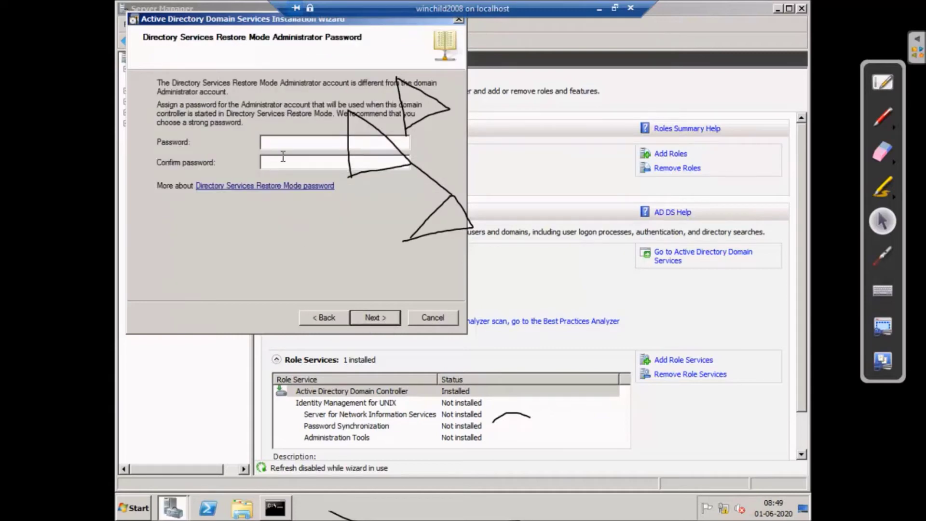
- Enter and confirm the Directory Services Restore Mode administrator password
text(P@ssw0rd)
key(Tab)
text(P@ssw0rd)
- Export the sales.vtcs.local settings to an answer file named unattend, then begin installation
click(373, 317)
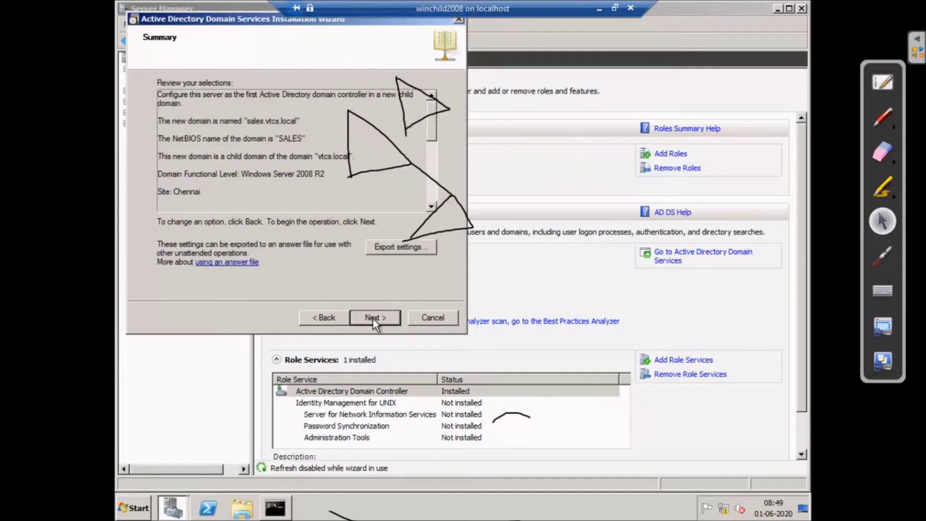
click(394, 246)
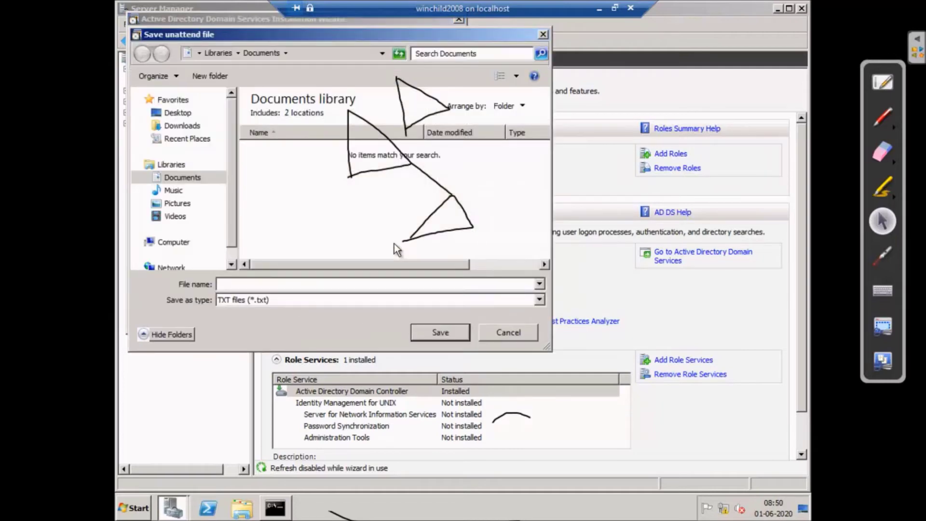
text(expo)
key(BackSpace)
key(BackSpace)
key(BackSpace)
key(BackSpace)
text(unattend)
click(439, 331)
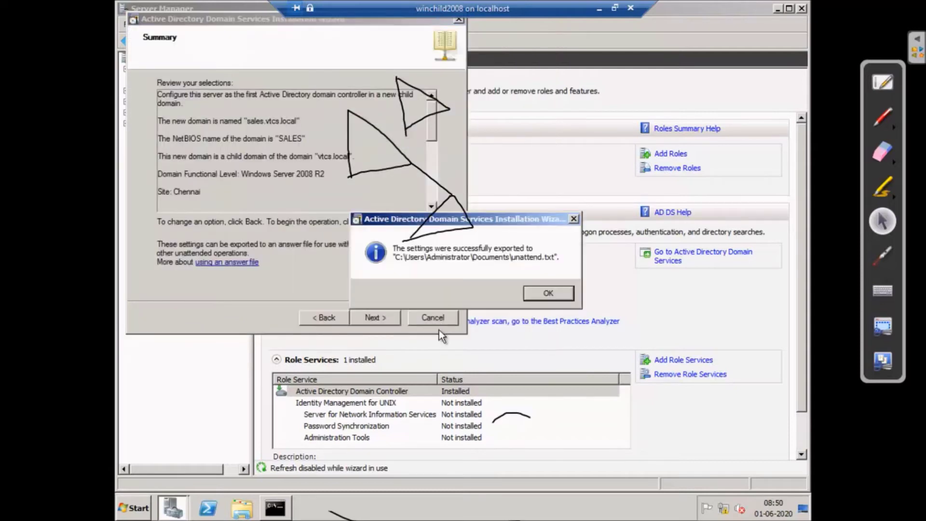
click(544, 292)
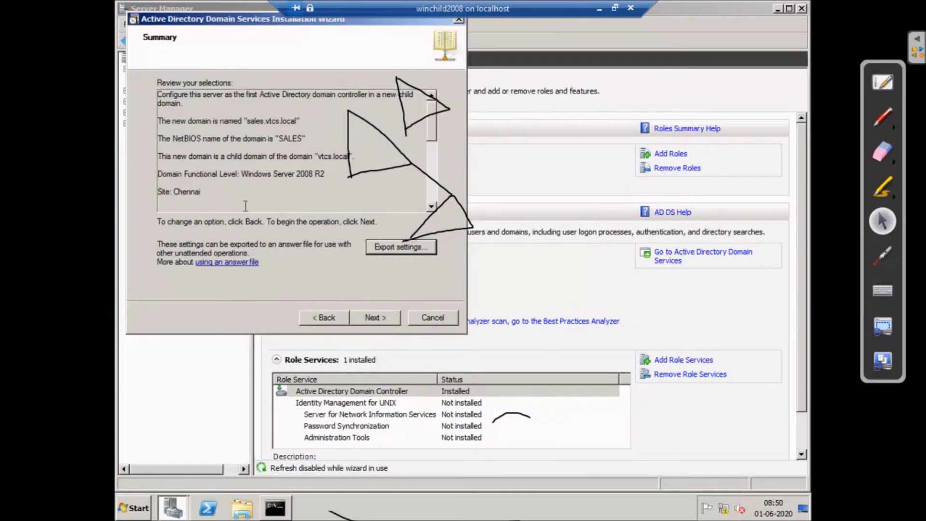
click(386, 317)
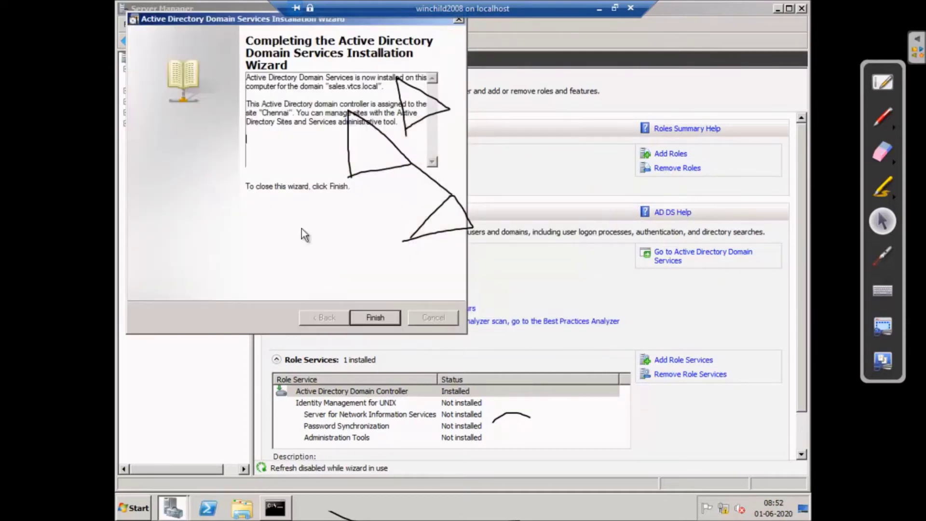
- Finish the Active Directory wizard and restart the server now
click(381, 317)
click(421, 277)
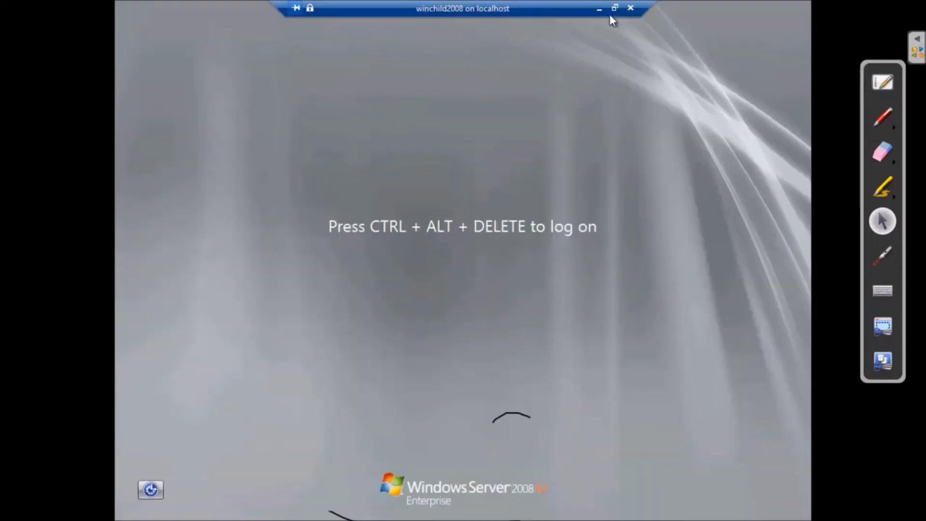
- Send Ctrl+Alt+Delete to the VM from the toolbar and return to full screen
click(614, 8)
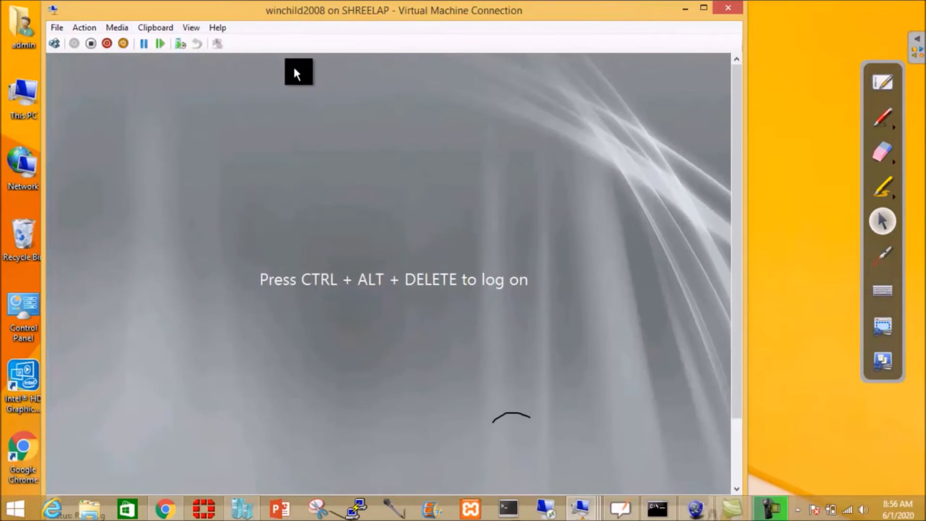
click(62, 43)
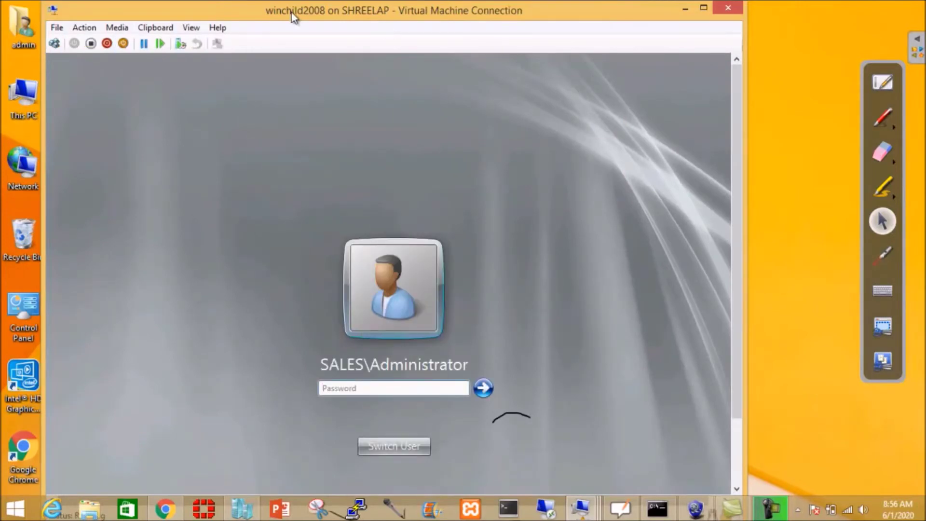
click(191, 27)
click(203, 42)
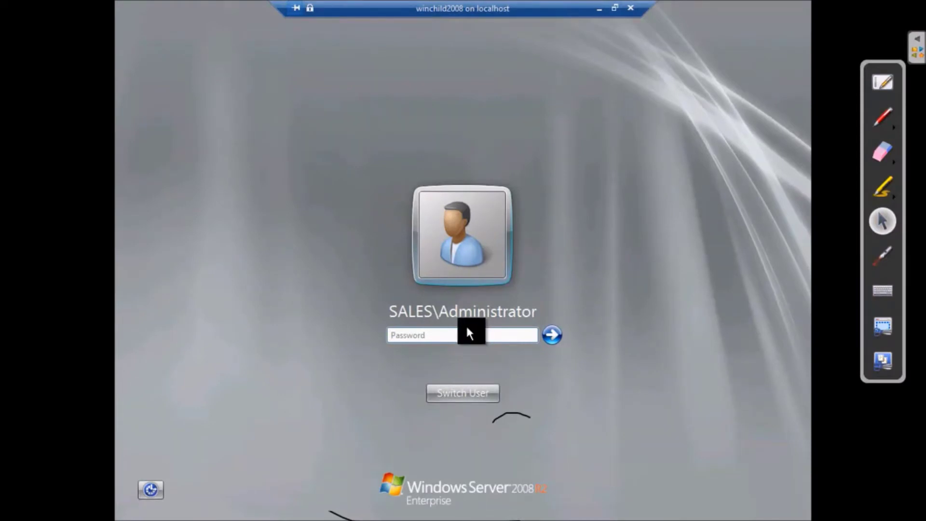
- Log on with the SALES domain administrator password
text(P)
key(BackSpace)
text(passwor)
key(BackSpace)
key(BackSpace)
key(BackSpace)
key(BackSpace)
key(BackSpace)
key(BackSpace)
key(BackSpace)
key(BackSpace)
text(password1)
key(Return)
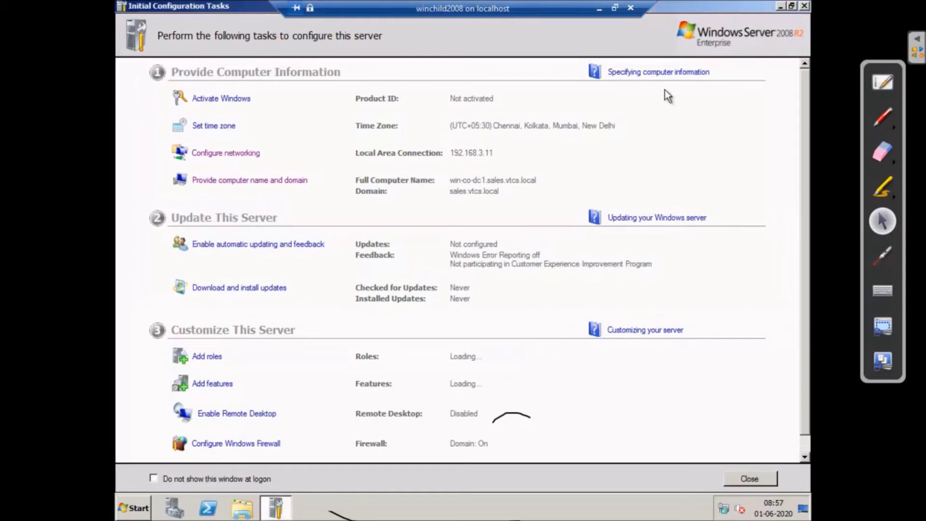
- Close Initial Configuration Tasks and Server Manager, then open Network and Sharing Center from the tray
click(805, 6)
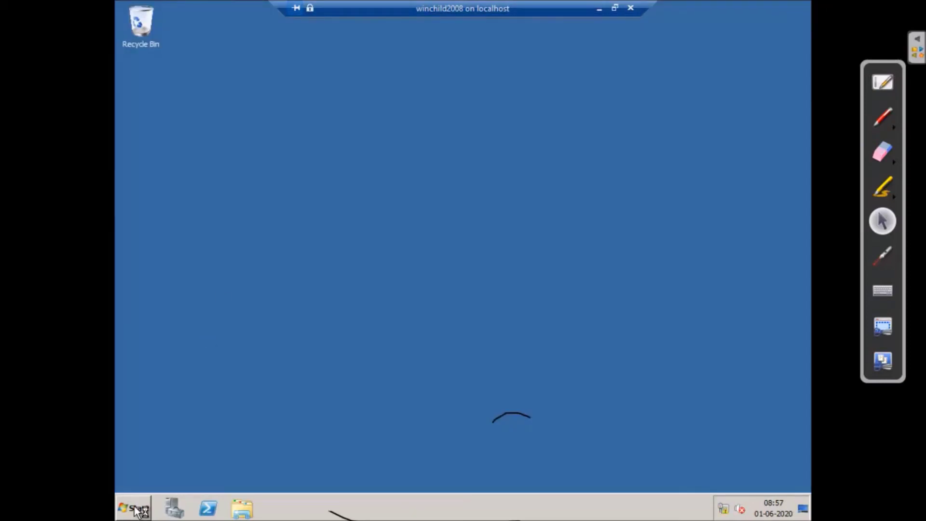
click(134, 508)
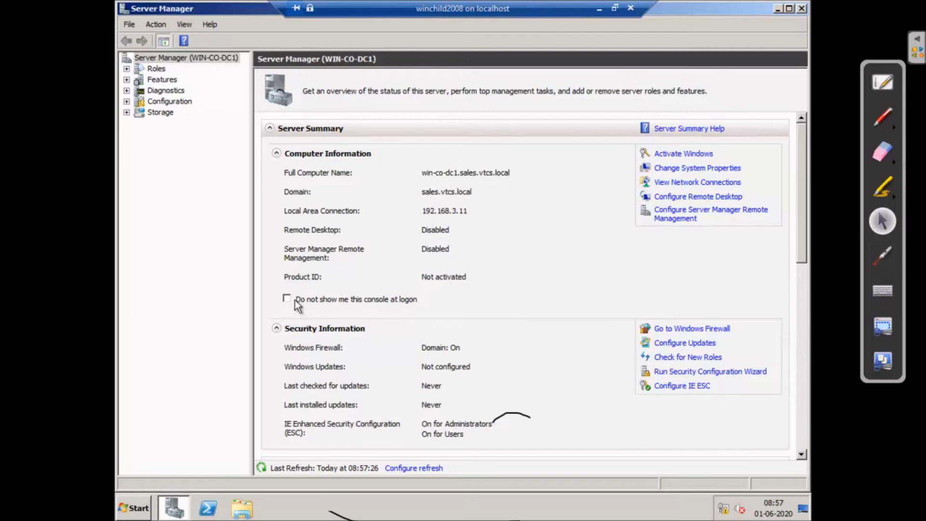
click(801, 8)
right_click(732, 512)
click(733, 500)
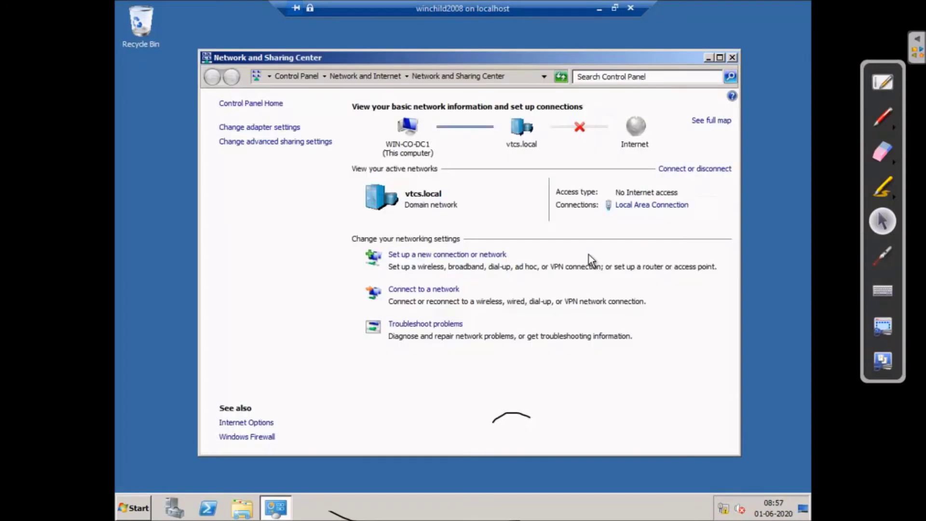
- Set the Local Area Connection's IPv4 preferred DNS server to 192.168.3.11
click(640, 206)
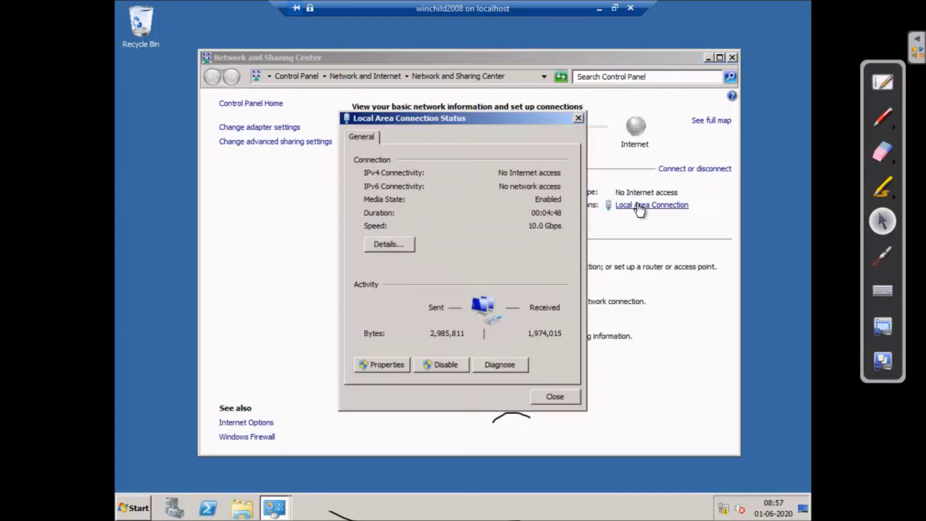
click(385, 370)
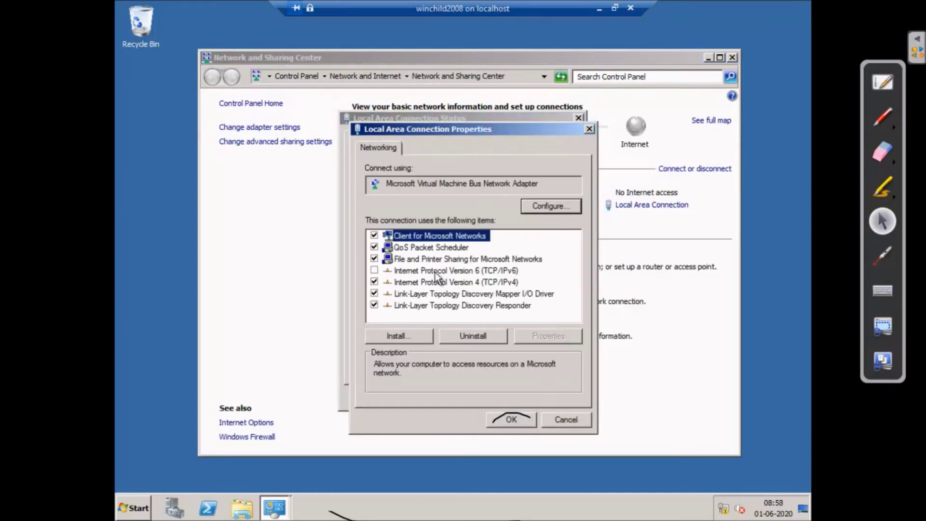
click(437, 282)
click(566, 337)
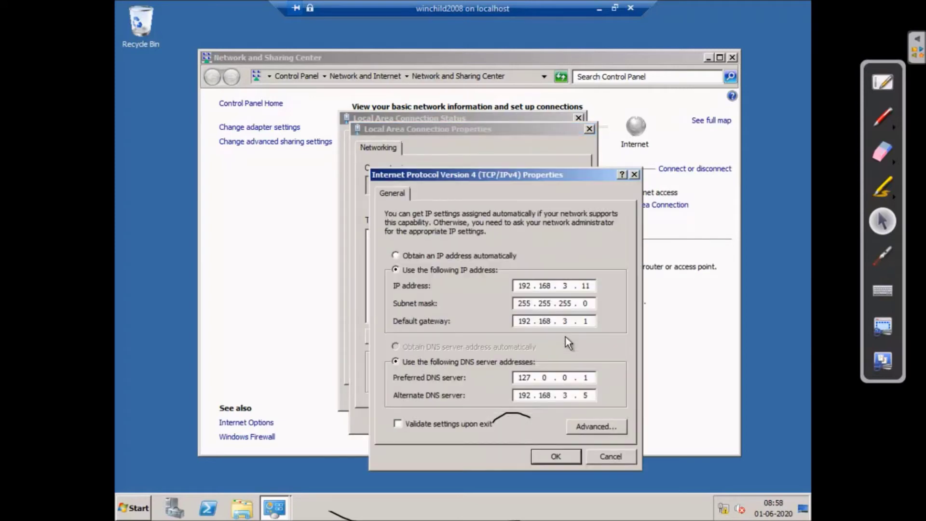
double_click(518, 378)
text(192 . 168 . 3 . 11)
click(563, 456)
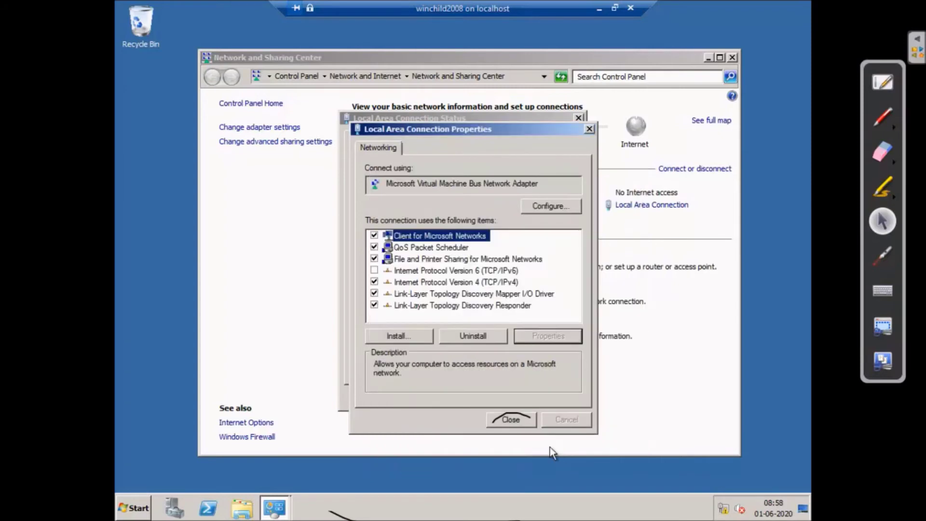
- Verify DNS reads 192.168.3.11 then 192.168.3.5, and close all network windows
click(442, 282)
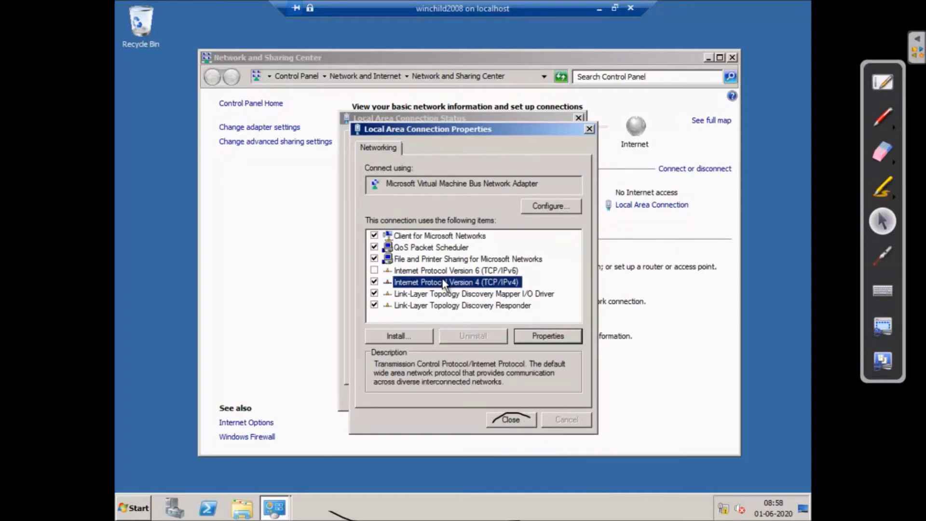
click(550, 335)
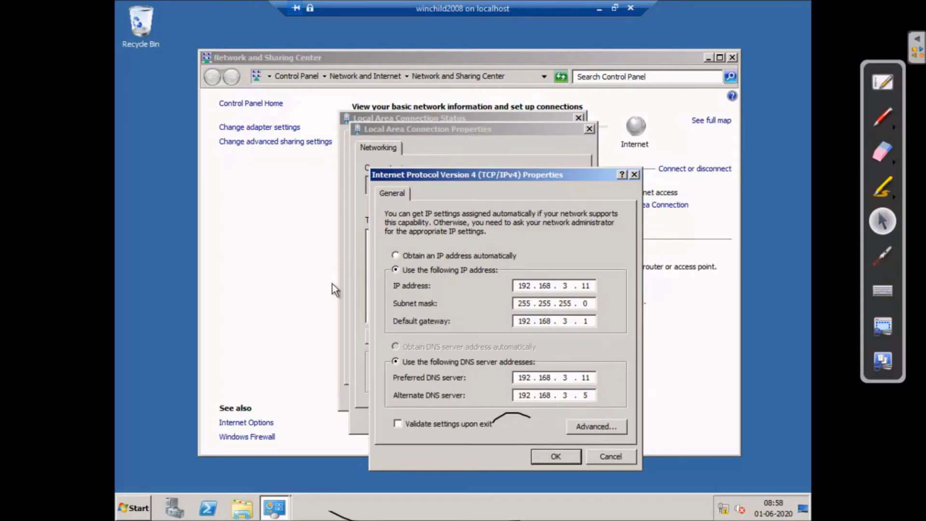
click(557, 458)
click(561, 456)
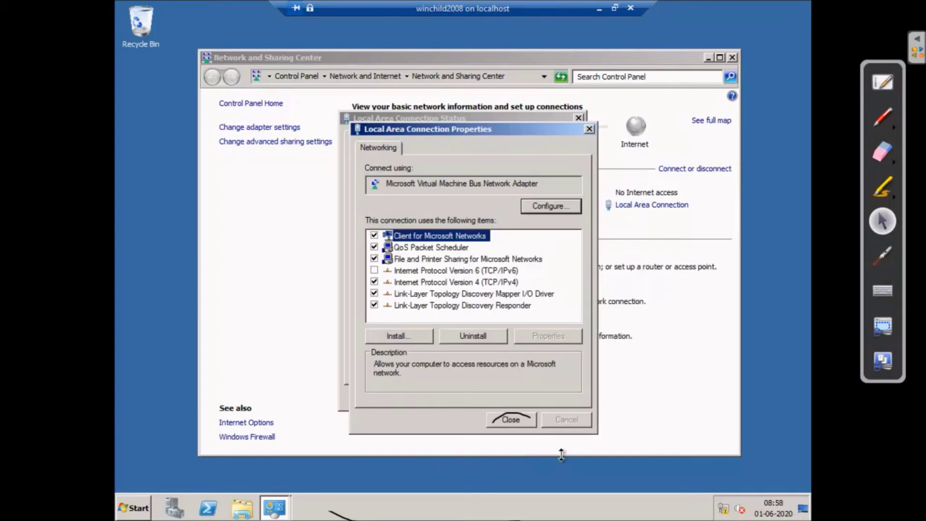
click(516, 418)
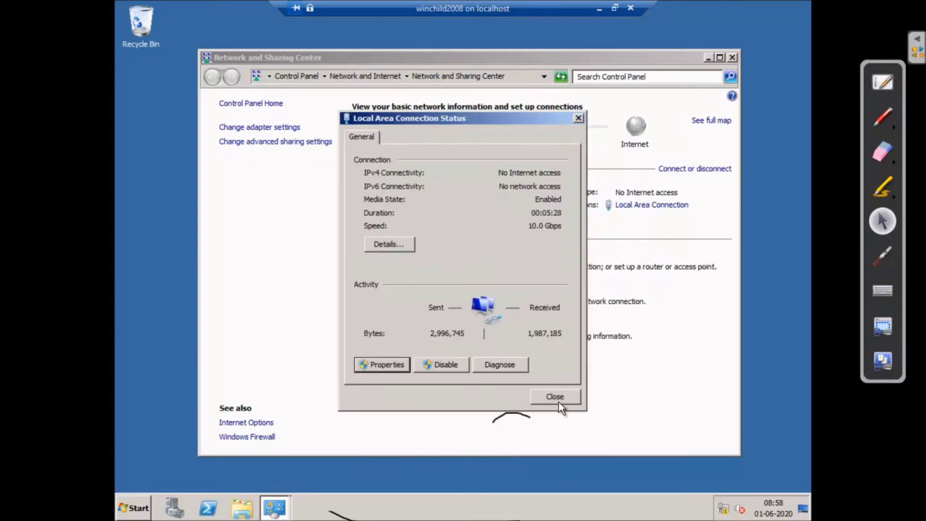
click(559, 396)
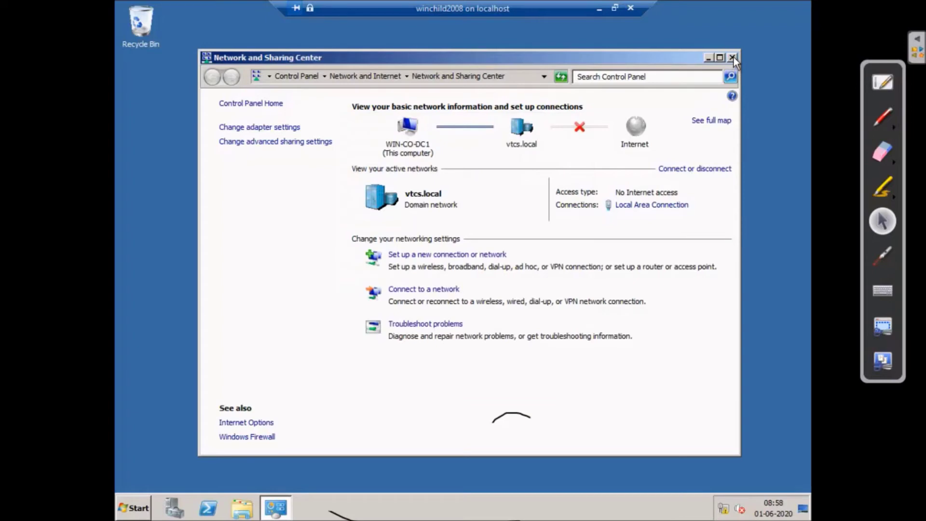
click(732, 58)
click(133, 507)
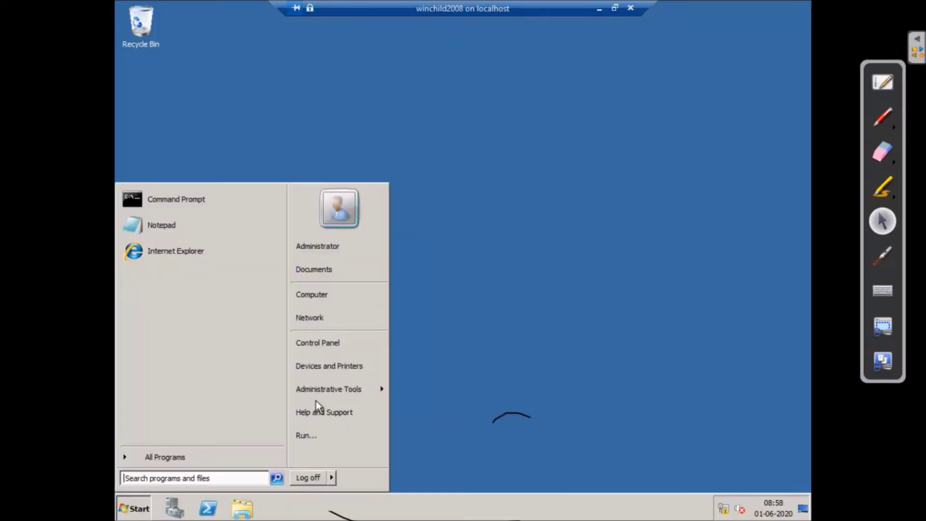
- Open DNS Manager maximized and review _msdcs.vtcs.local records, including the winserv1.vtcs.local name server
mouse_move(338, 378)
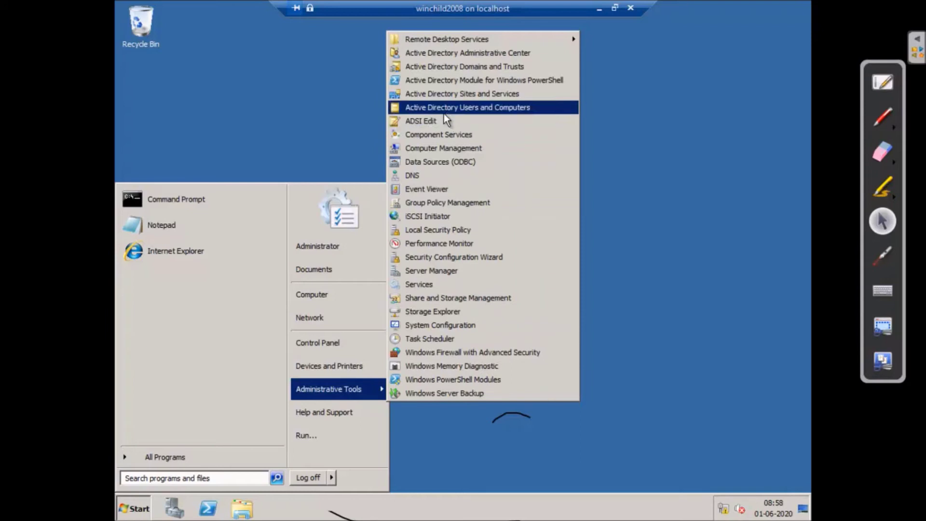
click(420, 174)
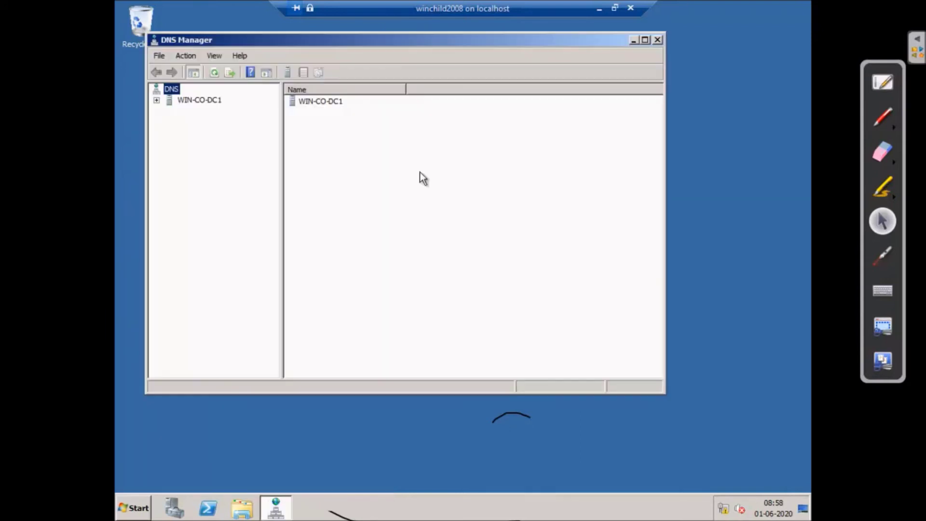
click(645, 40)
click(124, 66)
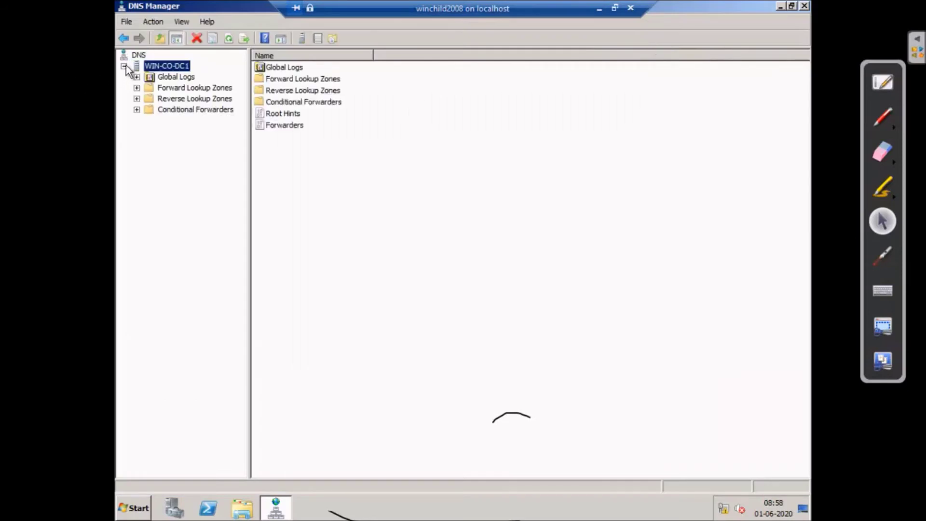
click(137, 87)
click(185, 98)
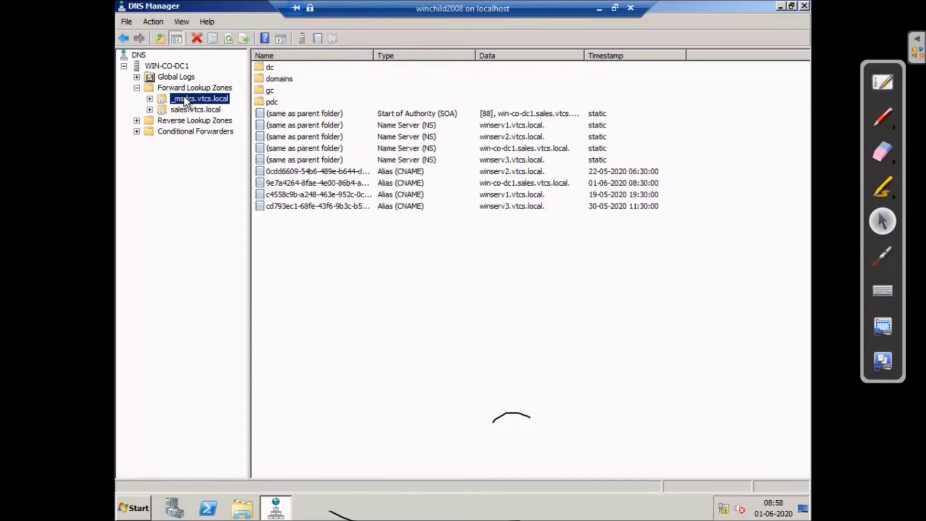
click(150, 98)
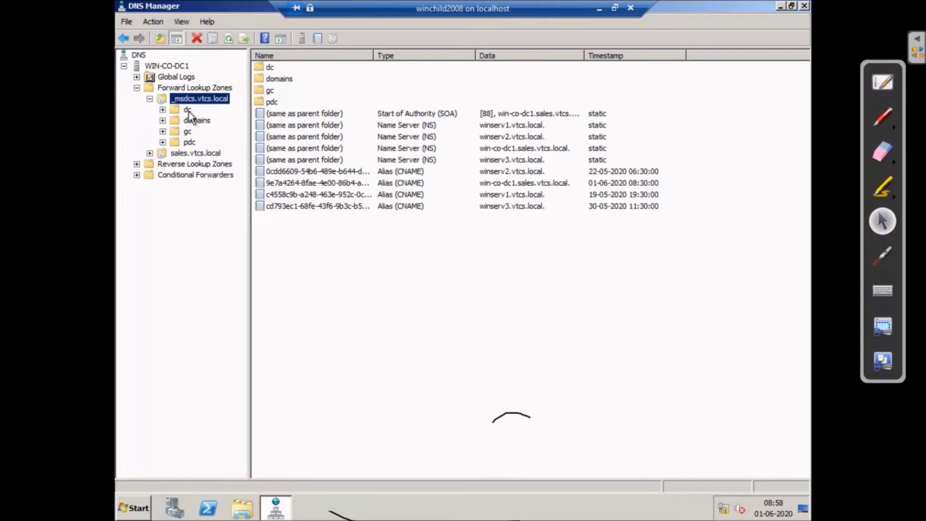
click(188, 110)
click(192, 89)
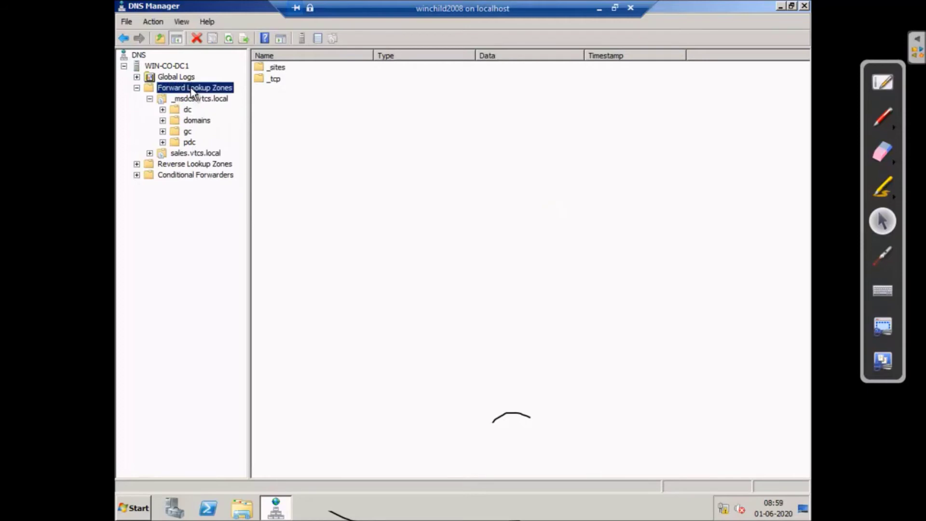
click(184, 99)
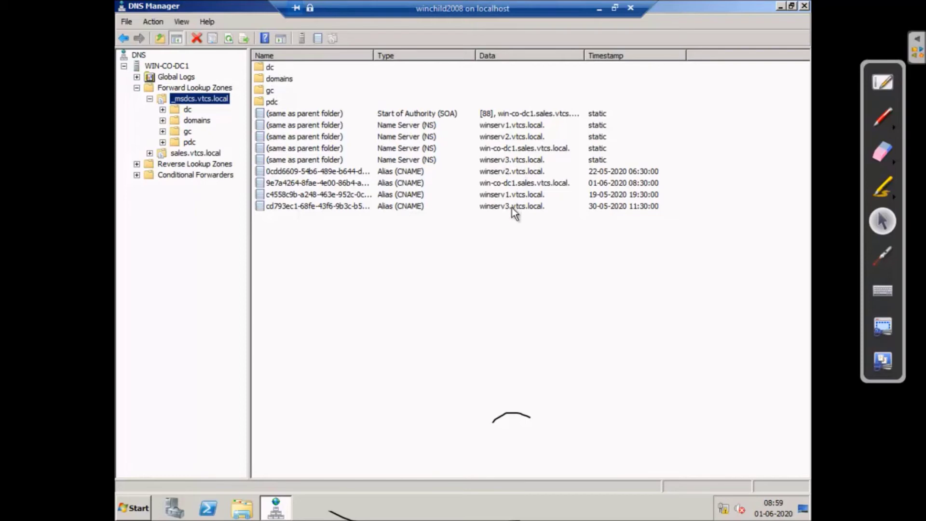
click(499, 125)
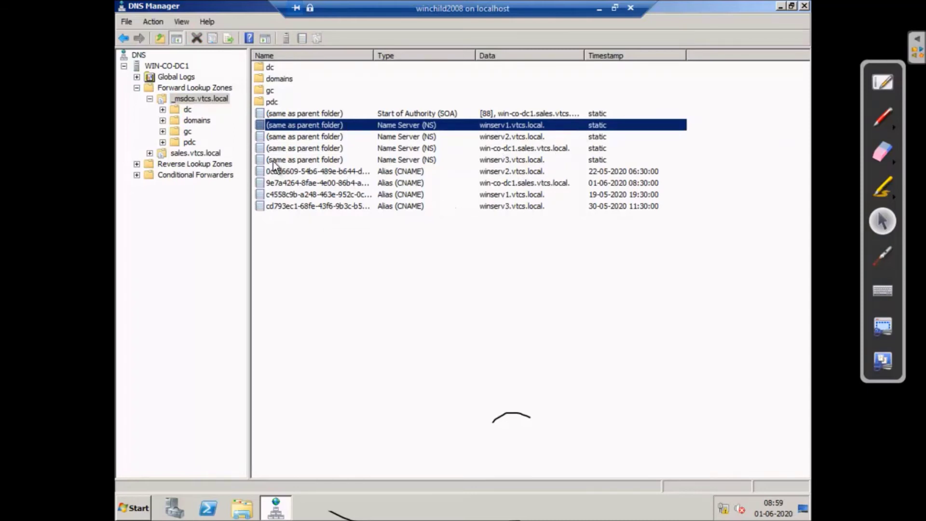
- Inspect the dc, domains and gc folders, noting host records 192.168.3.11 and 192.168.3.5
click(180, 164)
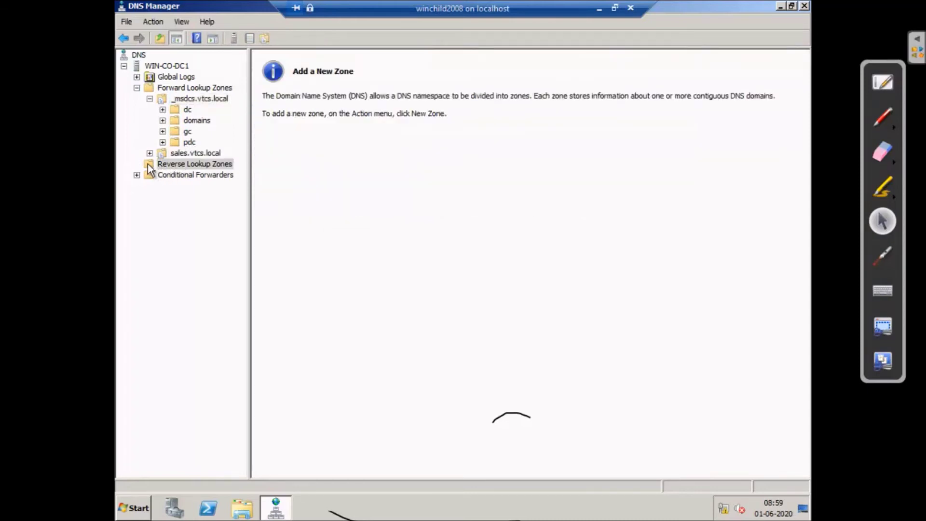
click(163, 88)
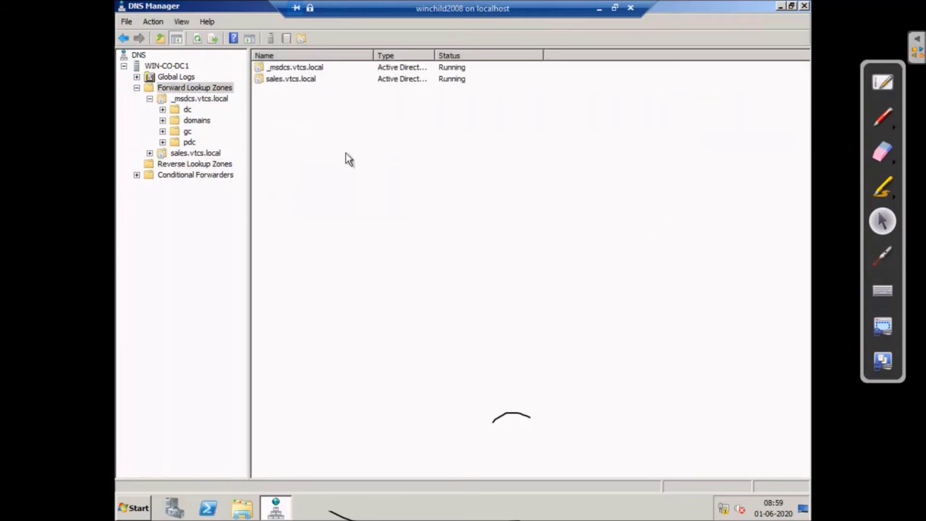
click(187, 109)
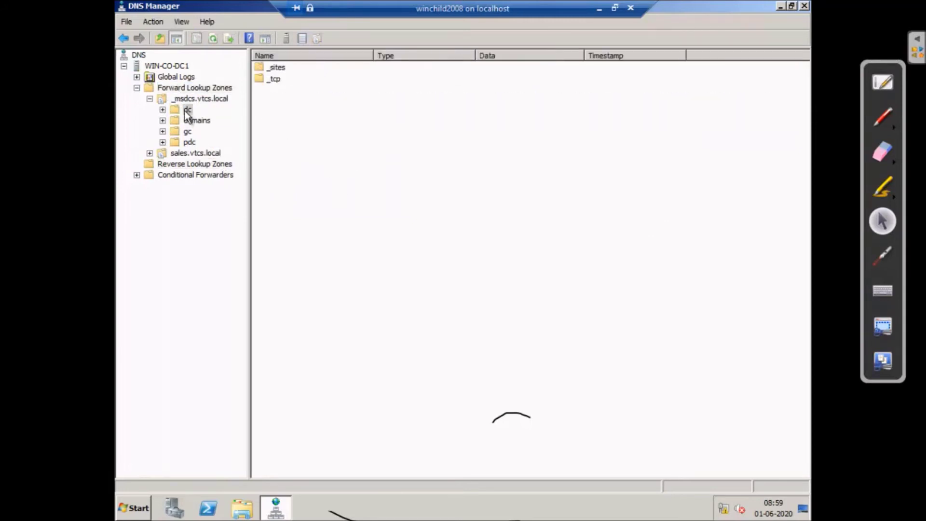
click(162, 110)
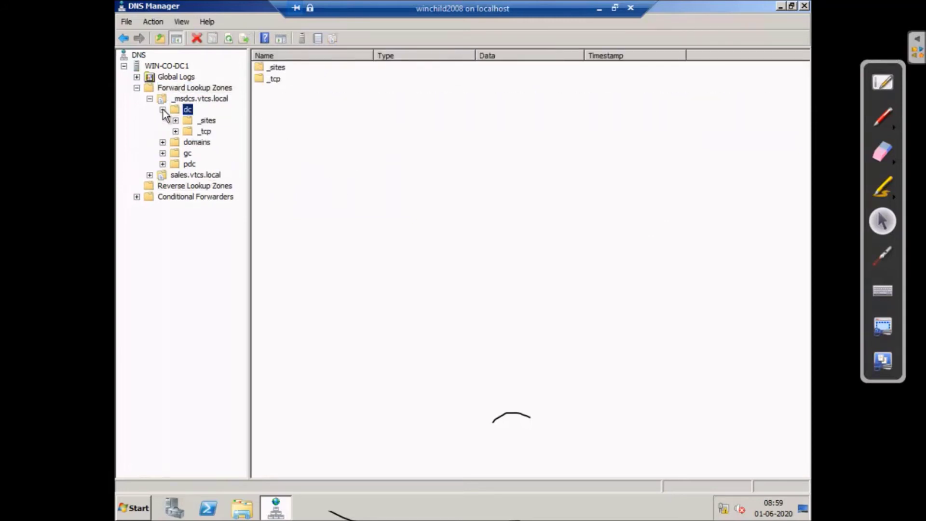
click(174, 144)
click(188, 153)
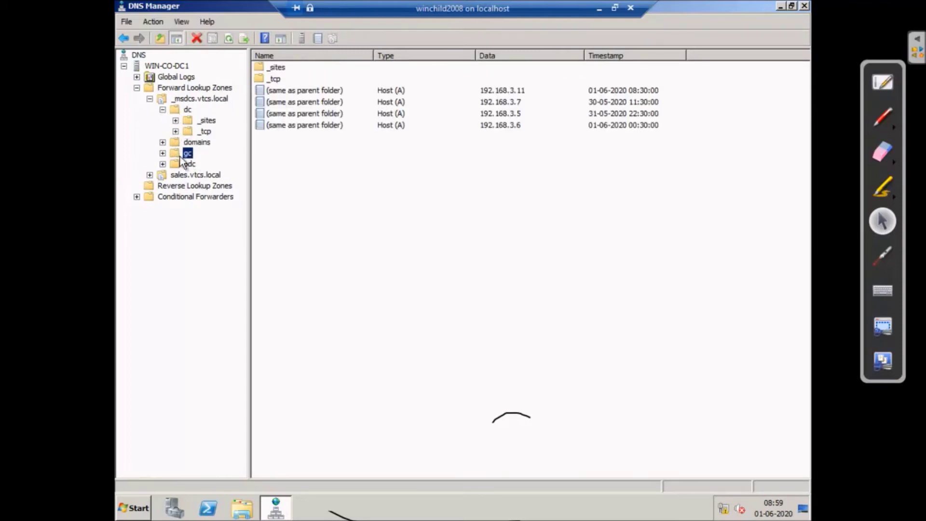
click(163, 154)
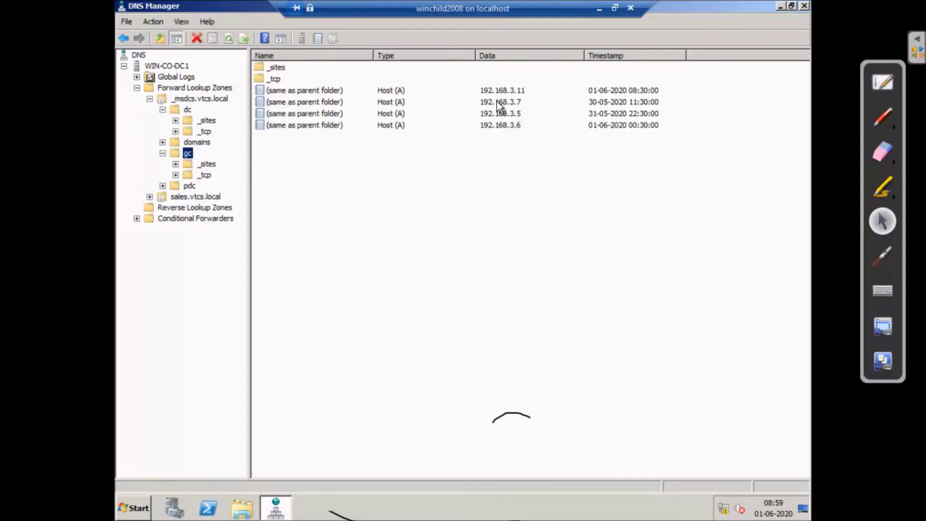
click(509, 92)
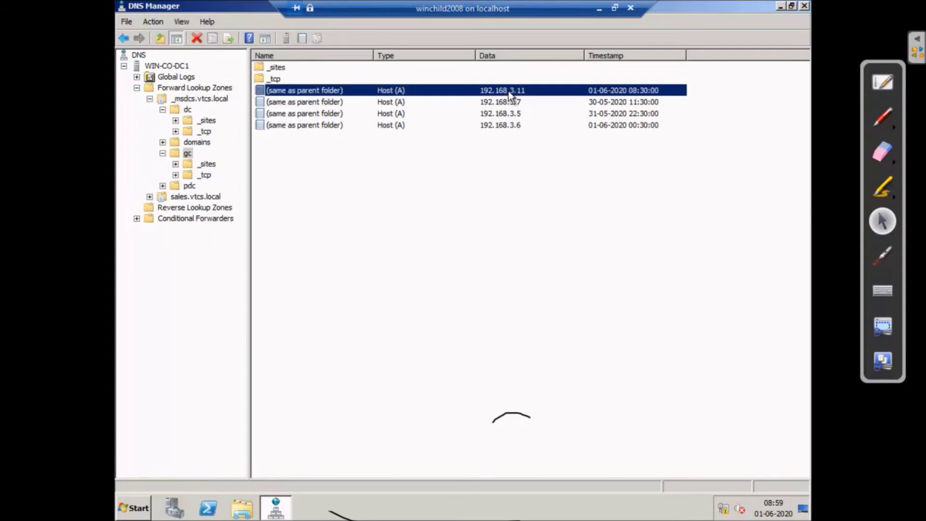
click(504, 114)
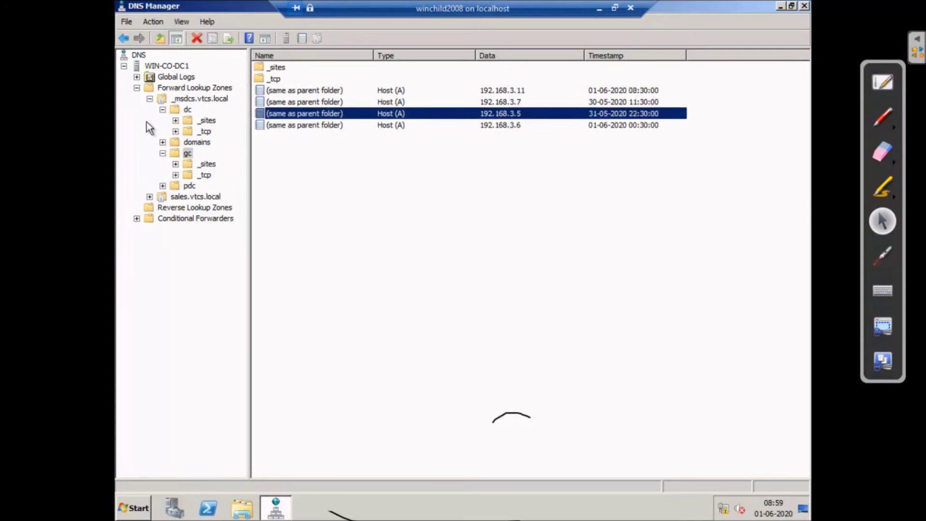
- Open the Properties of the WIN-CO-DC1 DNS server
click(124, 66)
click(124, 66)
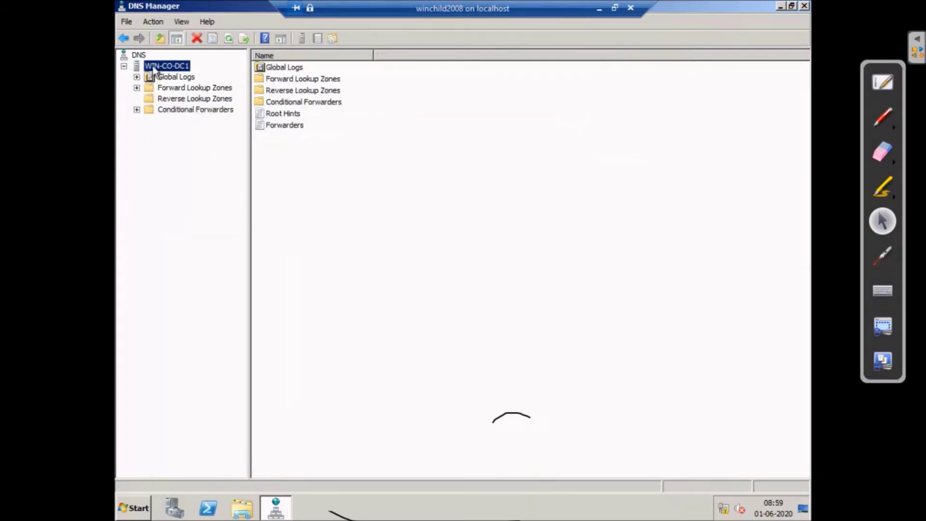
right_click(166, 65)
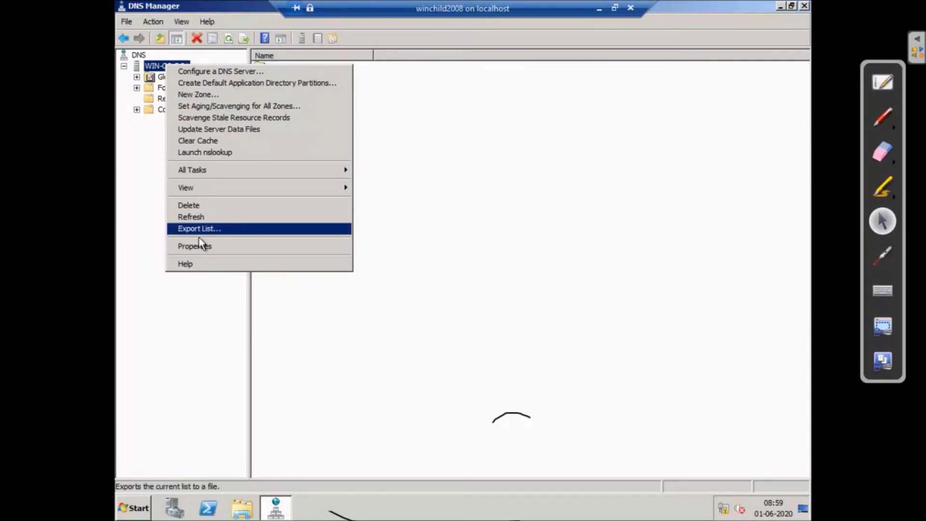
click(208, 246)
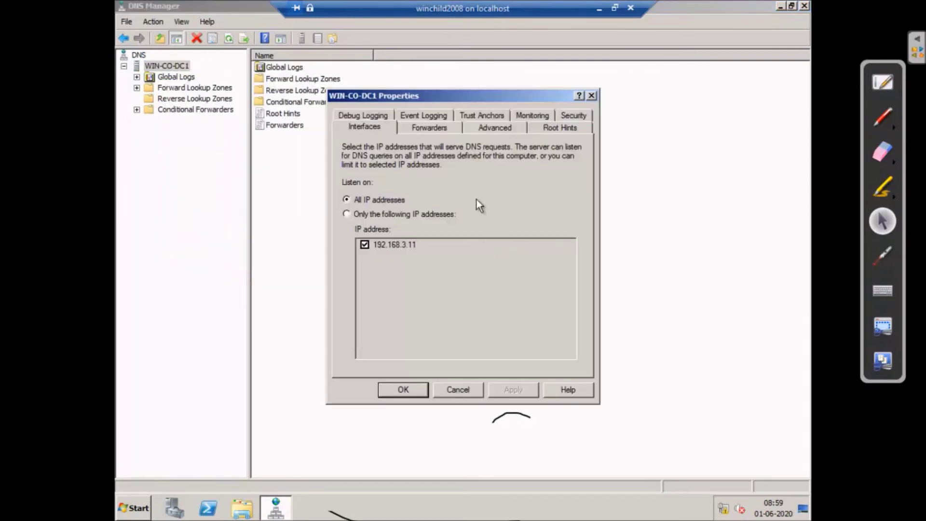
- Check the Forwarders and Interfaces tabs until 192.168.3.5 shows as winserv1, then close both windows
click(430, 129)
click(363, 205)
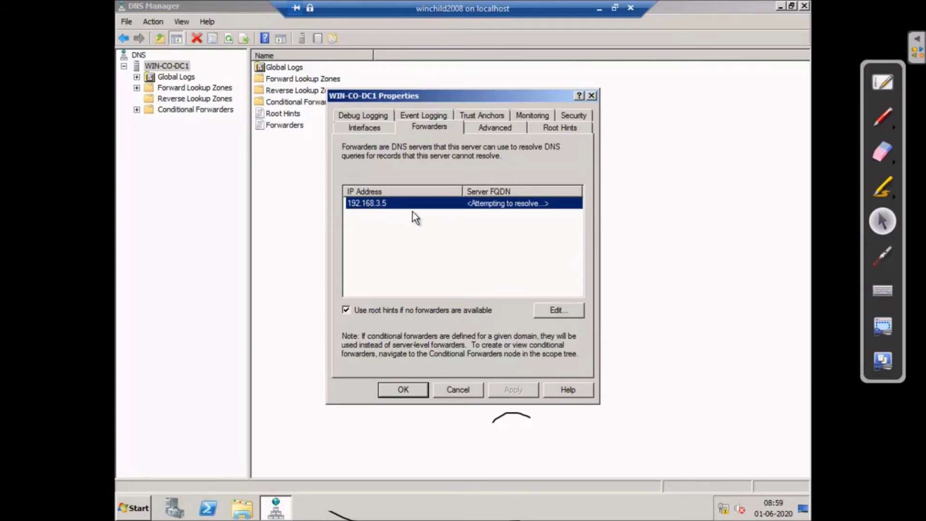
click(361, 127)
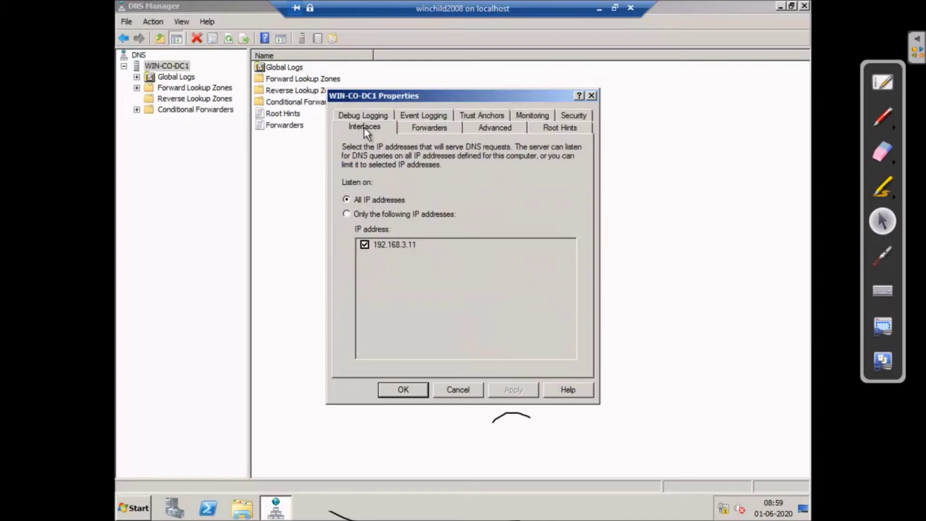
click(428, 127)
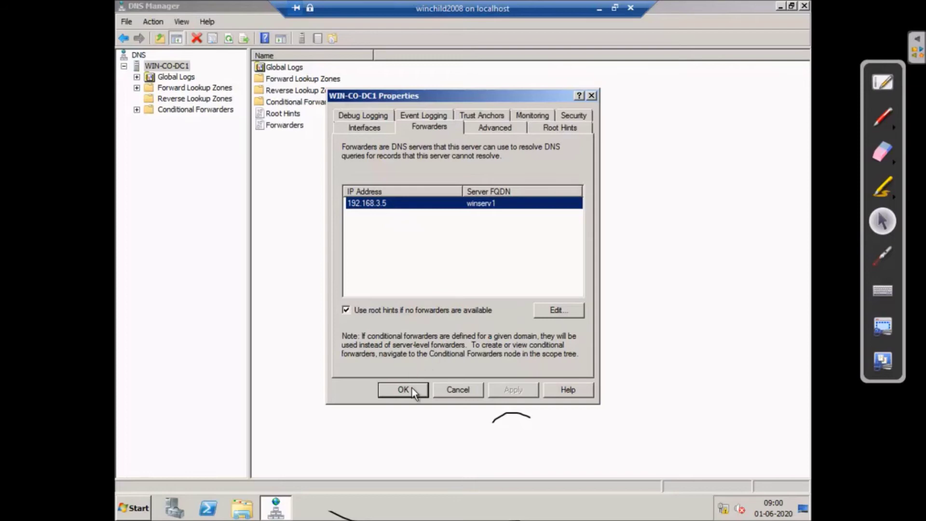
click(373, 129)
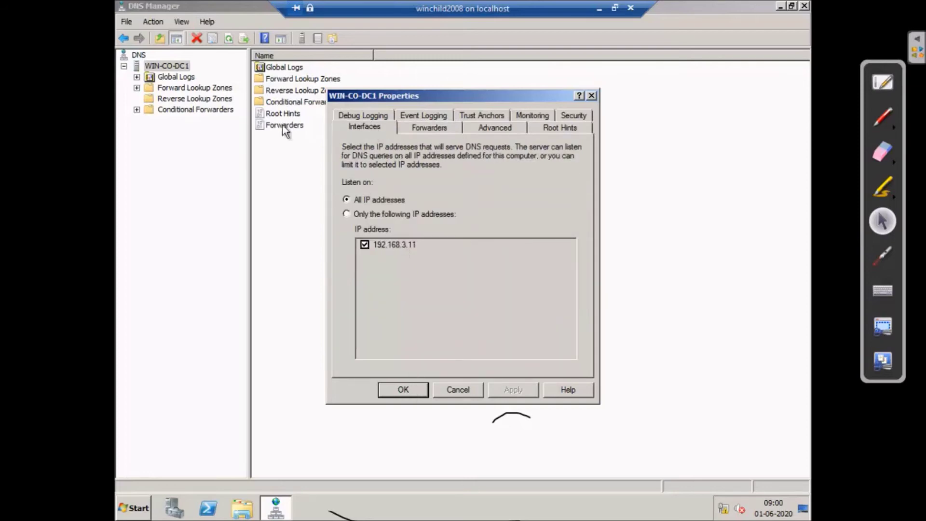
click(403, 389)
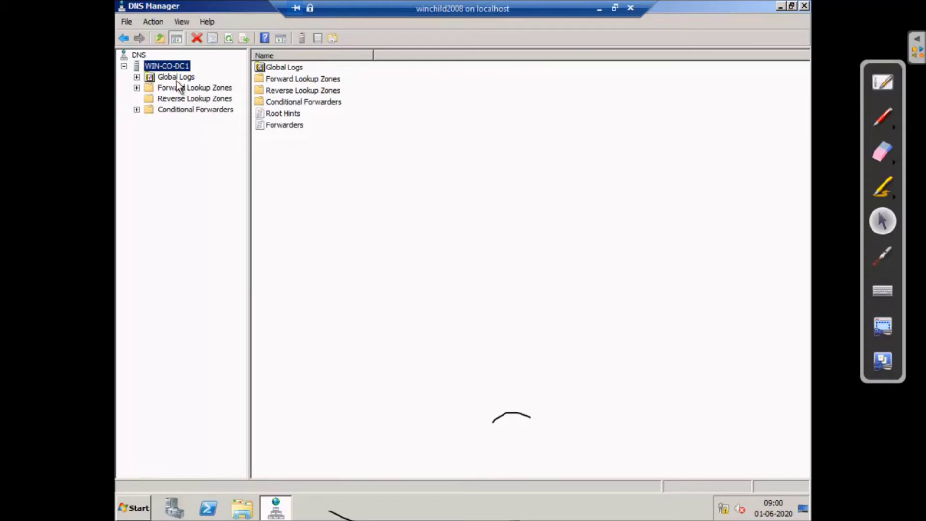
click(804, 6)
- Launch Active Directory Users and Computers maximized on sales.vtcs.local's Users container, widening the Name column
click(147, 508)
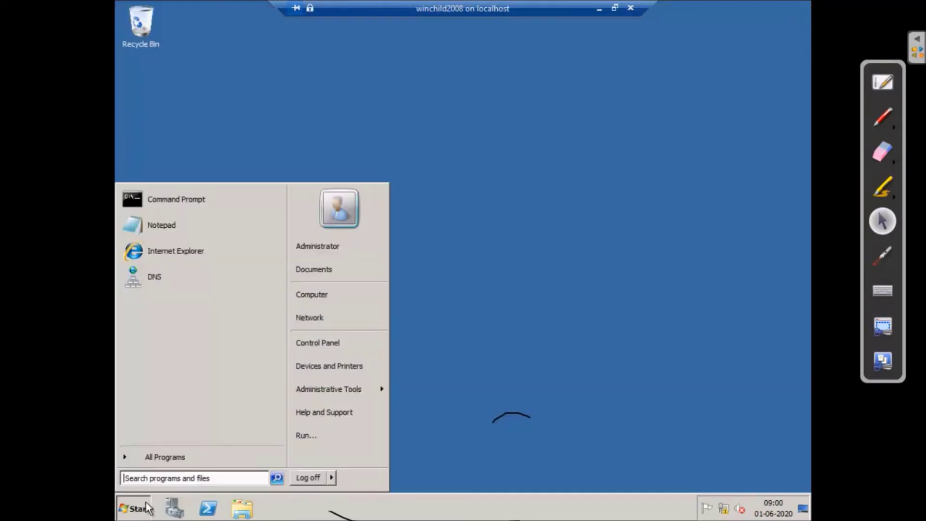
mouse_move(348, 388)
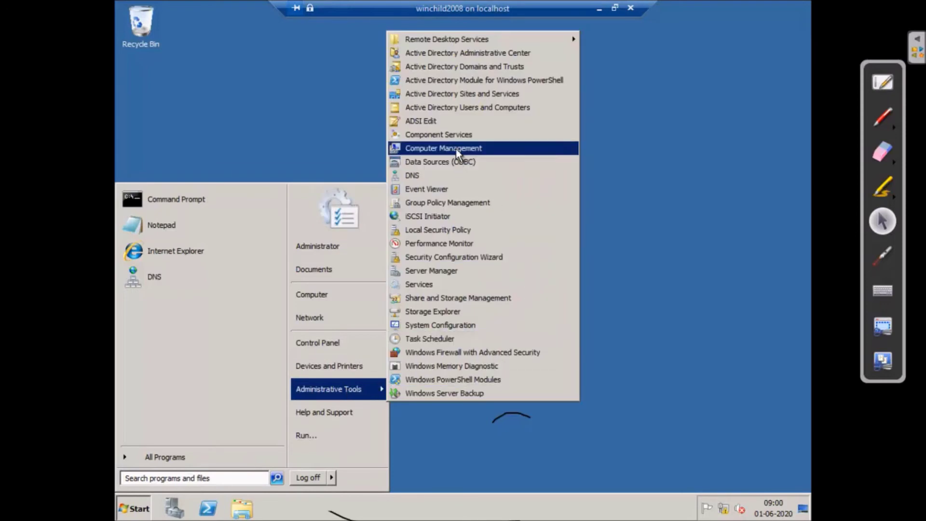
click(458, 108)
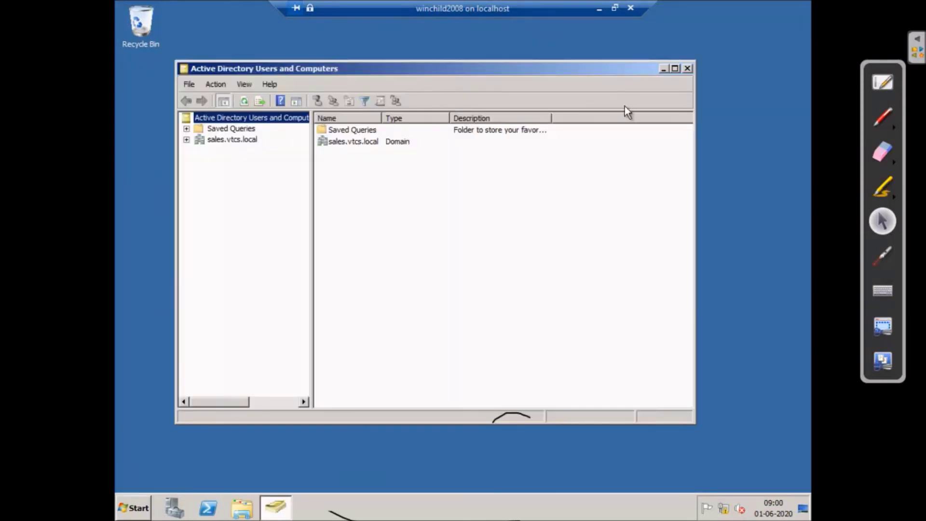
click(675, 69)
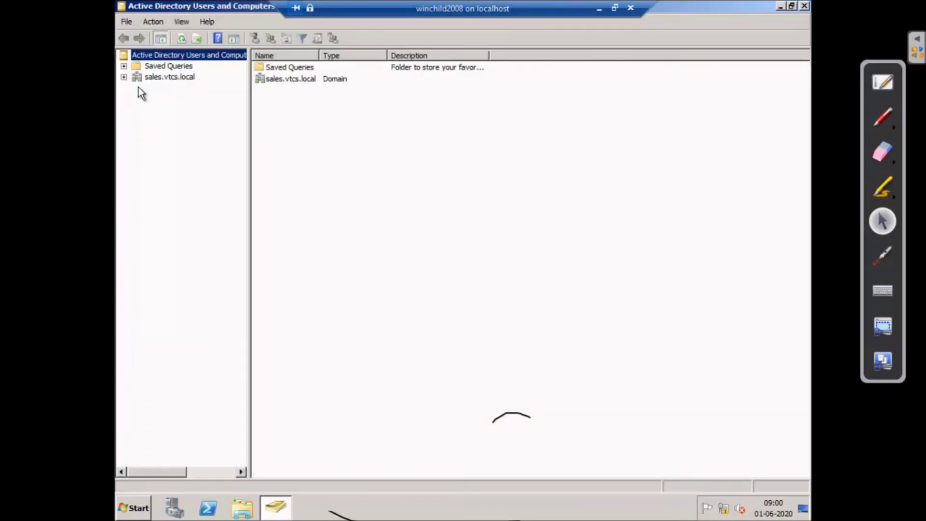
click(125, 77)
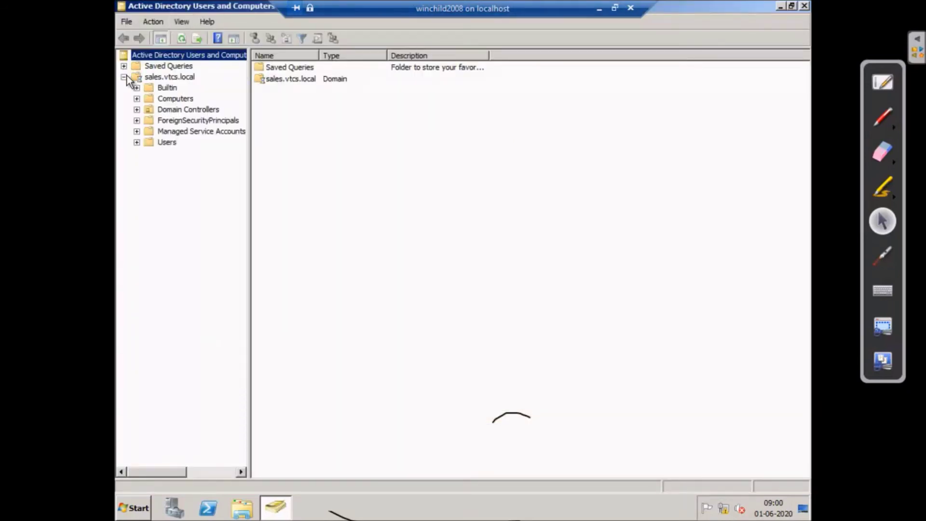
click(171, 143)
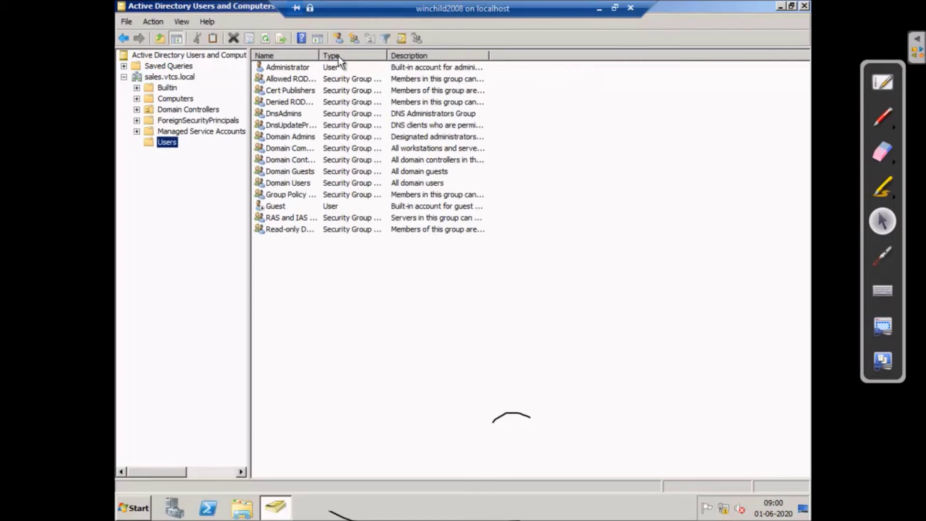
drag(321, 56, 359, 56)
- Open the Administrator account's properties on the Member Of tab
click(306, 68)
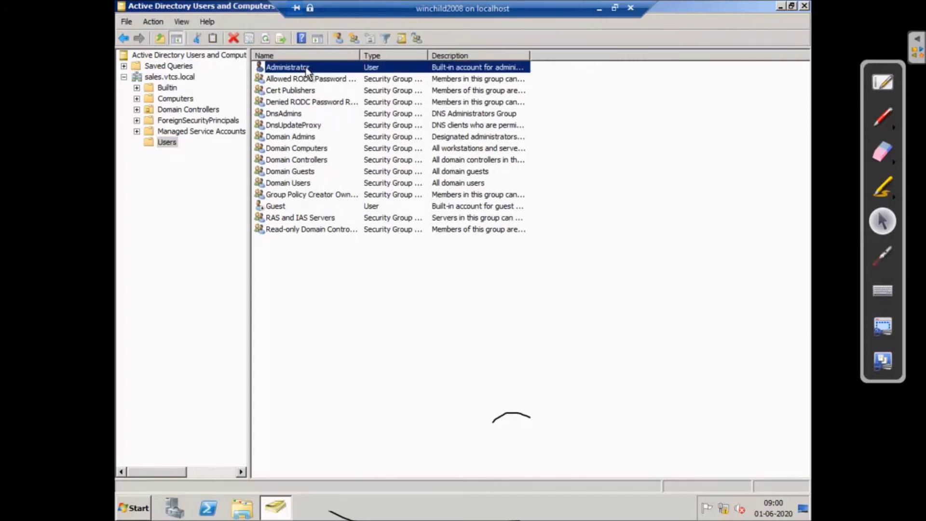
right_click(308, 68)
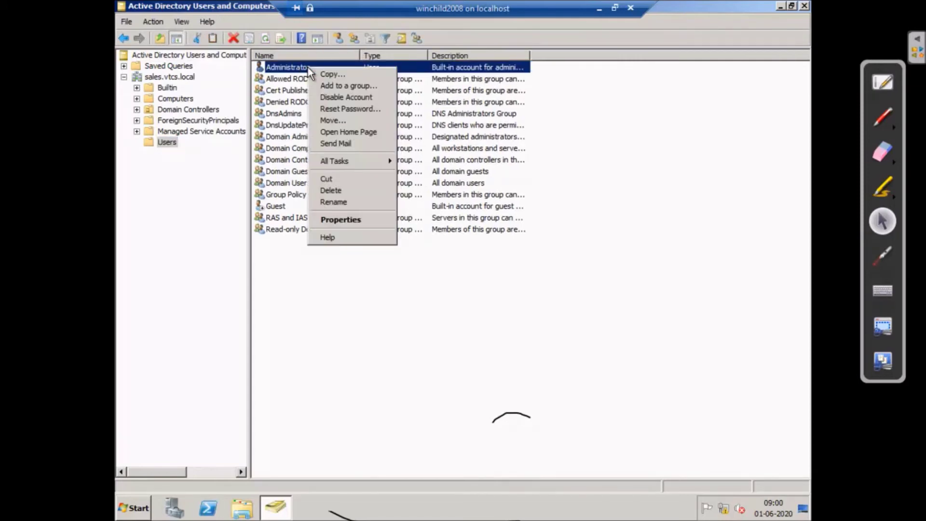
click(351, 224)
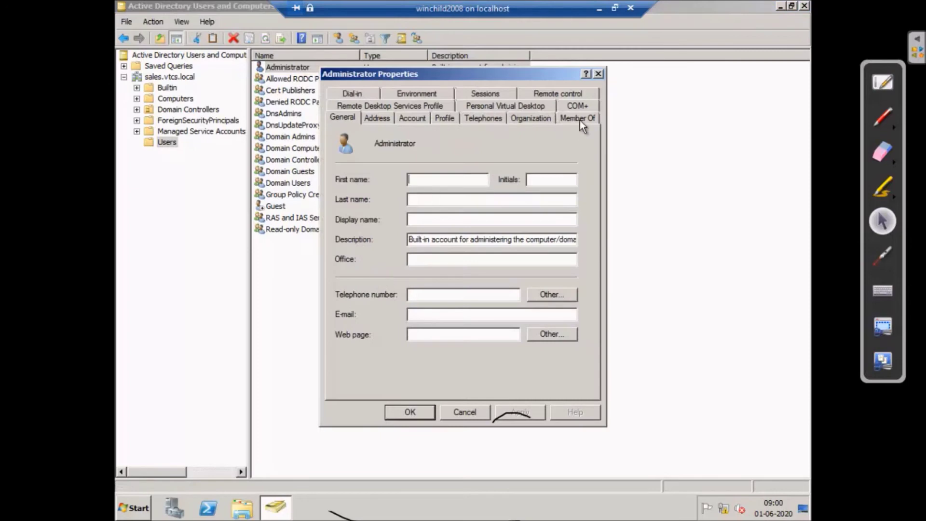
click(580, 118)
- Step through the four listed groups, including Administrators and Group Policy Creator, then cancel and close the console
click(362, 175)
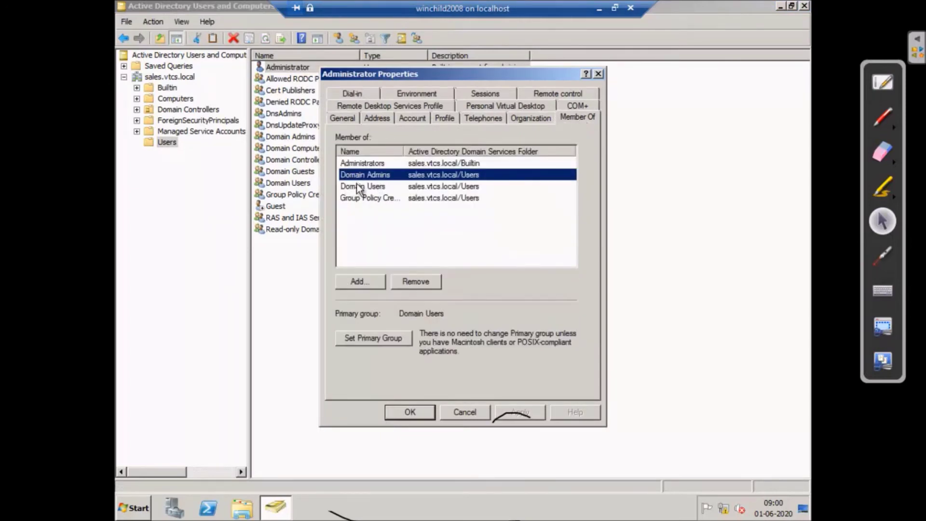
click(361, 187)
click(362, 198)
click(366, 187)
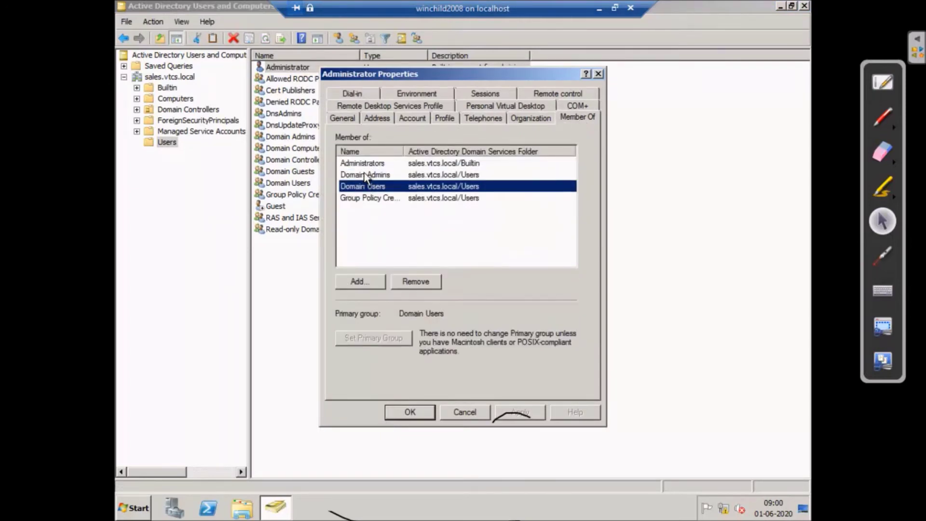
click(365, 175)
click(366, 164)
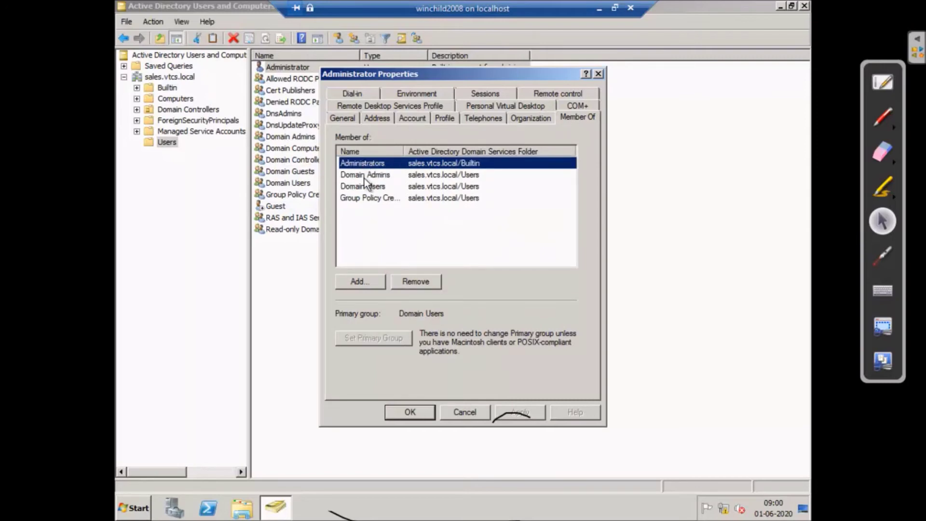
click(364, 174)
click(369, 186)
click(372, 198)
click(371, 187)
click(373, 175)
click(374, 164)
click(376, 178)
click(380, 187)
click(383, 199)
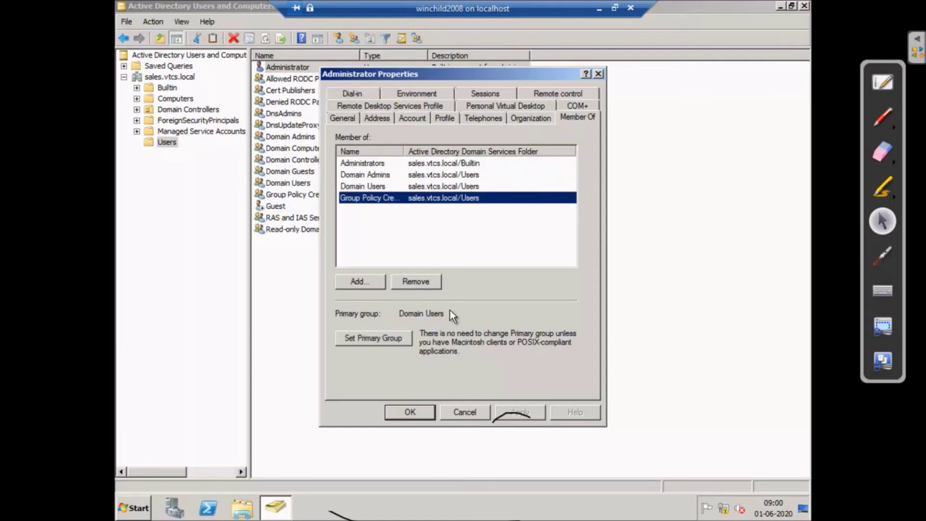
click(465, 411)
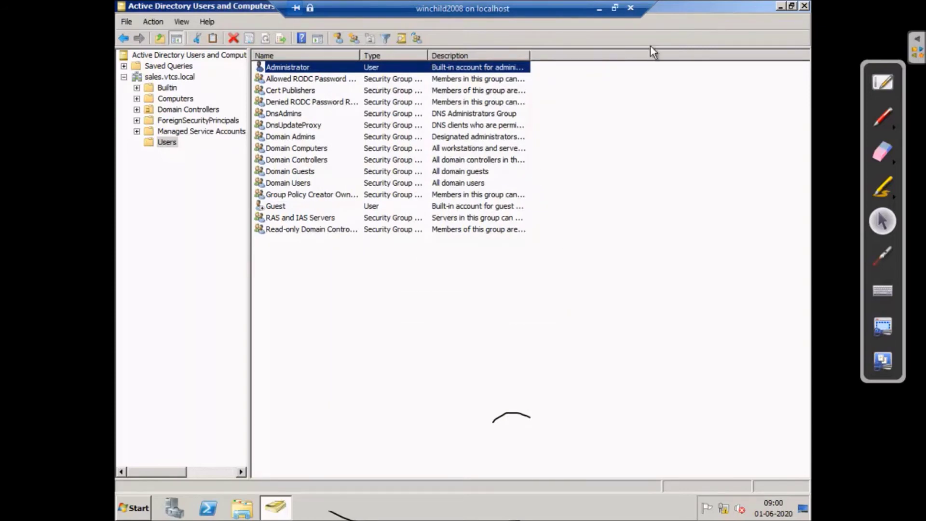
click(804, 6)
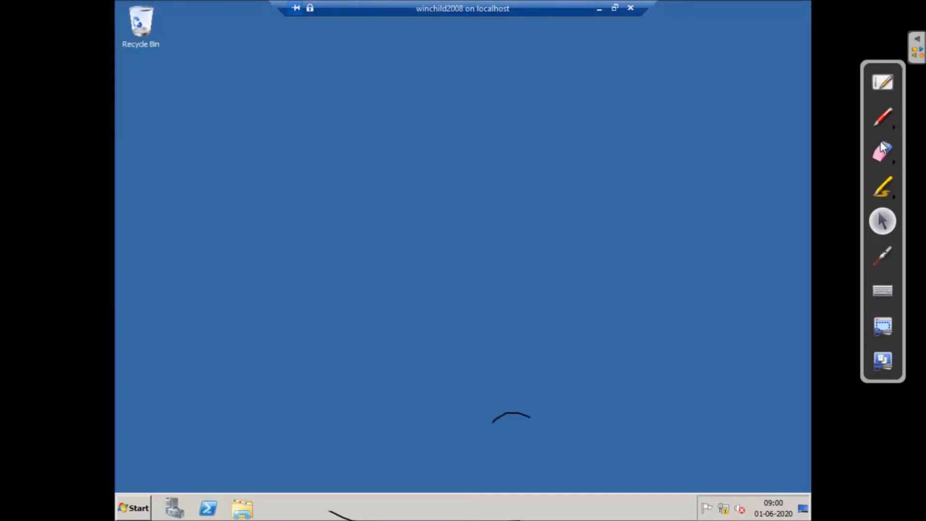
- Draw three triangle domains on the desktop joined by a connecting line
mouse_move(285, 108)
mouse_down()
mouse_move(304, 199)
mouse_move(356, 150)
mouse_move(305, 196)
mouse_up()
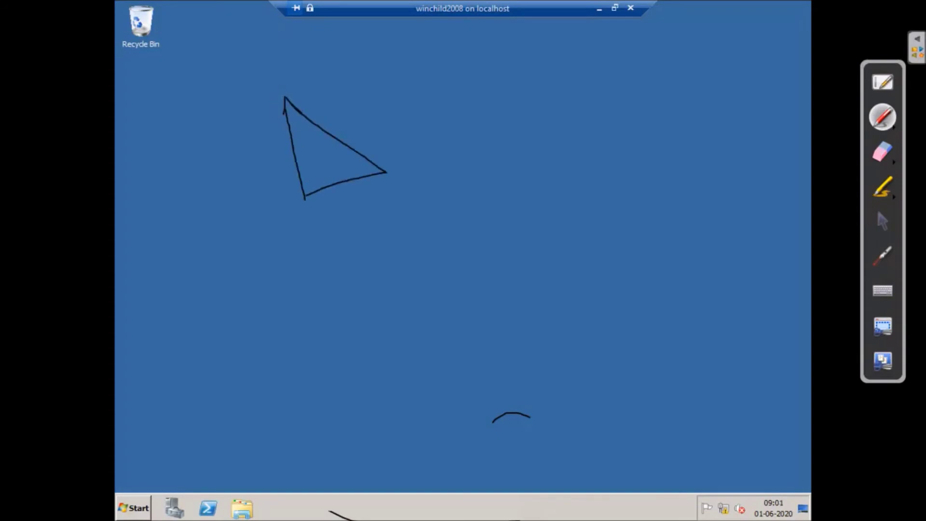
drag(386, 172, 438, 205)
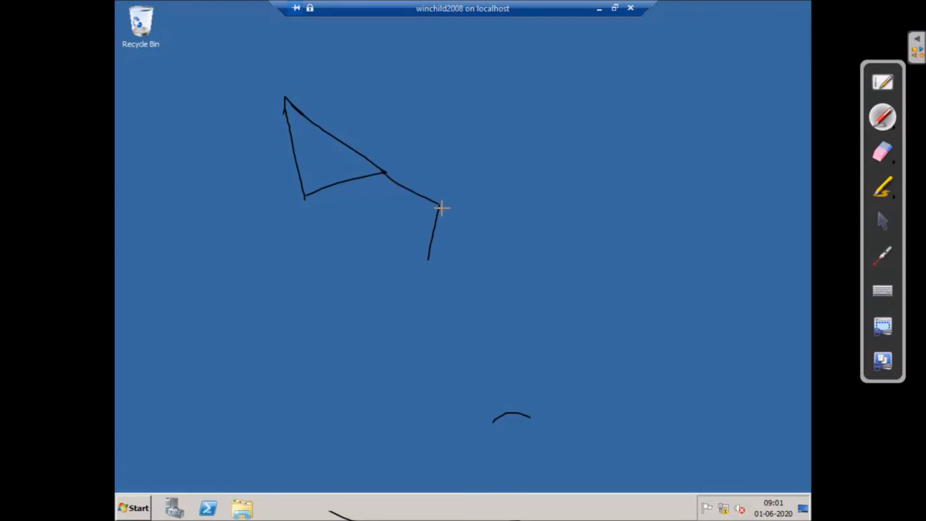
mouse_move(482, 218)
mouse_down()
mouse_move(550, 238)
mouse_move(423, 258)
mouse_up()
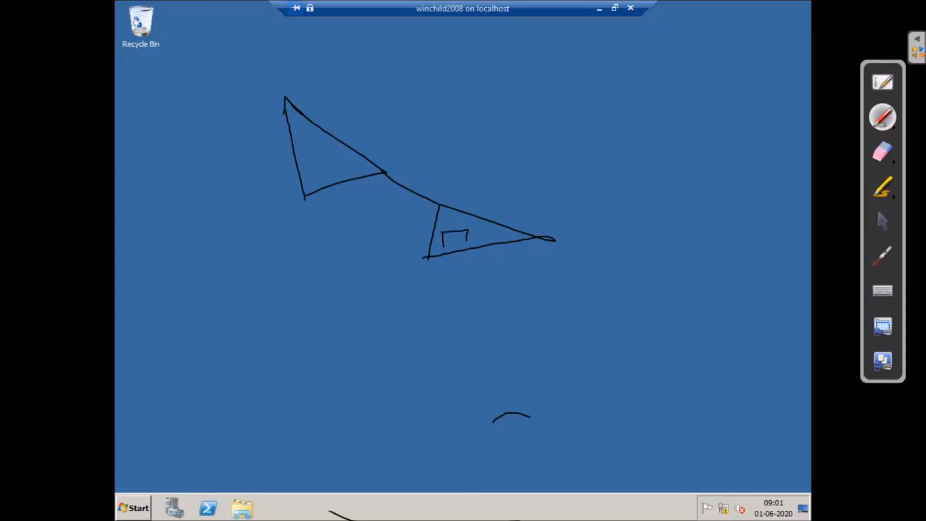
drag(307, 155, 312, 172)
drag(383, 172, 436, 204)
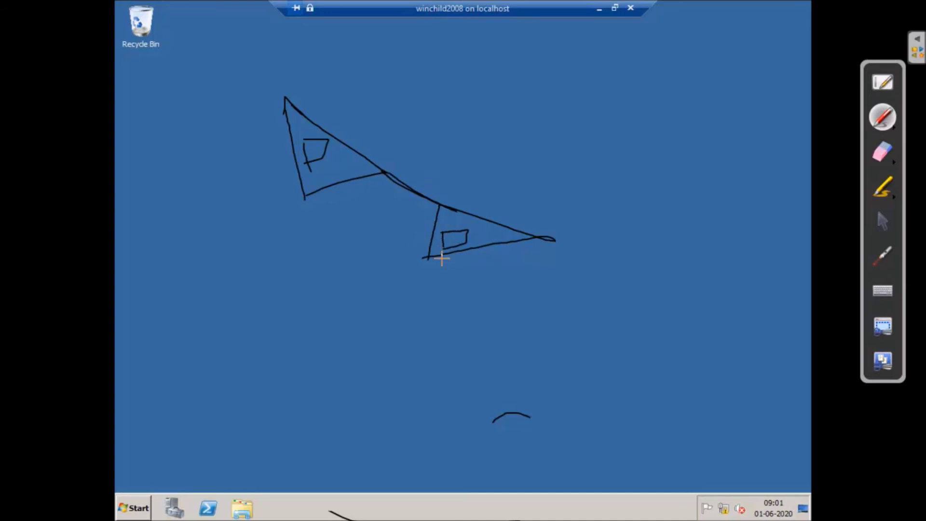
drag(555, 239, 677, 285)
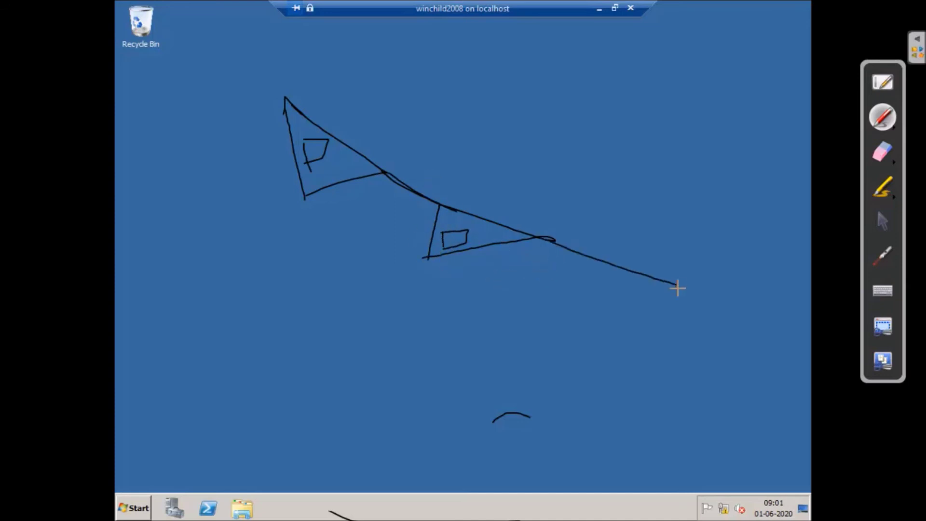
drag(680, 330, 682, 346)
mouse_move(670, 280)
mouse_down()
mouse_move(671, 360)
mouse_move(759, 293)
mouse_move(659, 351)
mouse_up()
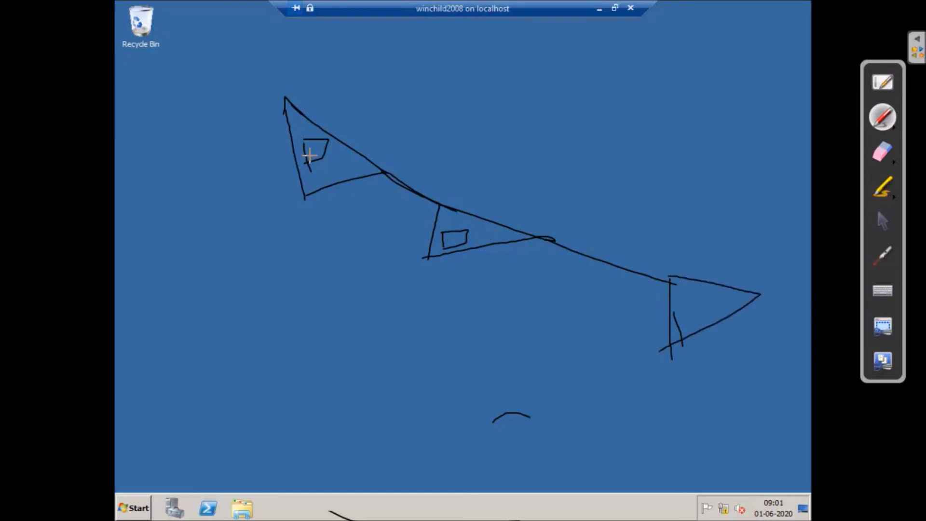
- Circle the first triangle, label it P, and add curved arrows toward the far triangle
mouse_move(261, 79)
mouse_down()
mouse_move(265, 223)
mouse_move(248, 61)
mouse_move(222, 72)
mouse_up()
drag(322, 47, 336, 102)
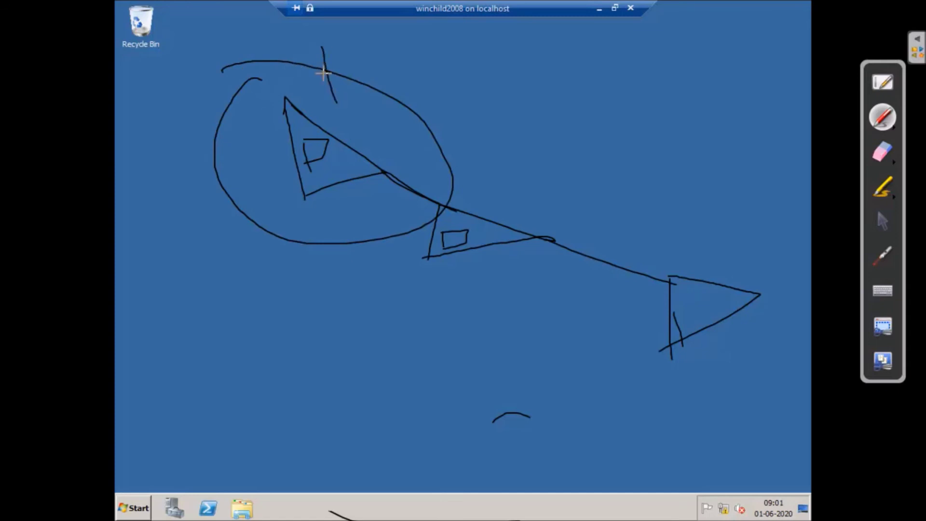
drag(322, 41, 308, 70)
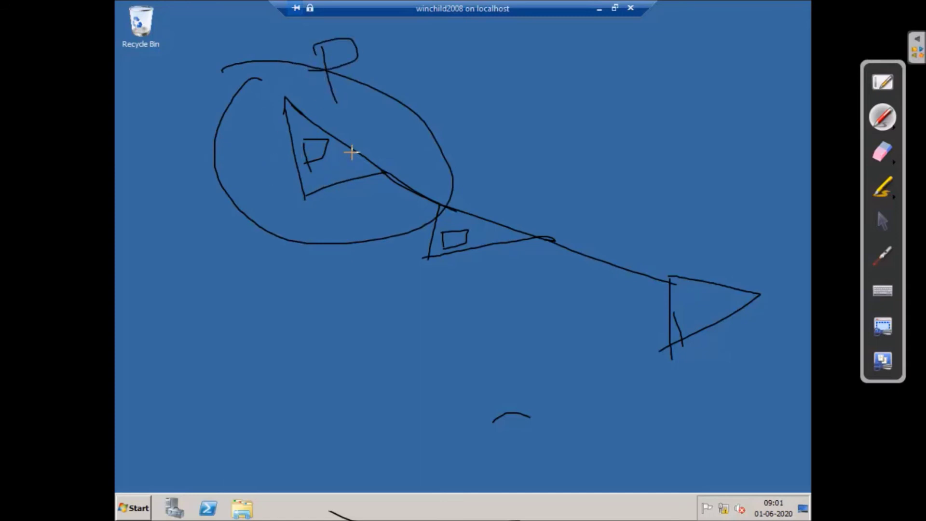
mouse_move(331, 114)
mouse_down()
mouse_move(430, 184)
mouse_move(444, 172)
mouse_up()
mouse_move(434, 212)
mouse_down()
mouse_move(279, 218)
mouse_move(268, 158)
mouse_move(277, 164)
mouse_up()
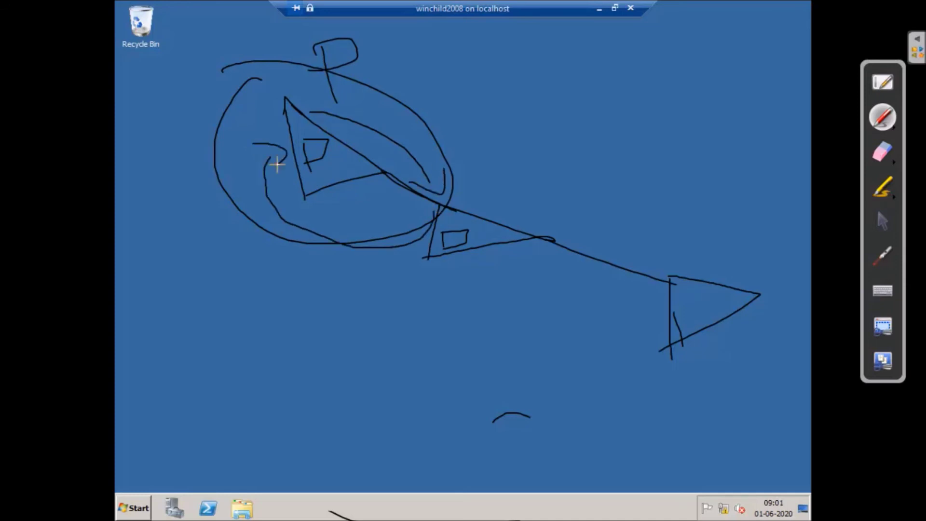
mouse_move(525, 235)
mouse_down()
mouse_move(561, 225)
mouse_move(670, 284)
mouse_up()
mouse_move(348, 133)
mouse_down()
mouse_move(608, 179)
mouse_move(694, 268)
mouse_up()
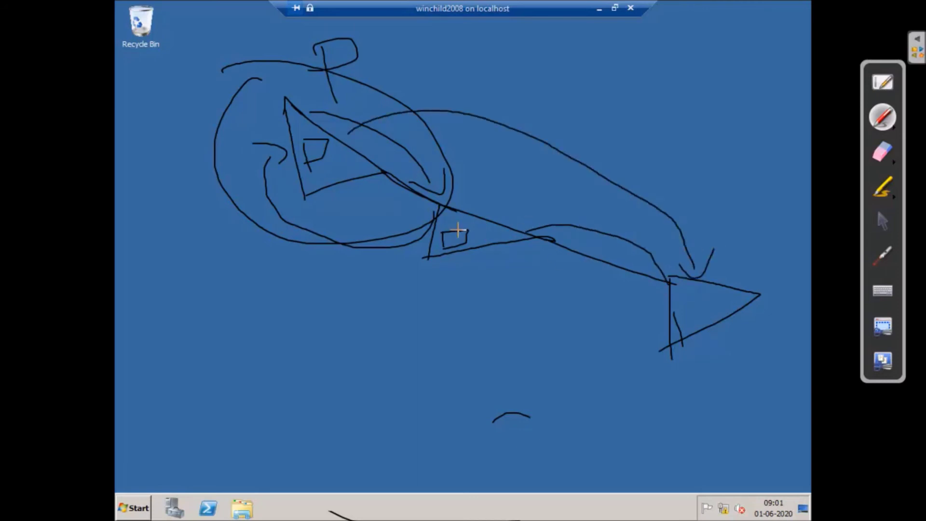
- Draw long curved trust arrows under, between and left of the triangle diagram
mouse_move(286, 194)
mouse_down()
mouse_move(597, 377)
mouse_move(679, 357)
mouse_move(661, 370)
mouse_up()
drag(763, 298, 791, 292)
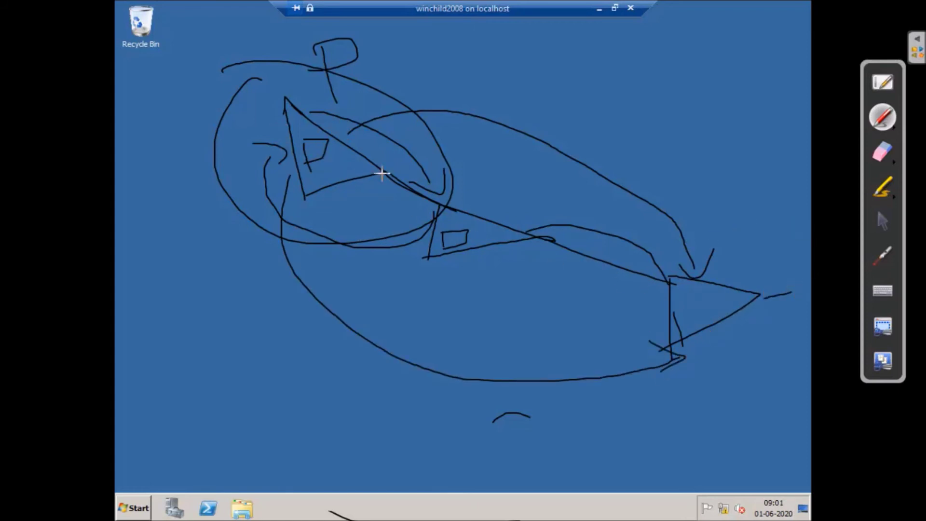
mouse_move(442, 197)
mouse_down()
mouse_move(543, 217)
mouse_move(599, 288)
mouse_up()
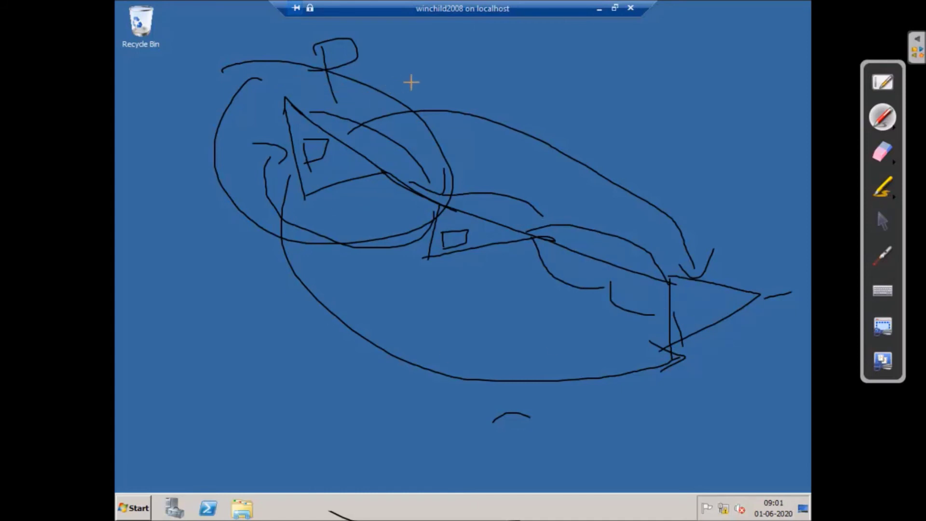
mouse_move(215, 138)
mouse_down()
mouse_move(314, 375)
mouse_move(533, 424)
mouse_move(538, 413)
mouse_up()
drag(179, 290, 228, 329)
mouse_move(219, 286)
mouse_down()
mouse_move(244, 323)
mouse_move(252, 291)
mouse_move(344, 303)
mouse_move(393, 298)
mouse_move(416, 280)
mouse_up()
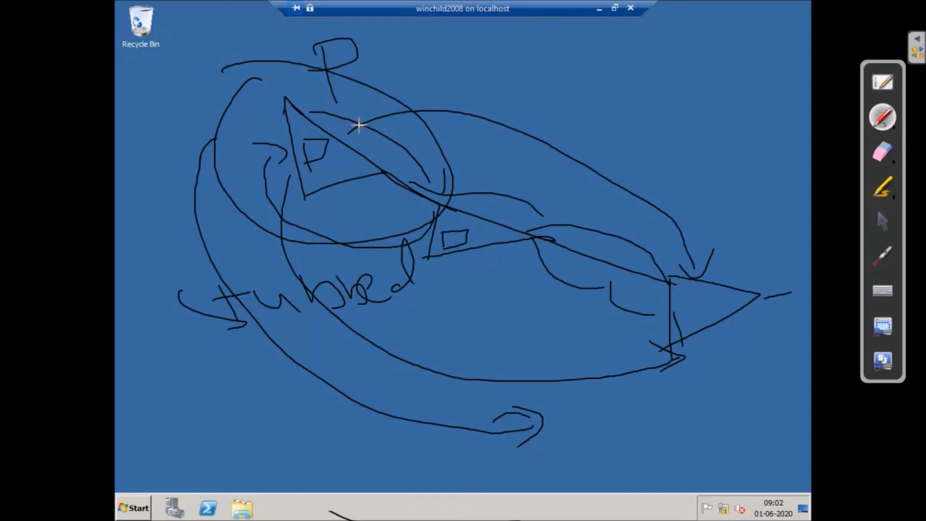
- Add an arc over the top, a left-side curve and the letters TW, then erase the ink
mouse_move(334, 126)
mouse_down()
mouse_move(379, 116)
mouse_move(542, 167)
mouse_up()
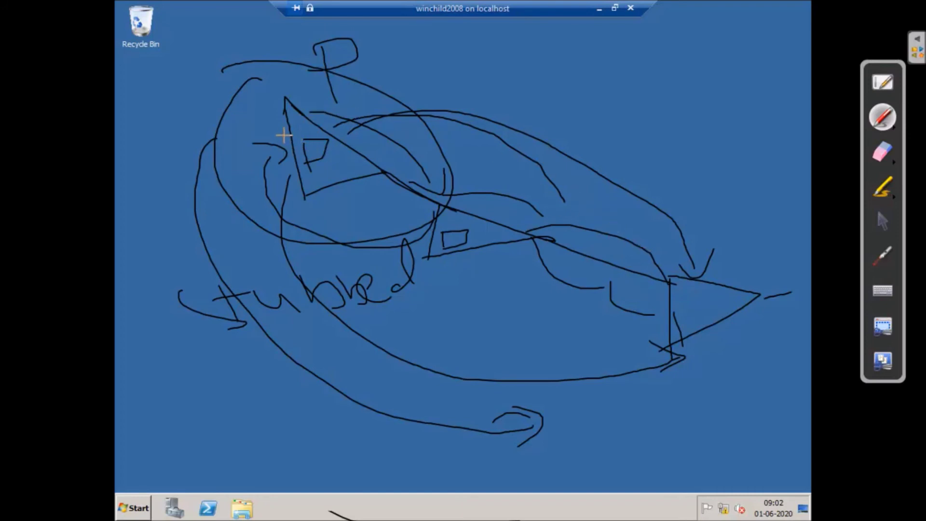
mouse_move(285, 137)
mouse_down()
mouse_move(224, 188)
mouse_move(290, 358)
mouse_up()
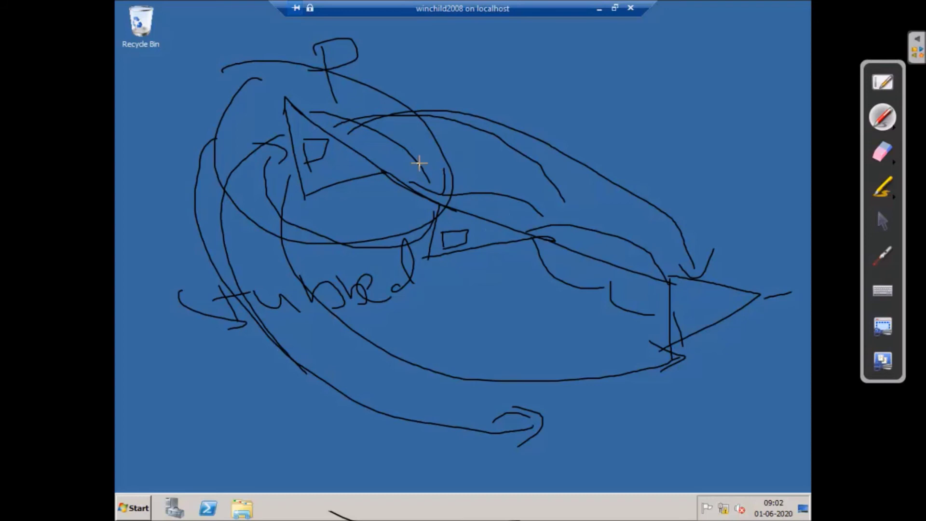
mouse_move(468, 70)
mouse_down()
mouse_move(470, 95)
mouse_move(482, 70)
mouse_move(522, 83)
mouse_move(550, 77)
mouse_up()
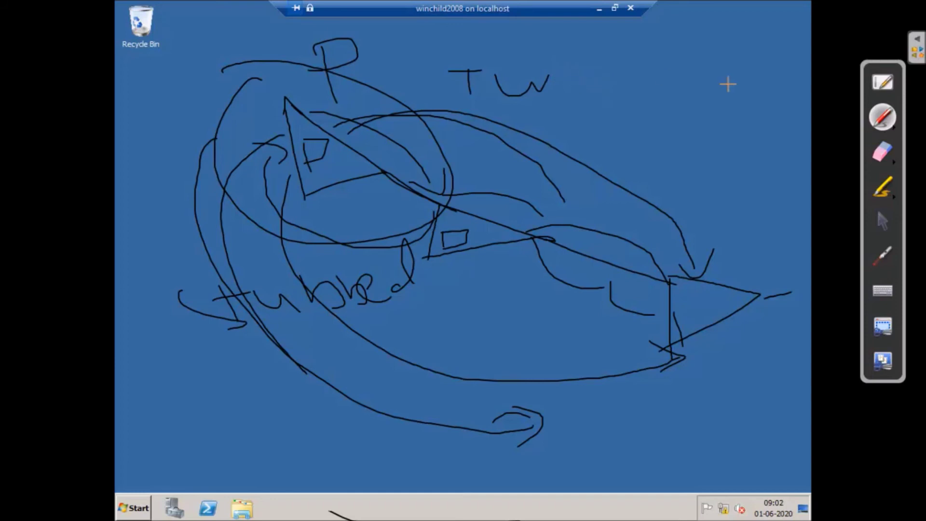
click(882, 150)
mouse_move(330, 68)
mouse_down()
mouse_move(270, 68)
mouse_move(259, 201)
mouse_move(432, 62)
mouse_move(399, 113)
mouse_move(244, 89)
mouse_move(405, 310)
mouse_move(474, 328)
mouse_move(68, 285)
mouse_move(250, 341)
mouse_move(407, 216)
mouse_move(581, 218)
mouse_move(449, 198)
mouse_move(415, 296)
mouse_move(658, 231)
mouse_move(665, 356)
mouse_move(440, 407)
mouse_move(744, 424)
mouse_move(678, 278)
mouse_up()
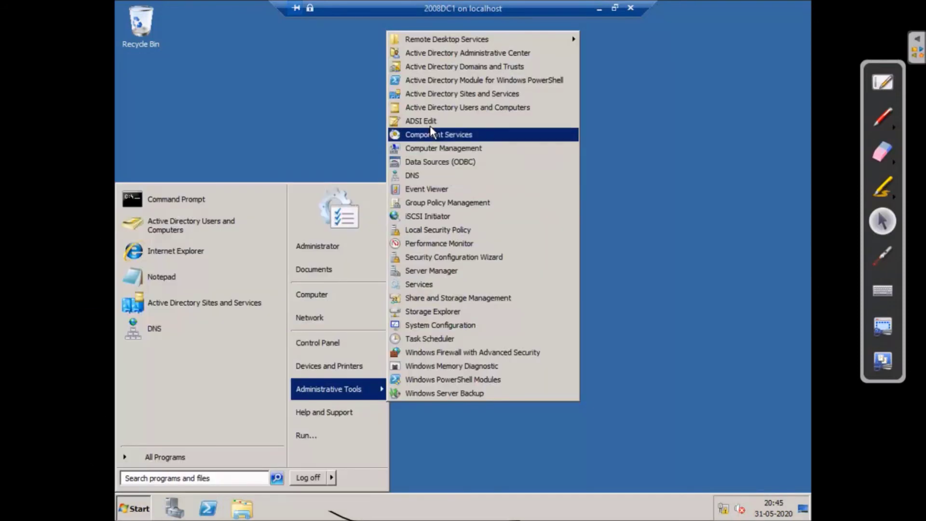
- Launch Active Directory Users and Computers from Administrative Tools on 2008DC1
click(427, 107)
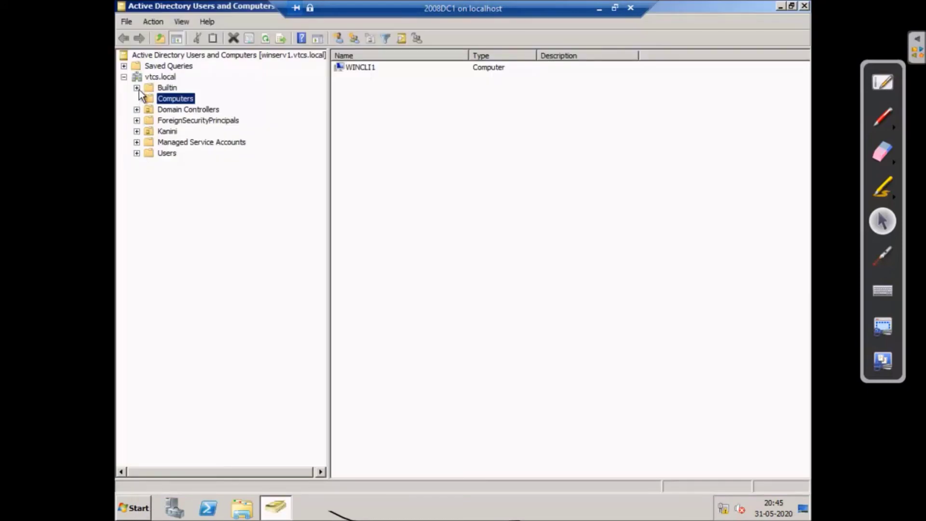
- Browse vtcs.local's Kanini OU and Computers container, then list Users and select Administrator
click(159, 78)
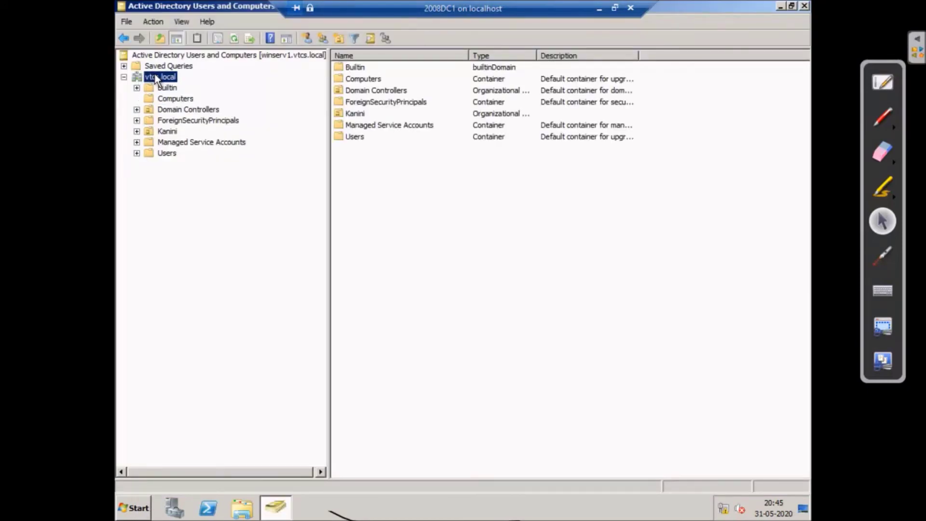
click(124, 77)
click(124, 78)
click(167, 132)
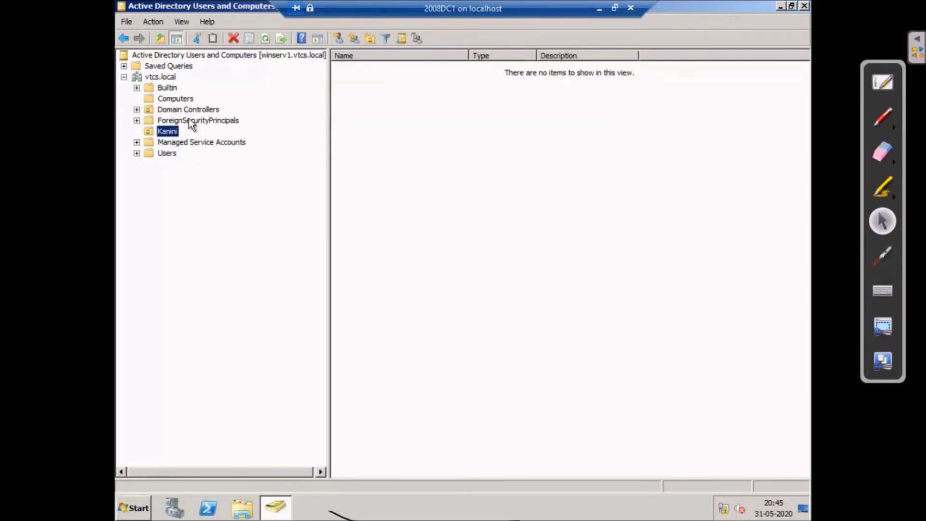
click(172, 99)
click(167, 154)
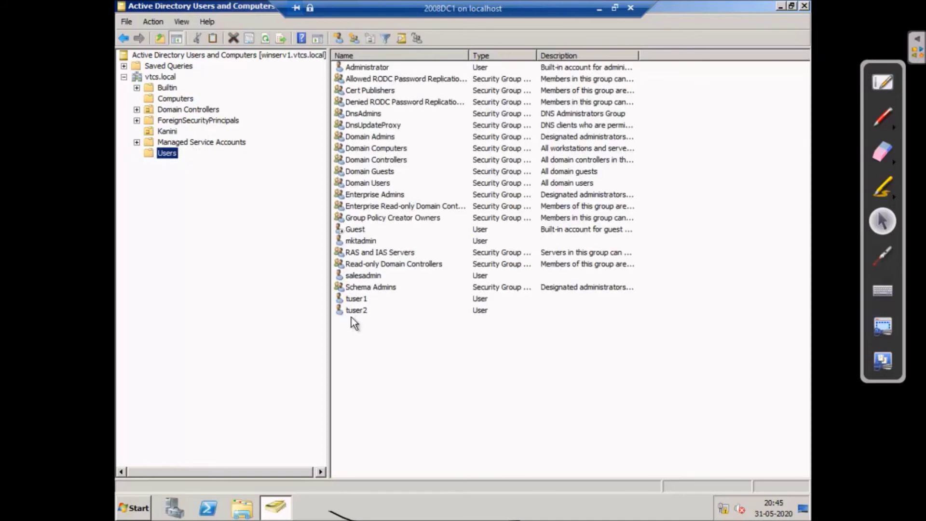
click(375, 70)
- Launch DNS Manager from Administrative Tools on the 2008DC1 server
click(135, 511)
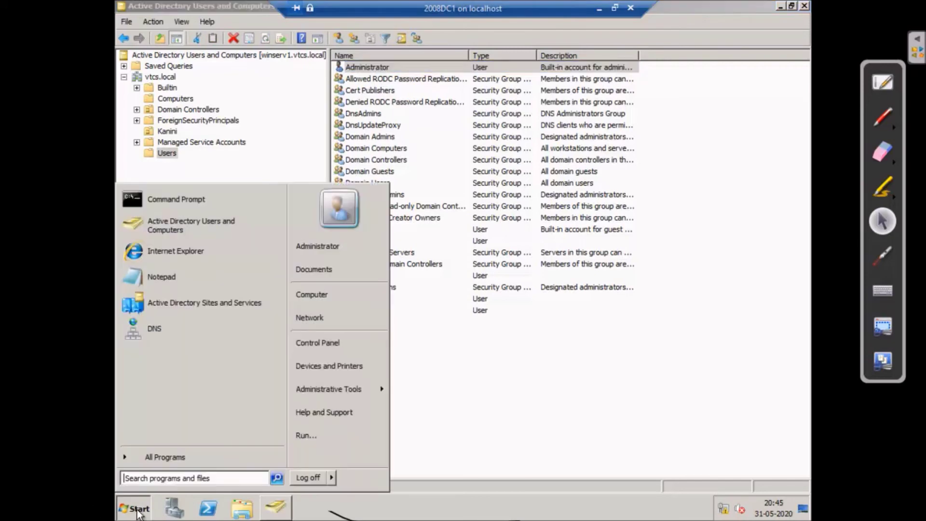
mouse_move(348, 390)
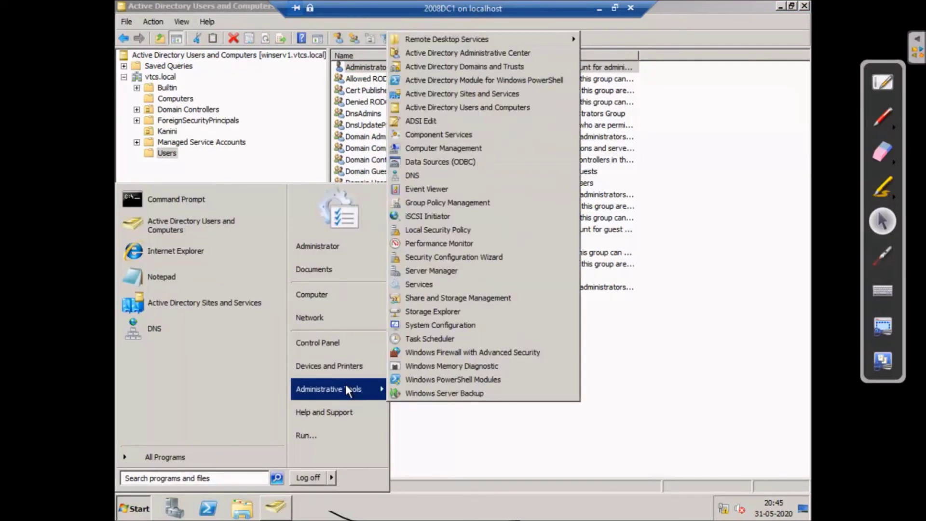
click(414, 176)
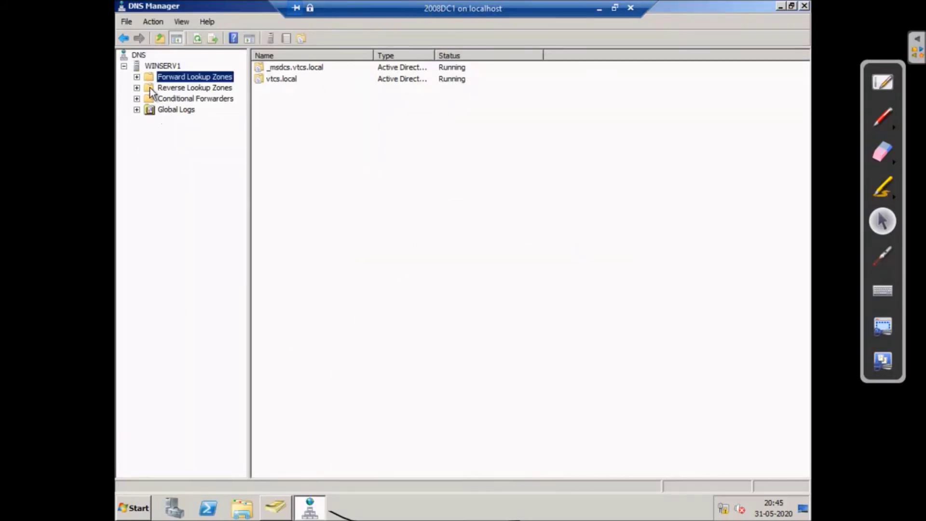
- Expand vtcs.local and open its sales delegation, showing name server win-co-dc1.sales.vtcs.local
click(137, 76)
click(183, 99)
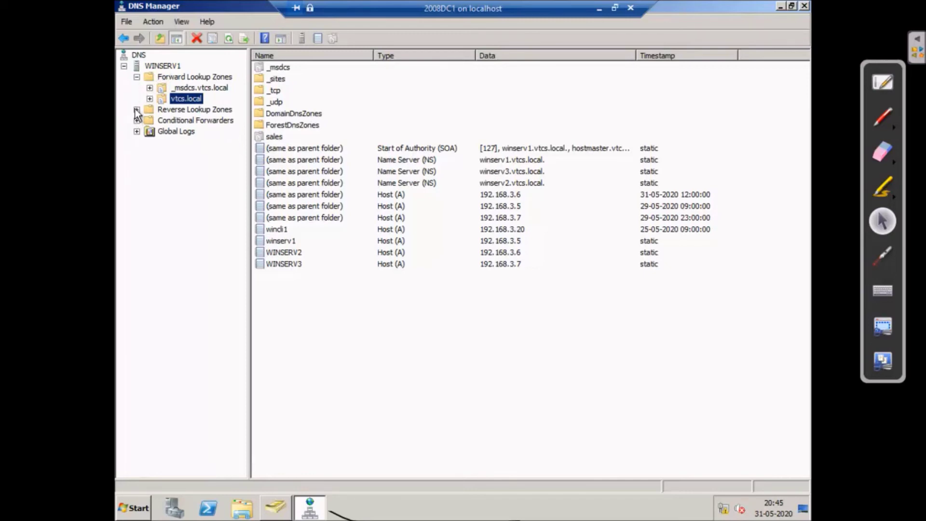
click(147, 110)
click(150, 99)
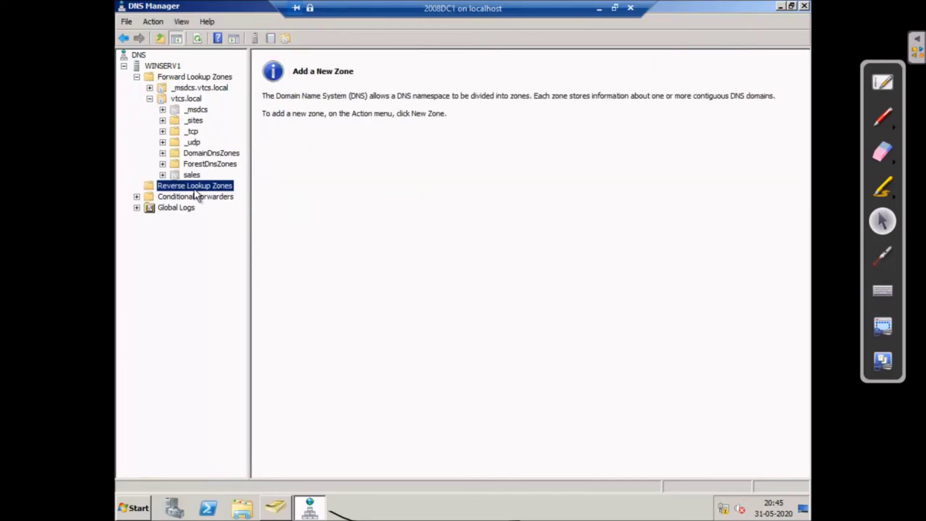
click(192, 174)
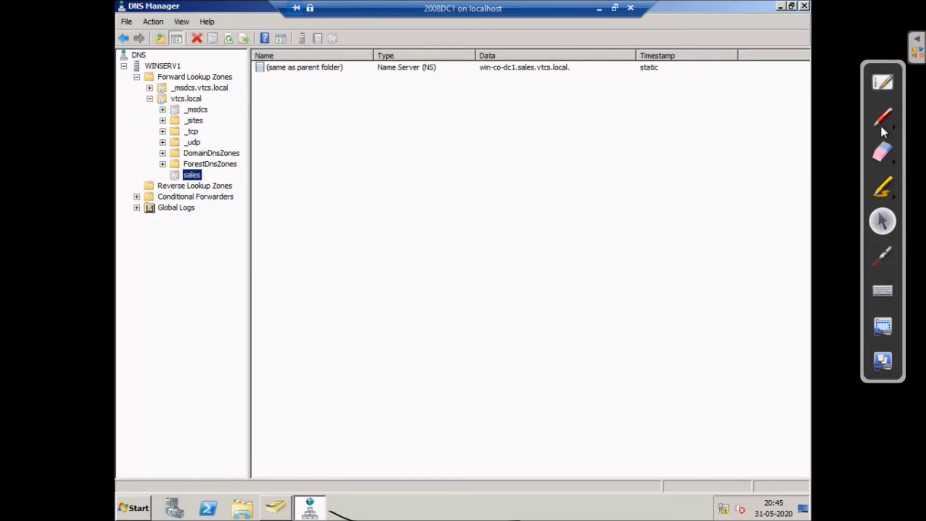
click(881, 126)
- Ink two linked triangles with curved trust arrows, then return to the pointer and select WINSERV1
drag(435, 147, 453, 221)
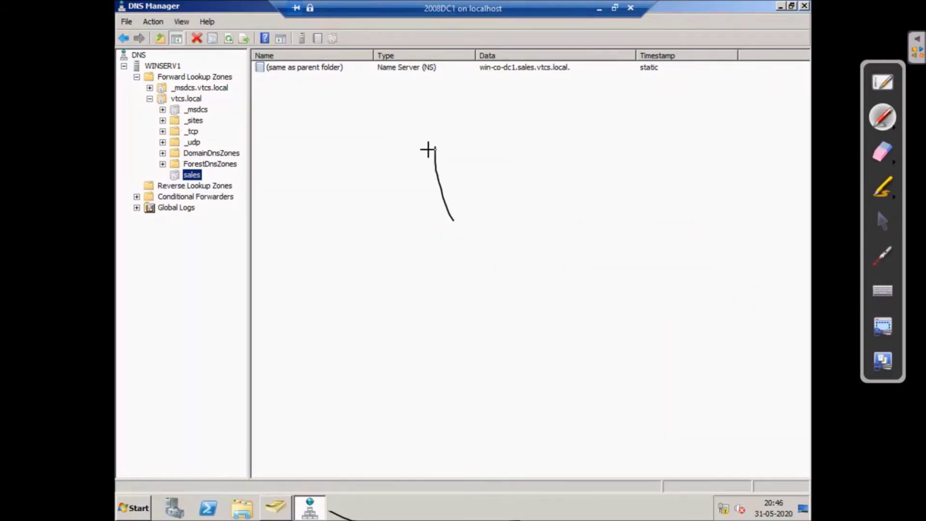
mouse_move(434, 147)
mouse_down()
mouse_move(502, 204)
mouse_move(672, 258)
mouse_move(594, 279)
mouse_up()
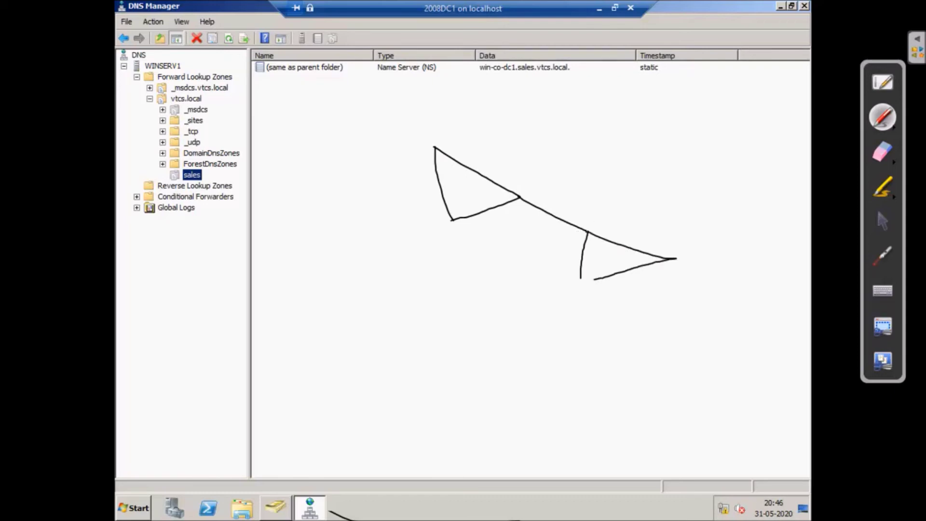
mouse_move(507, 154)
mouse_down()
mouse_move(600, 212)
mouse_move(604, 227)
mouse_move(621, 214)
mouse_up()
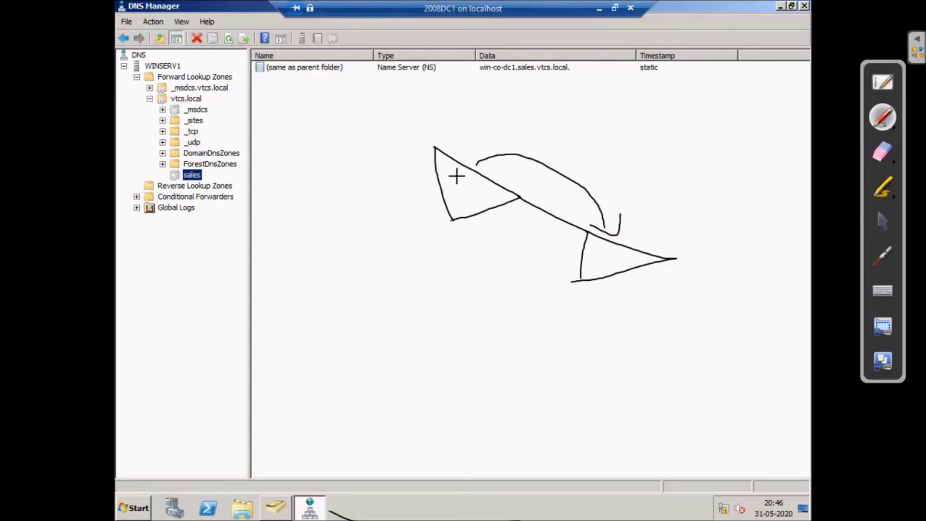
drag(475, 176, 496, 176)
drag(637, 212, 481, 130)
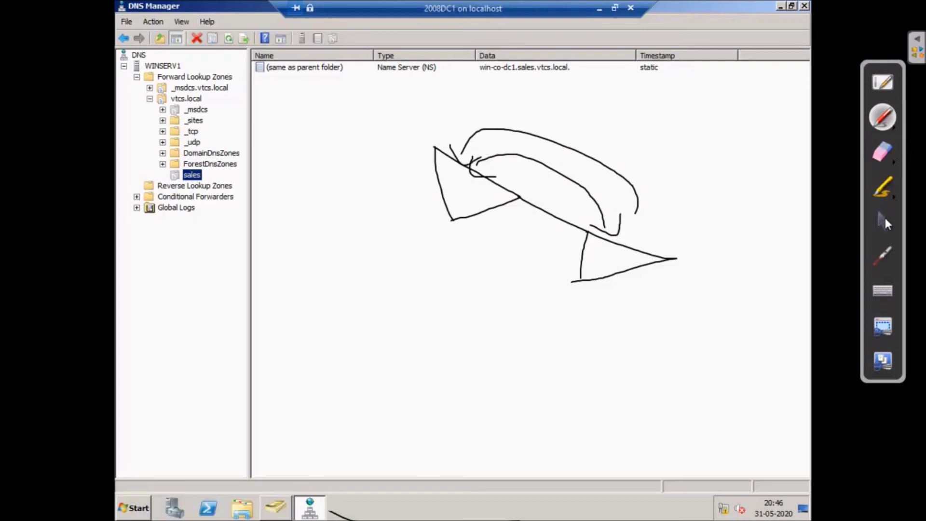
click(884, 217)
click(177, 68)
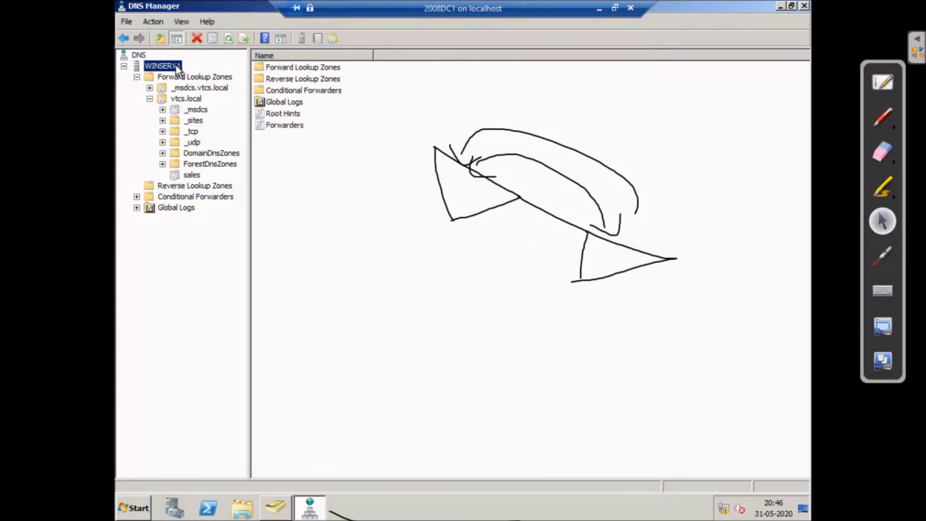
right_click(177, 68)
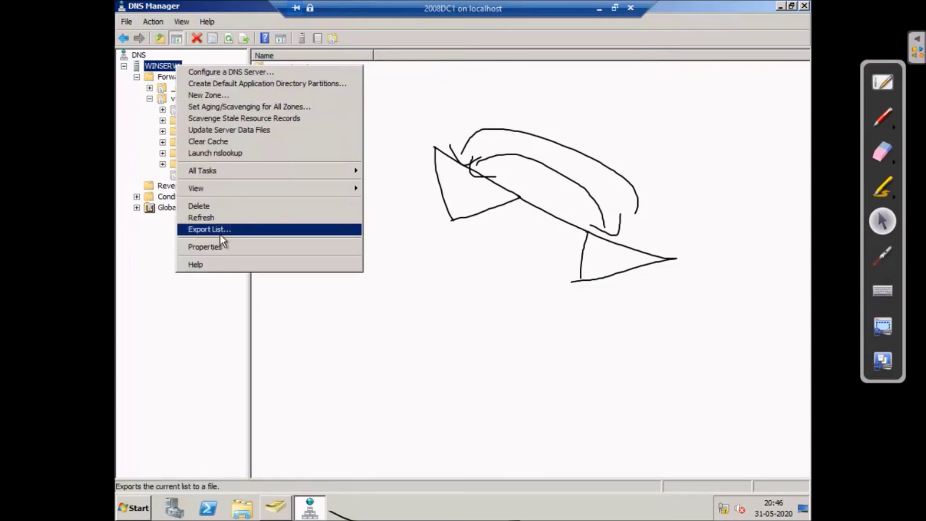
click(227, 248)
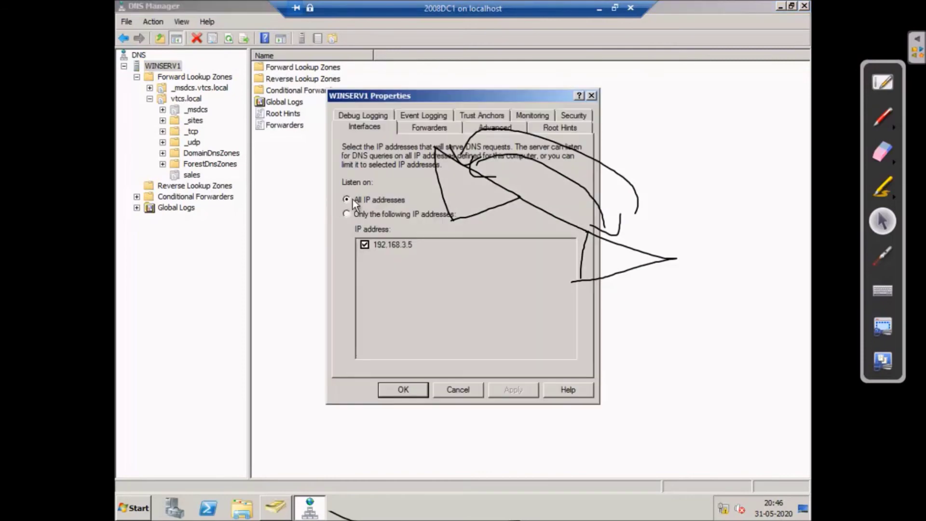
click(434, 128)
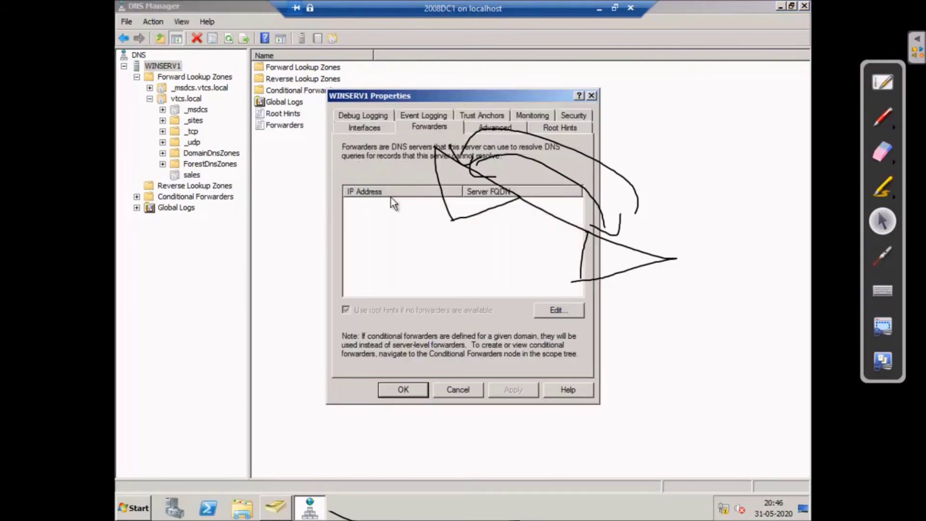
click(364, 128)
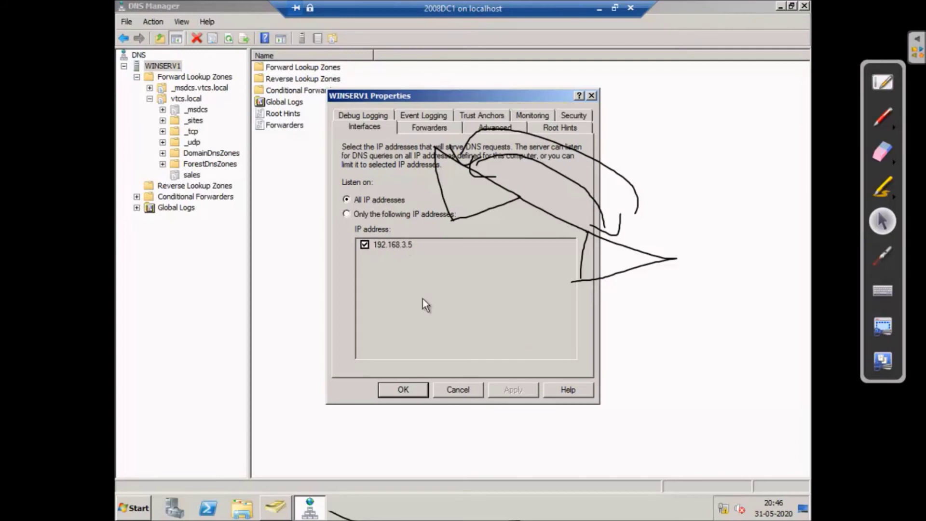
click(459, 388)
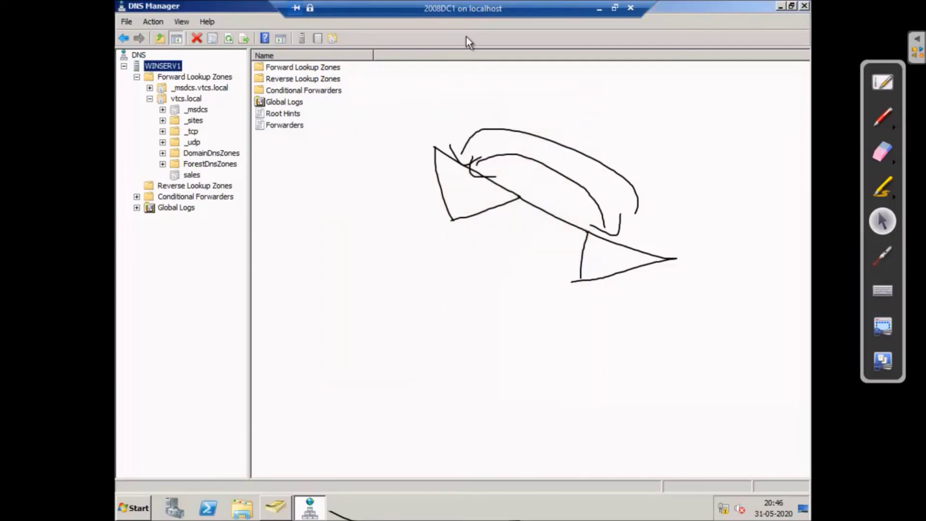
- Minimize the 2008DC1 session and switch to the winchild2008 virtual machine
click(600, 11)
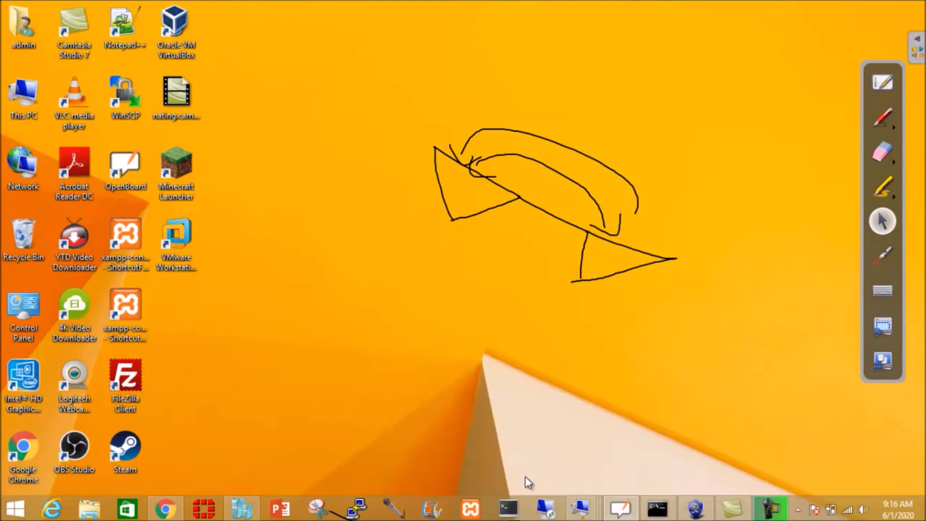
mouse_move(581, 507)
mouse_move(648, 465)
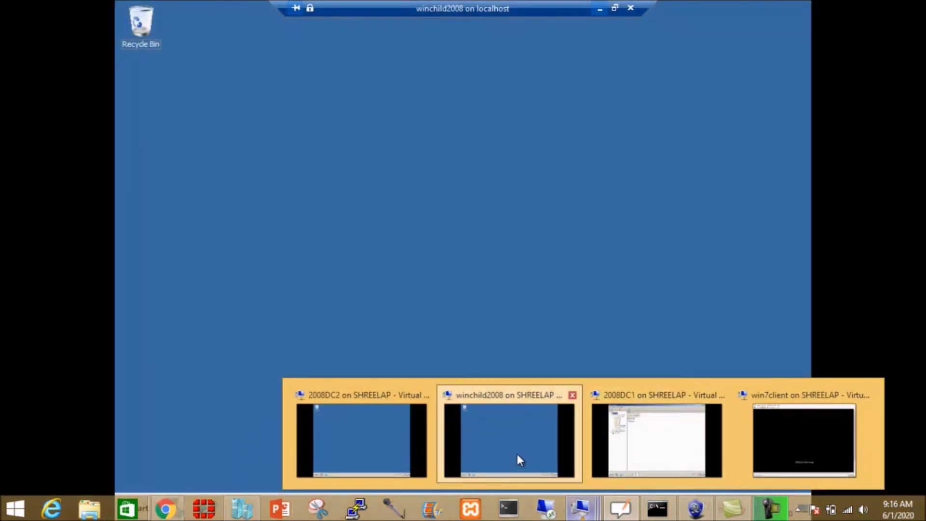
click(517, 454)
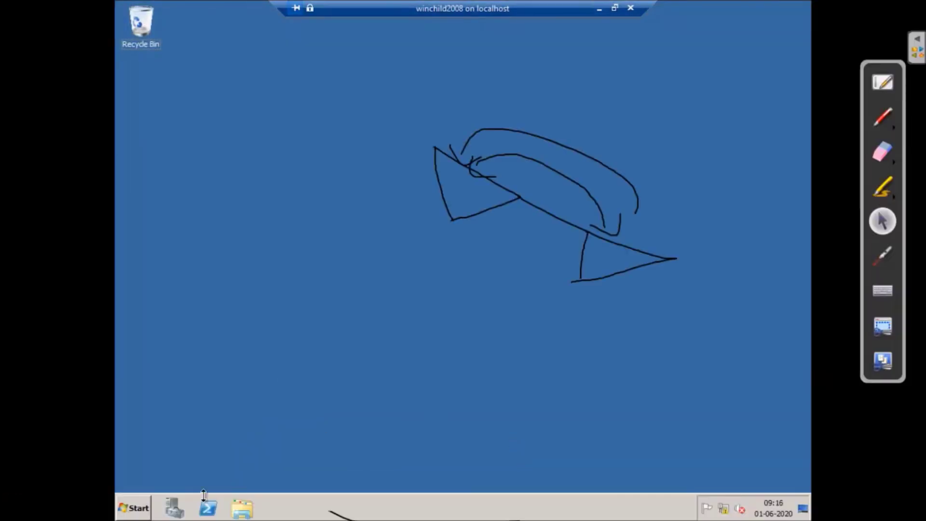
- Launch DNS Manager from Administrative Tools on the winchild2008 child server
click(139, 508)
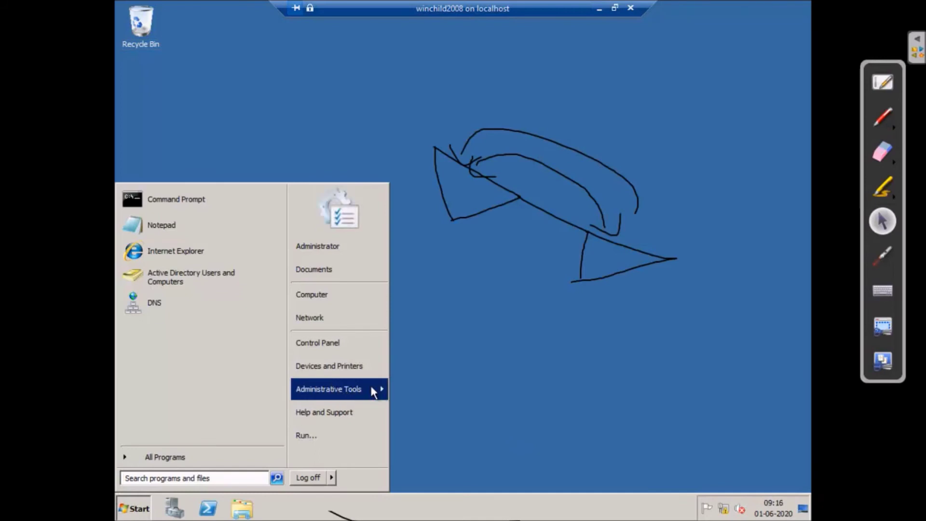
mouse_move(370, 387)
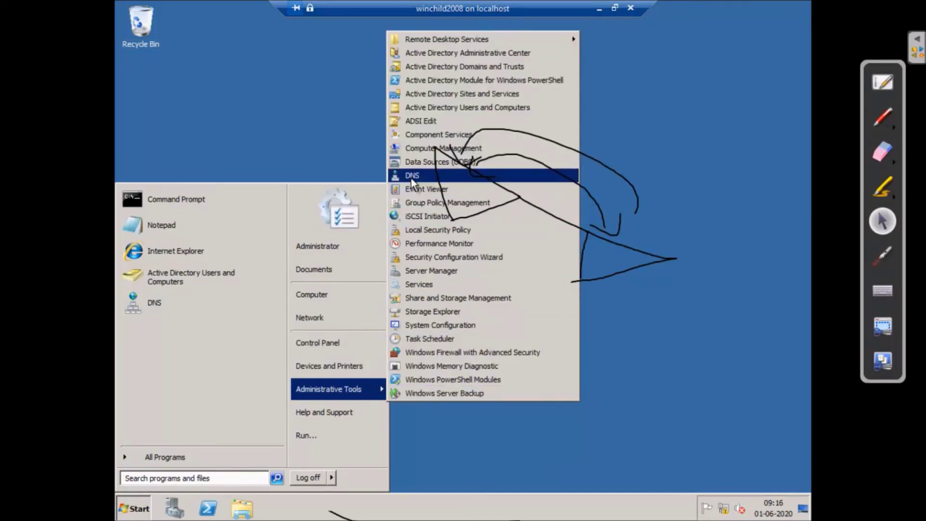
click(410, 177)
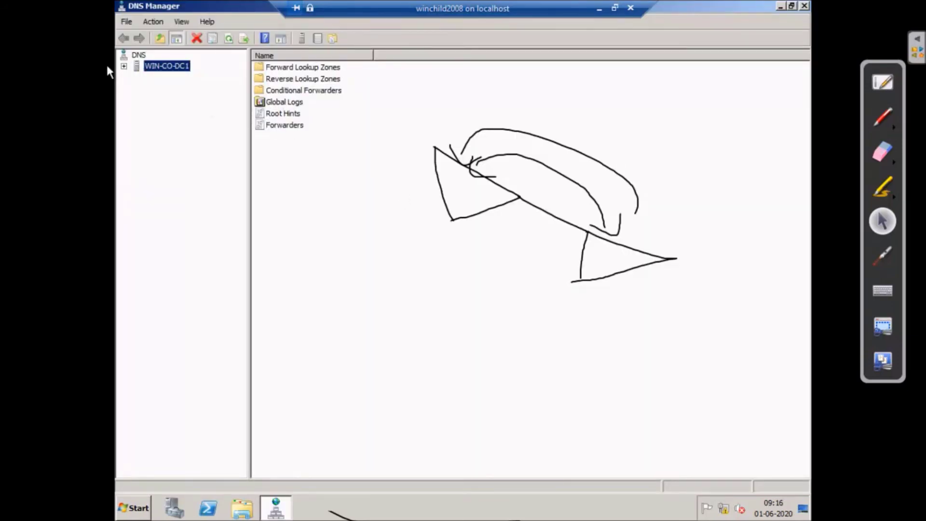
- Select the 192.168.3.5 forwarder in WIN-CO-DC1's Properties Forwarders list, then minimize the winchild2008 session
click(131, 67)
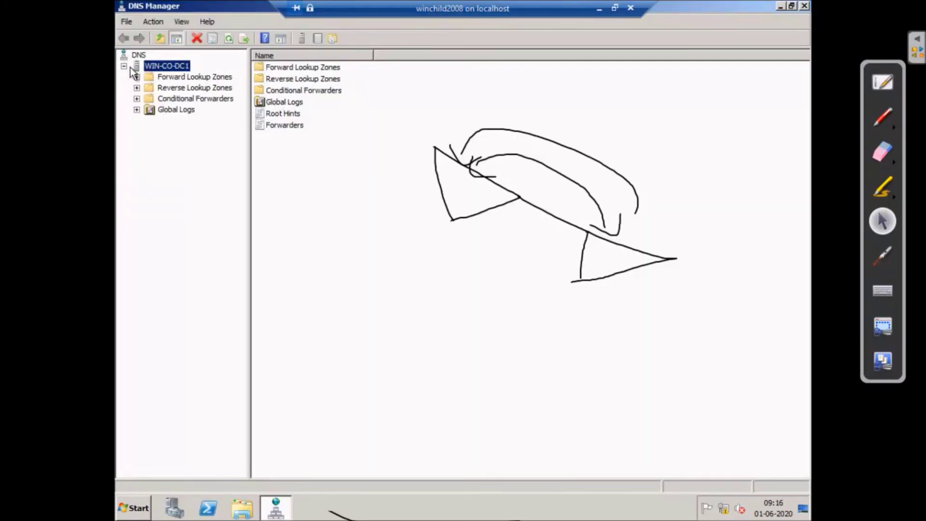
right_click(168, 65)
click(246, 247)
click(436, 127)
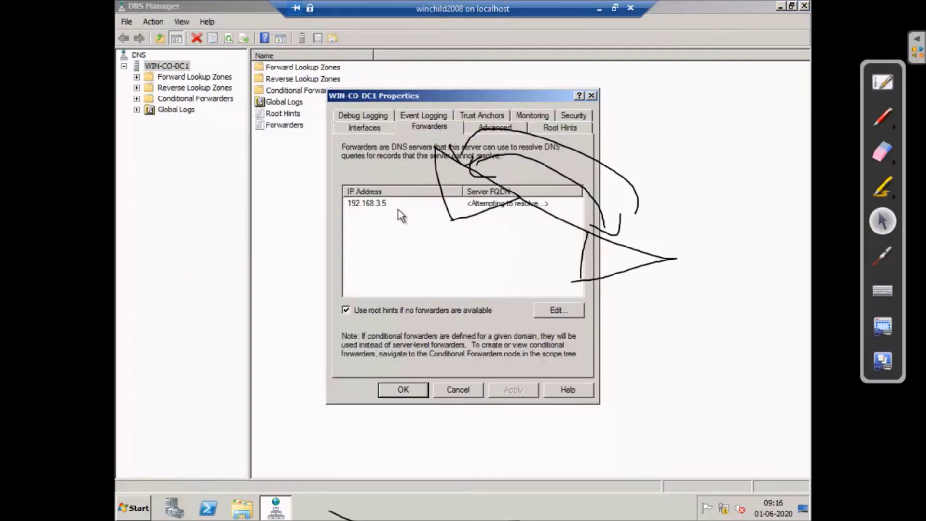
click(374, 204)
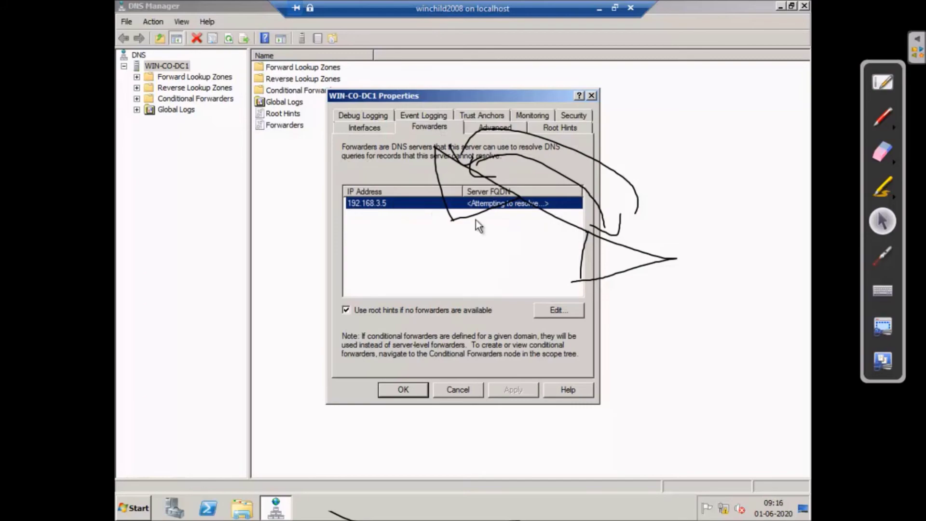
click(598, 11)
mouse_move(581, 509)
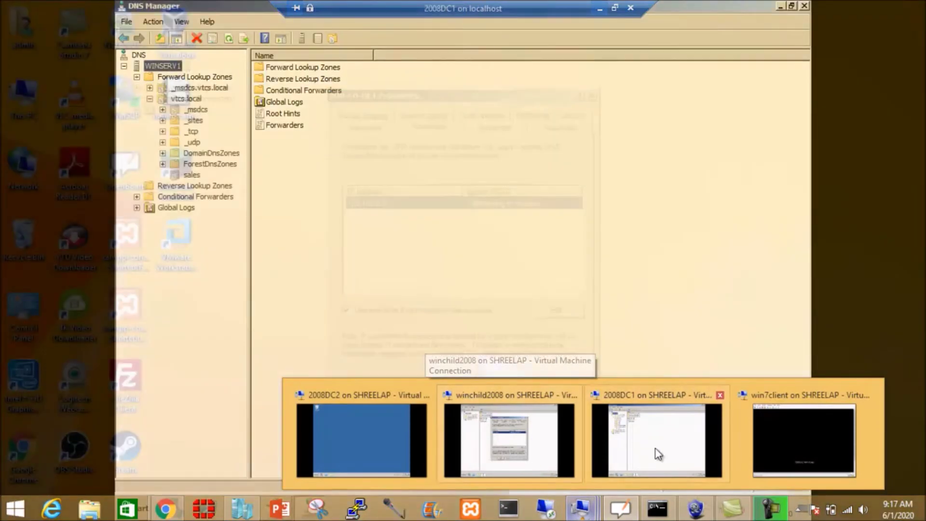
- On 2008DC1, select the sales delegation's name server record win-co-dc1.sales.vtcs.local
click(659, 454)
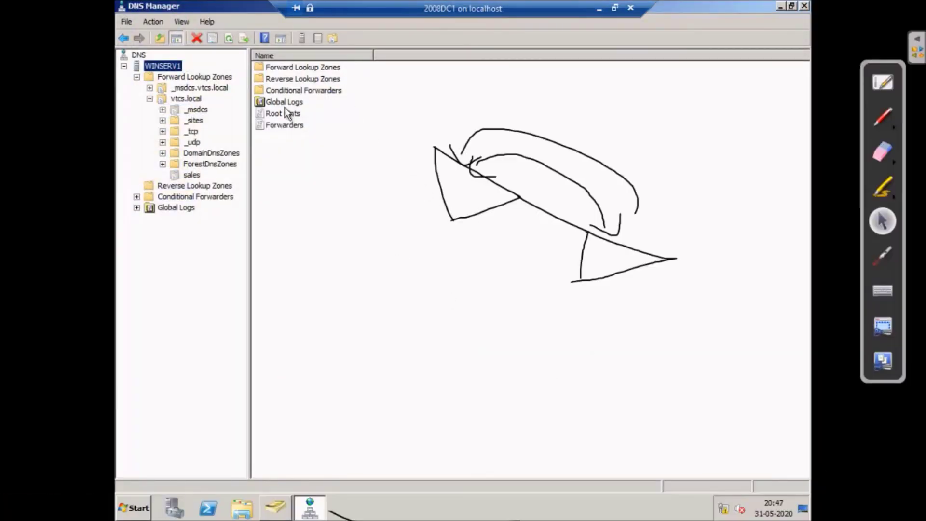
click(196, 175)
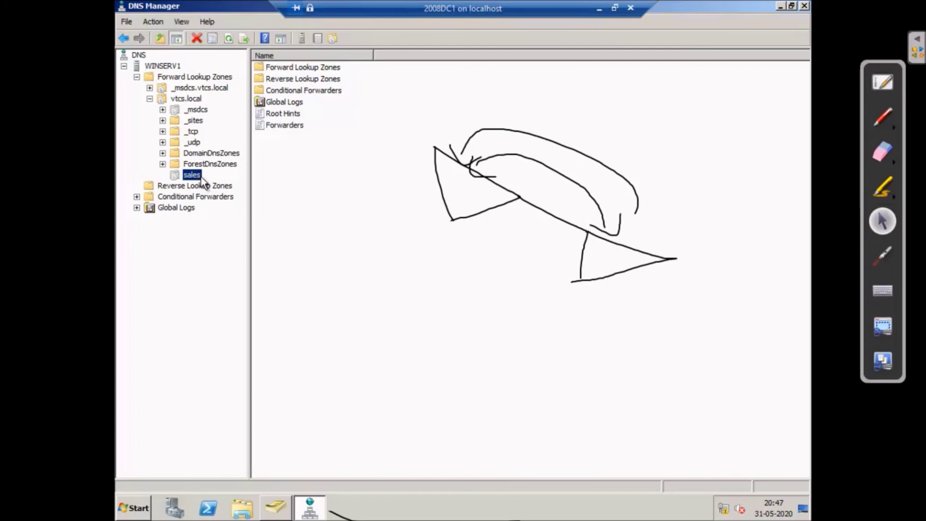
click(335, 69)
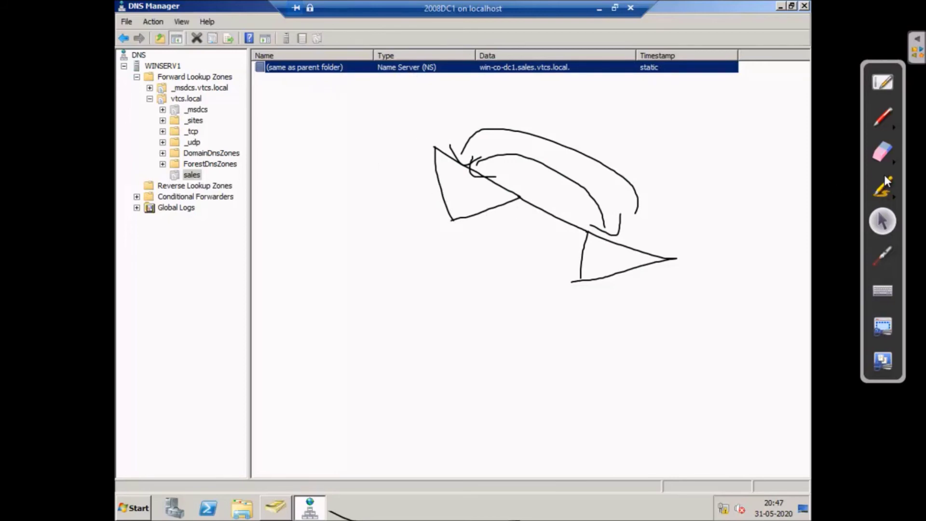
- With the pen tool, sketch curves below the triangle diagram and a second linked triangle
click(883, 117)
mouse_move(426, 188)
mouse_down()
mouse_move(533, 285)
mouse_move(602, 264)
mouse_up()
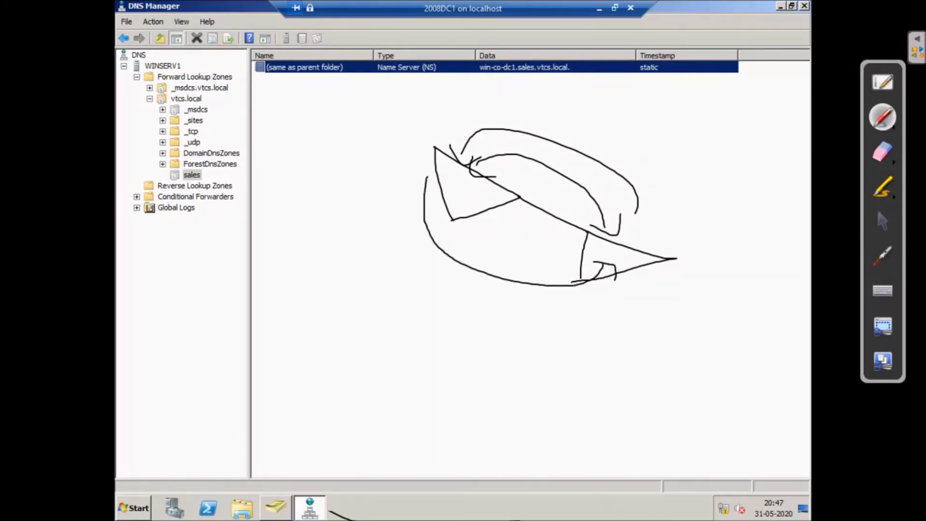
drag(385, 248, 386, 268)
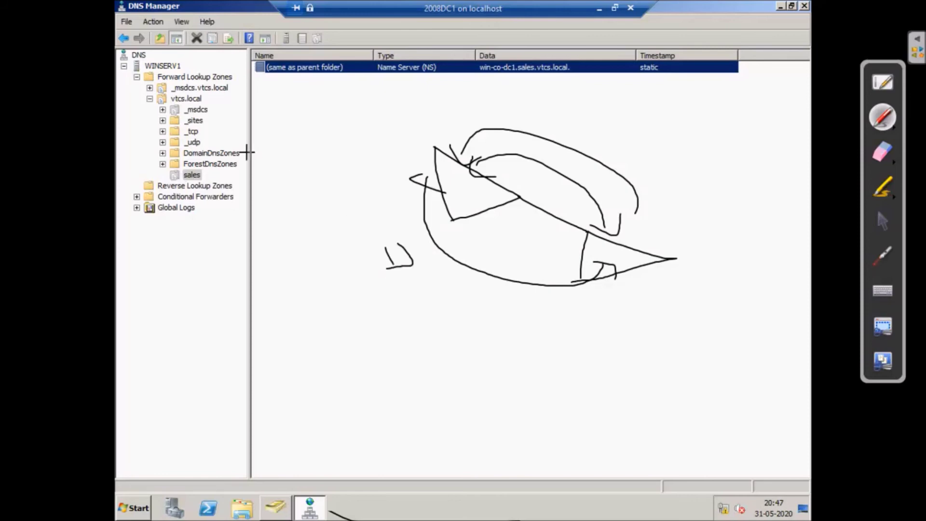
mouse_move(667, 259)
mouse_down()
mouse_move(750, 313)
mouse_move(722, 393)
mouse_up()
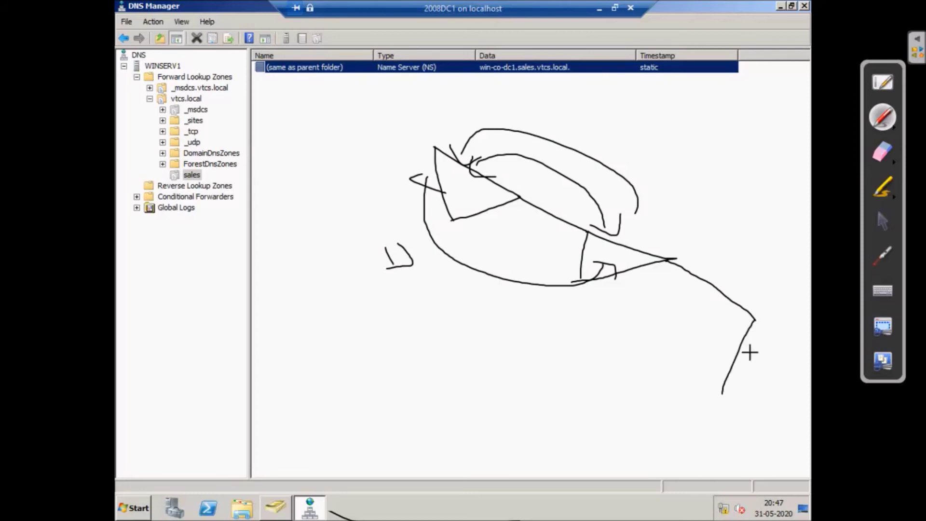
drag(806, 353, 722, 390)
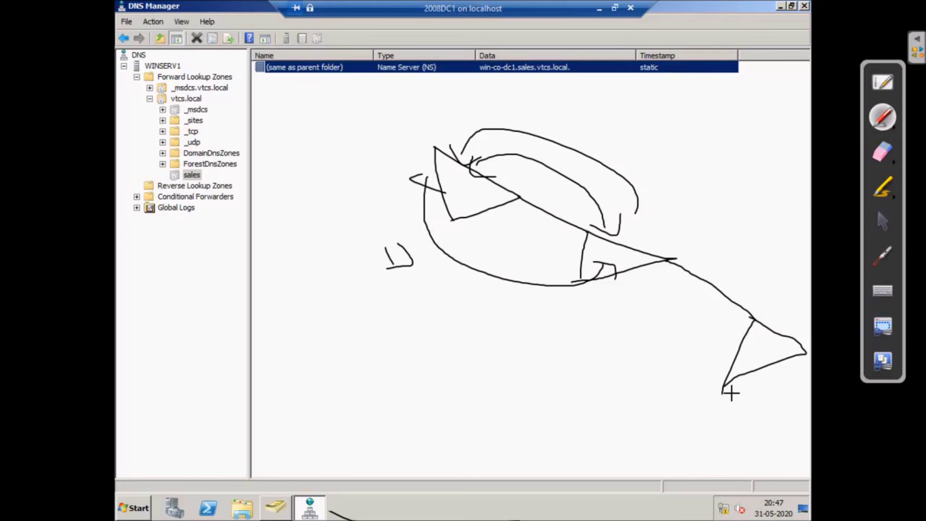
mouse_move(795, 356)
mouse_down()
mouse_move(812, 372)
mouse_move(749, 259)
mouse_move(645, 250)
mouse_move(676, 261)
mouse_up()
- Add a large arc, a loop, and handwritten labels to the freehand sketch
mouse_move(682, 220)
mouse_down()
mouse_move(503, 161)
mouse_move(546, 176)
mouse_up()
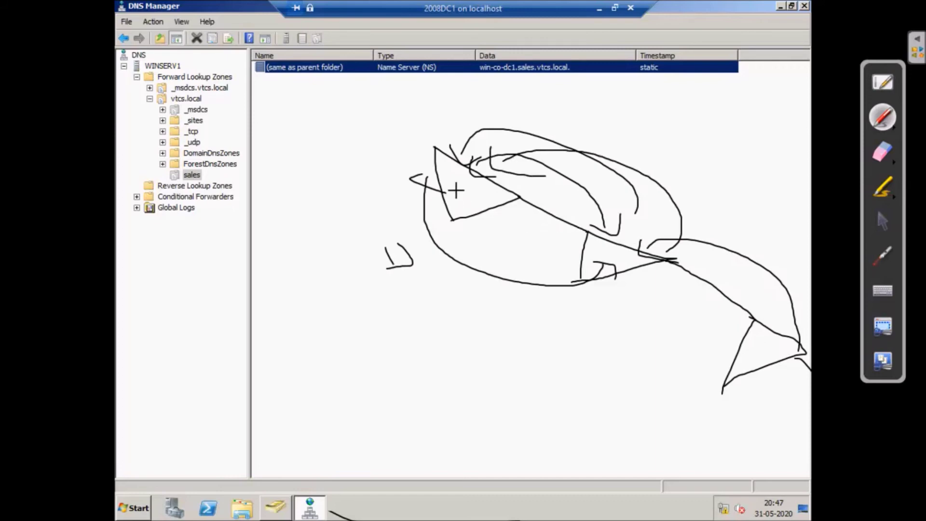
mouse_move(412, 261)
mouse_down()
mouse_move(592, 291)
mouse_move(667, 421)
mouse_move(758, 404)
mouse_move(755, 419)
mouse_move(555, 469)
mouse_move(356, 275)
mouse_move(362, 250)
mouse_move(383, 292)
mouse_up()
mouse_move(307, 110)
mouse_down()
mouse_move(326, 147)
mouse_move(361, 114)
mouse_move(423, 124)
mouse_up()
drag(475, 114, 509, 122)
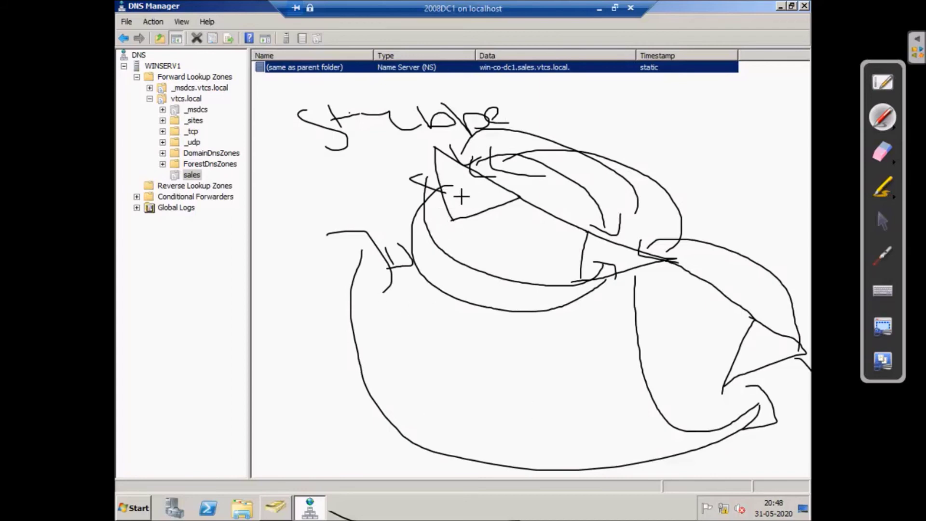
mouse_move(439, 196)
mouse_down()
mouse_move(466, 315)
mouse_move(641, 270)
mouse_move(419, 181)
mouse_up()
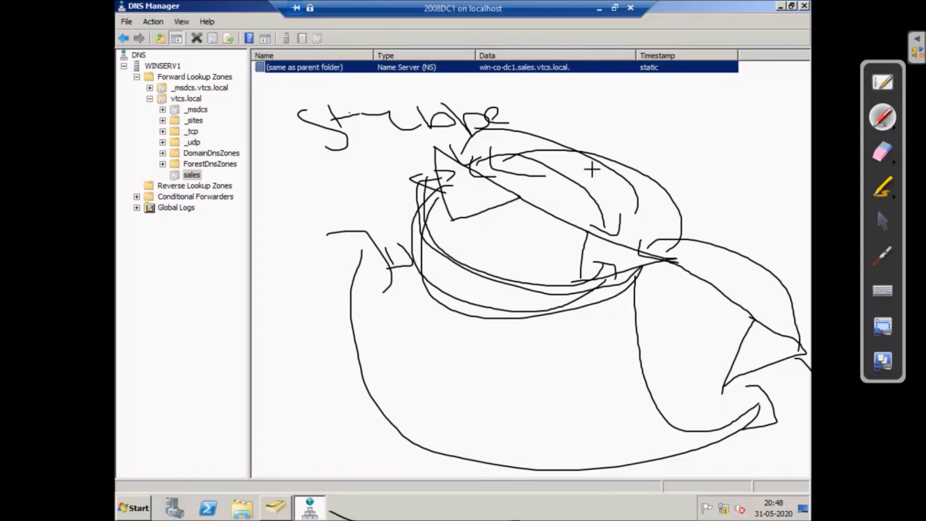
mouse_move(657, 115)
mouse_down()
mouse_move(677, 152)
mouse_move(677, 112)
mouse_up()
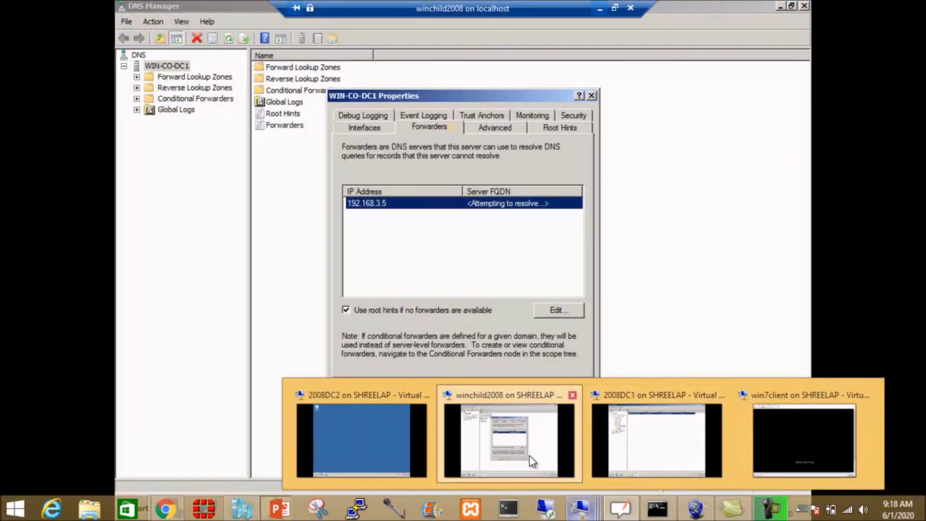
- On the child domain controller, close the DNS server properties and DNS Manager
click(530, 456)
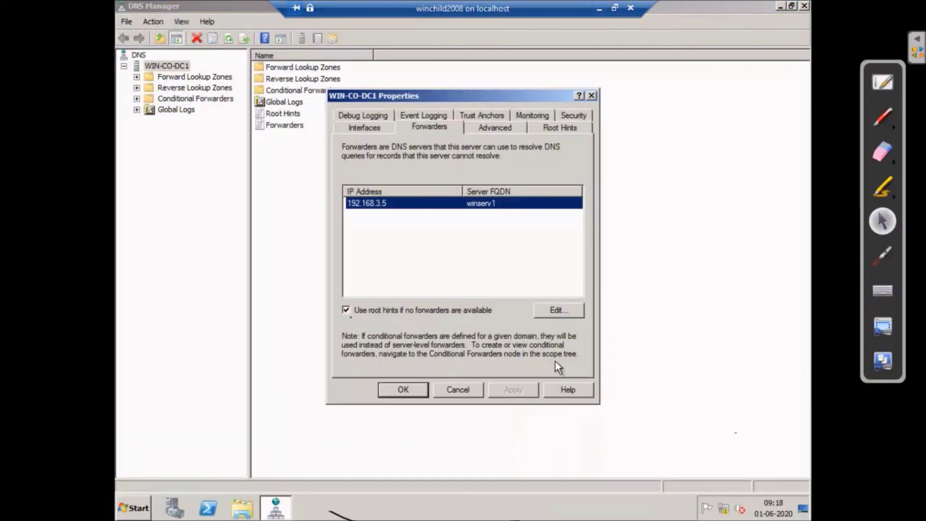
click(415, 390)
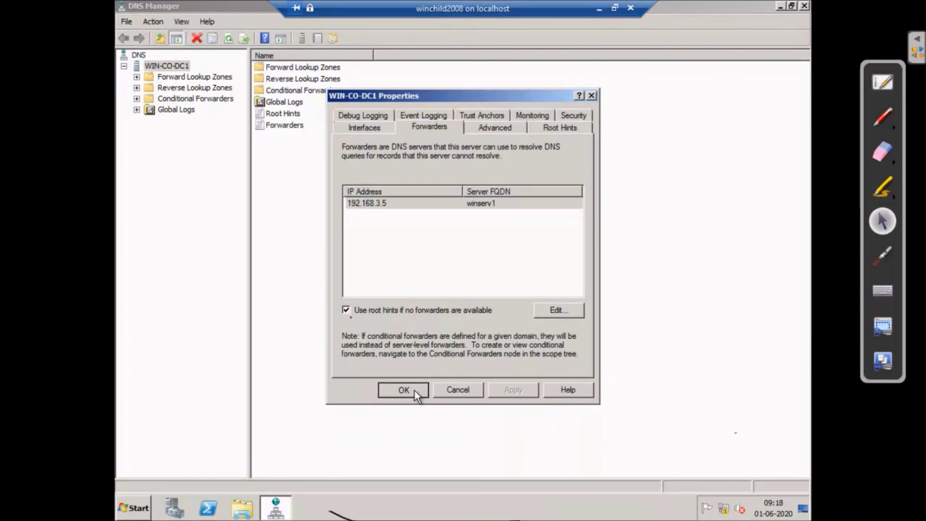
click(804, 5)
- Launch Active Directory Users and Computers from Administrative Tools
click(131, 508)
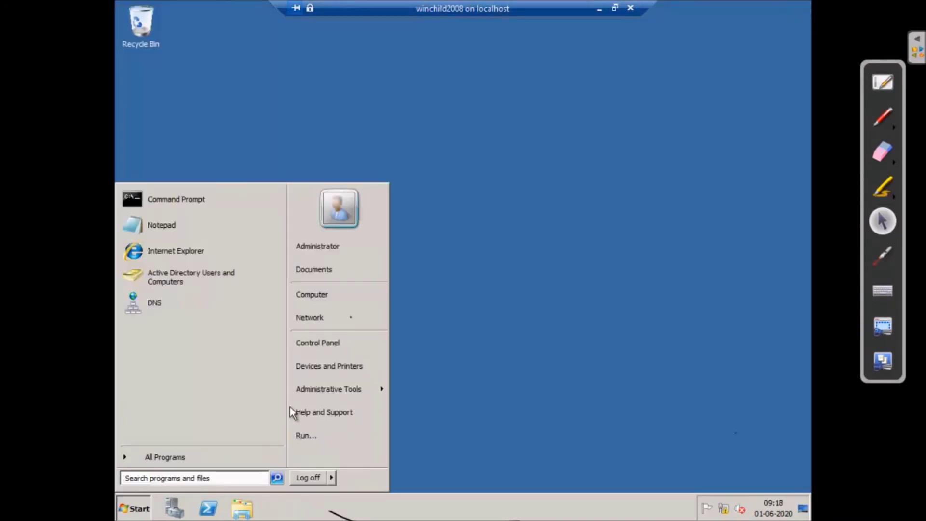
mouse_move(350, 395)
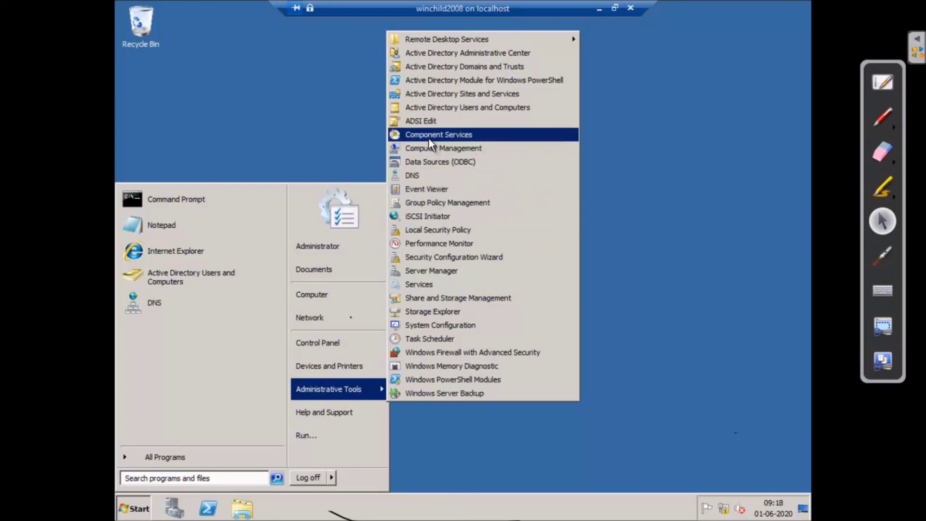
click(446, 106)
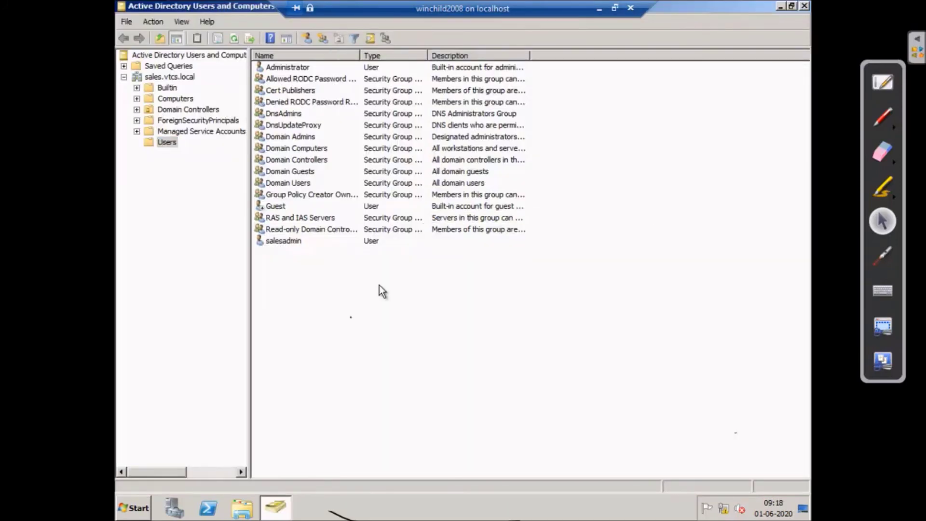
- Start a new user in the Users container, entering name and logon name sauser1
right_click(379, 285)
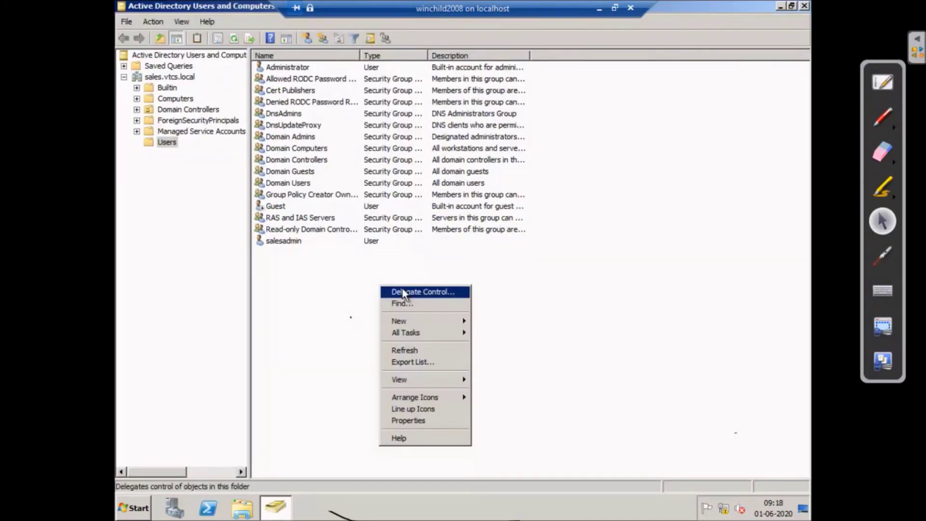
mouse_move(413, 322)
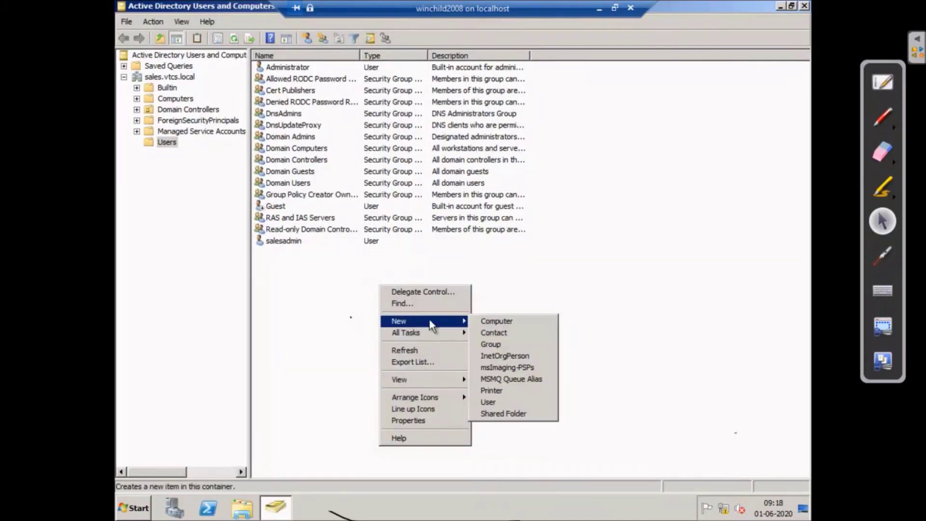
click(496, 404)
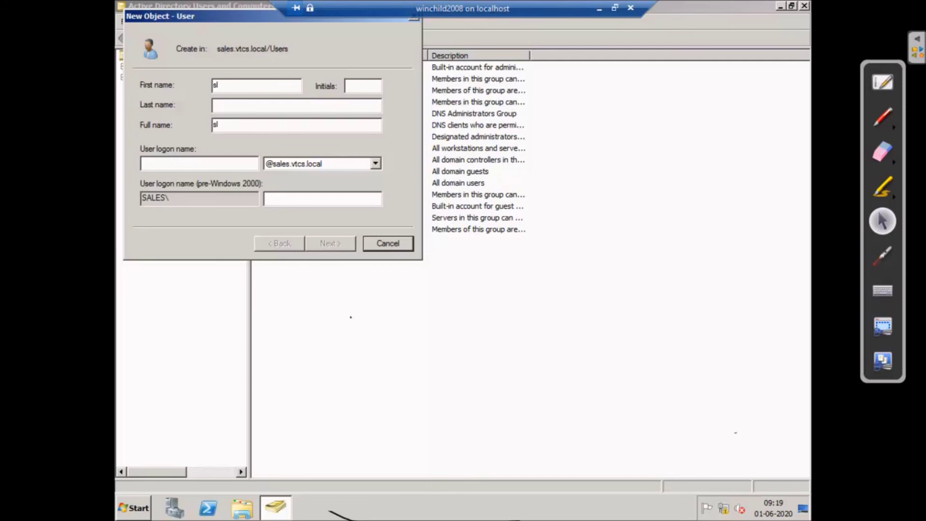
text(sauser1)
click(239, 163)
text(sauser)
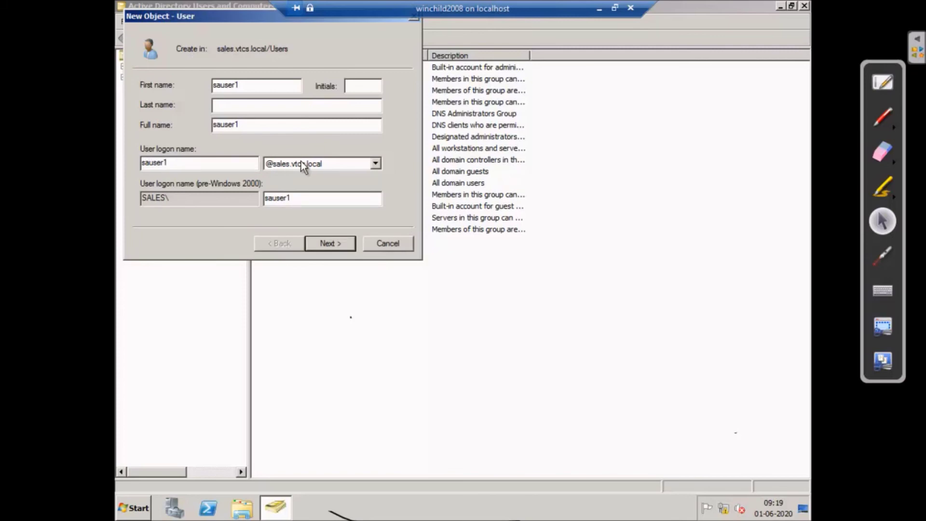
click(330, 243)
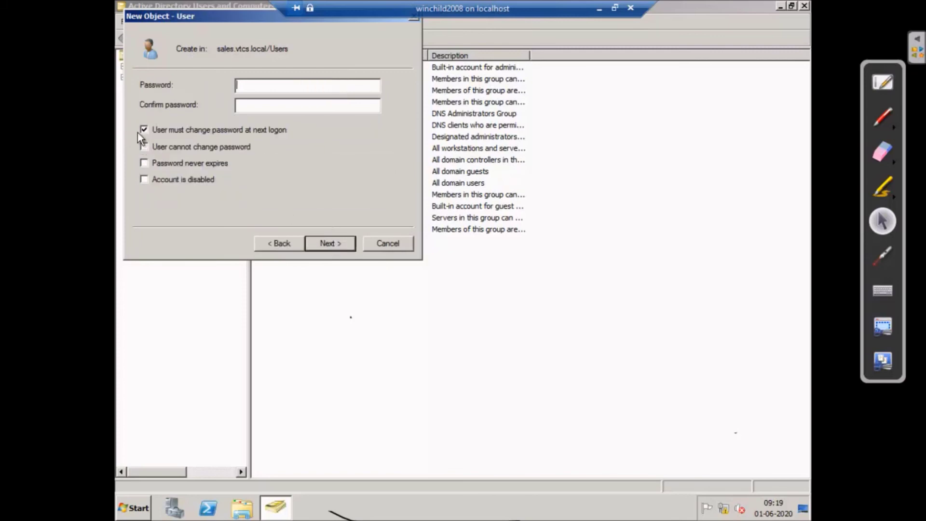
- Give sauser1 a password that cannot be changed and never expires, finish, and close the console
click(144, 146)
click(143, 163)
click(256, 84)
text(Pa$$w0rd1Pa$$w0rd)
click(327, 245)
click(330, 243)
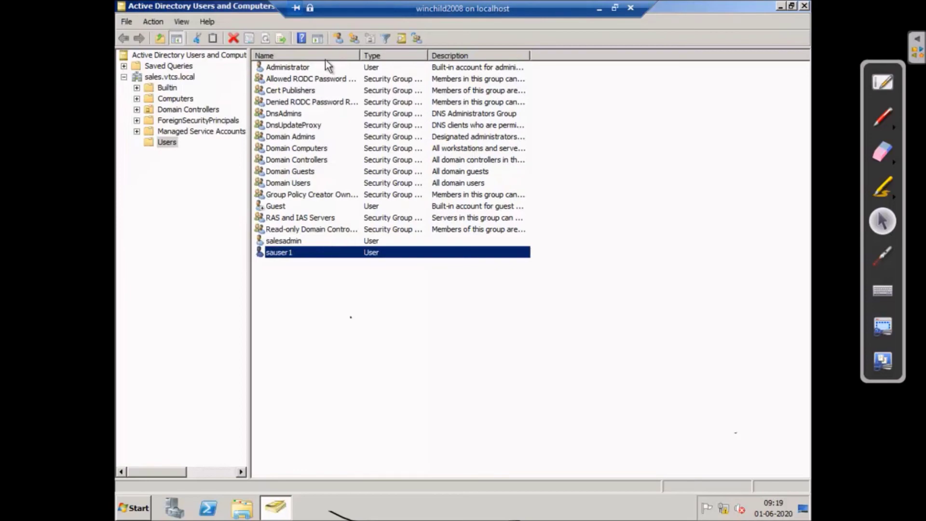
click(804, 6)
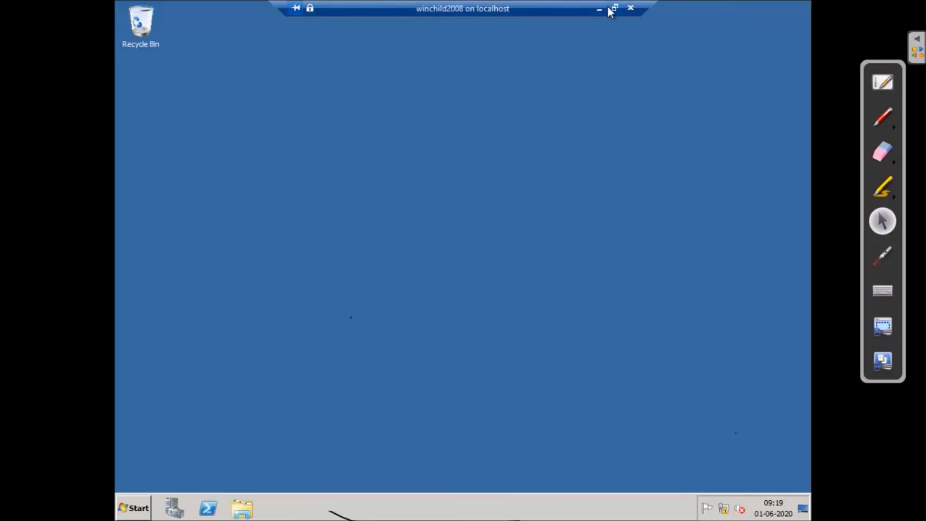
- Connect to the win7client VM in full screen and send Ctrl+Alt+Del to reach the logon
click(599, 10)
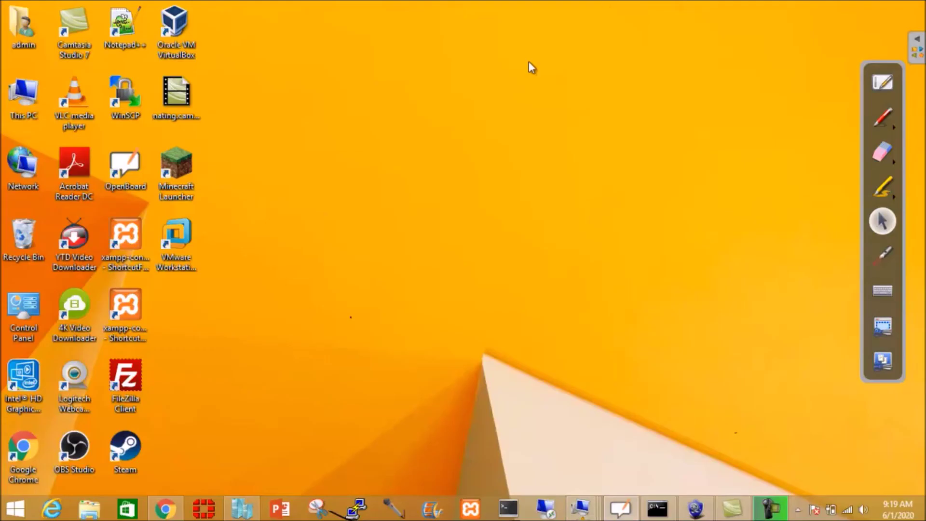
click(241, 509)
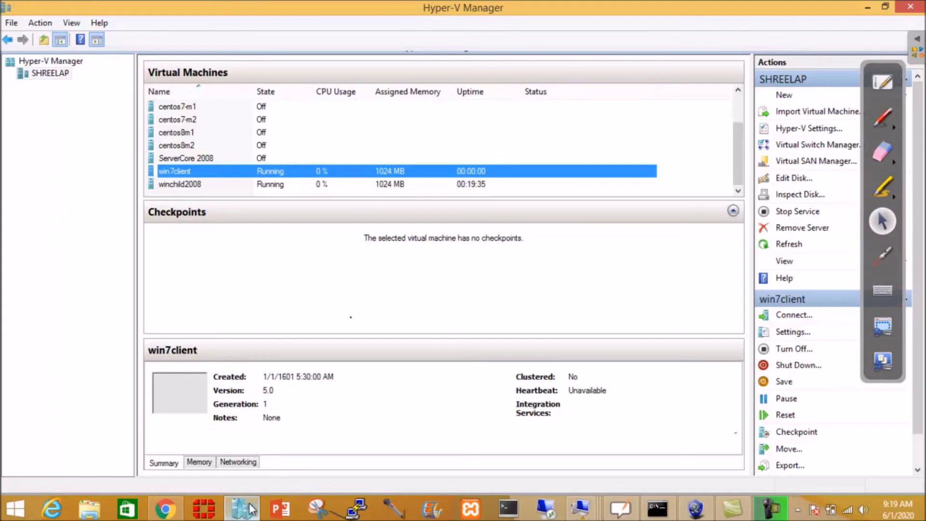
right_click(204, 170)
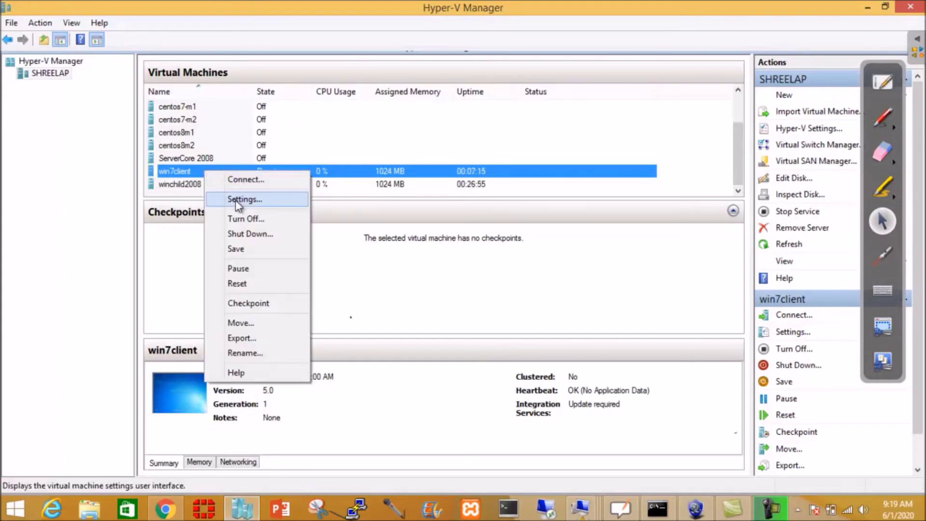
click(240, 180)
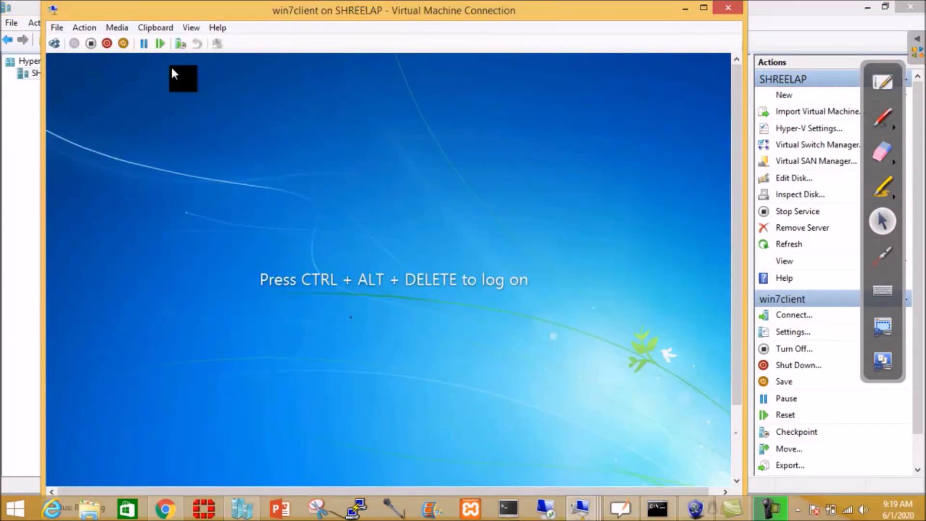
click(57, 43)
click(192, 27)
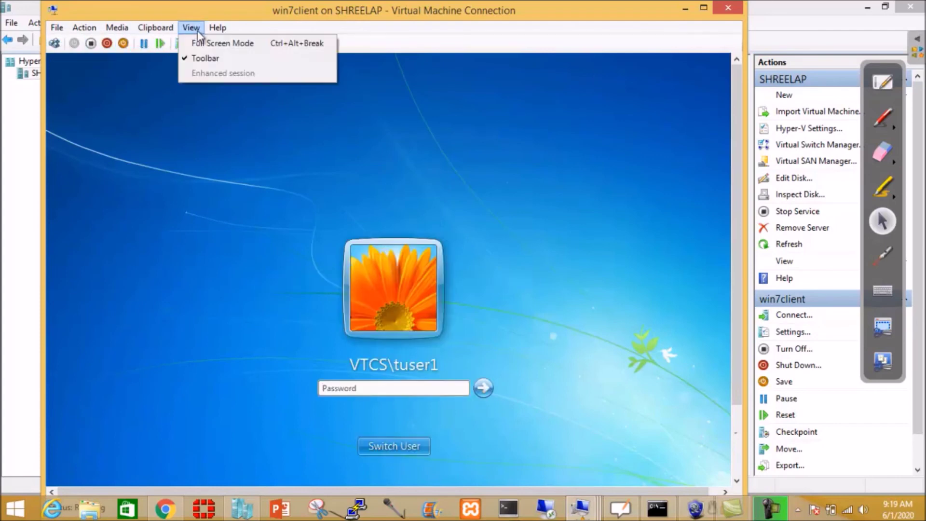
click(205, 40)
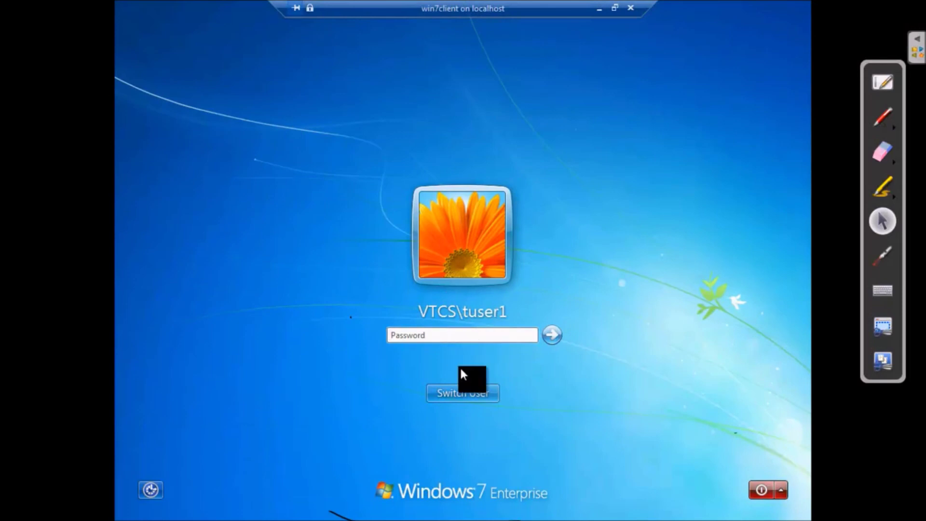
click(477, 393)
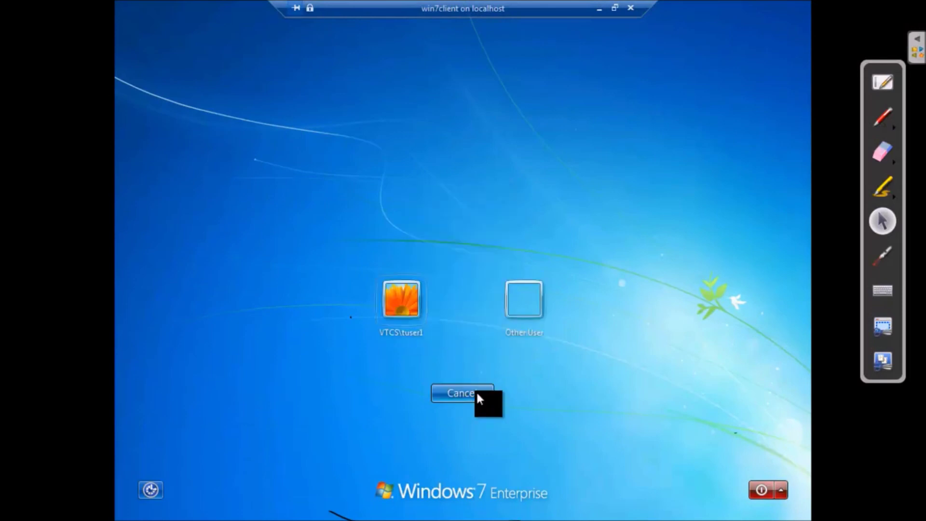
click(525, 304)
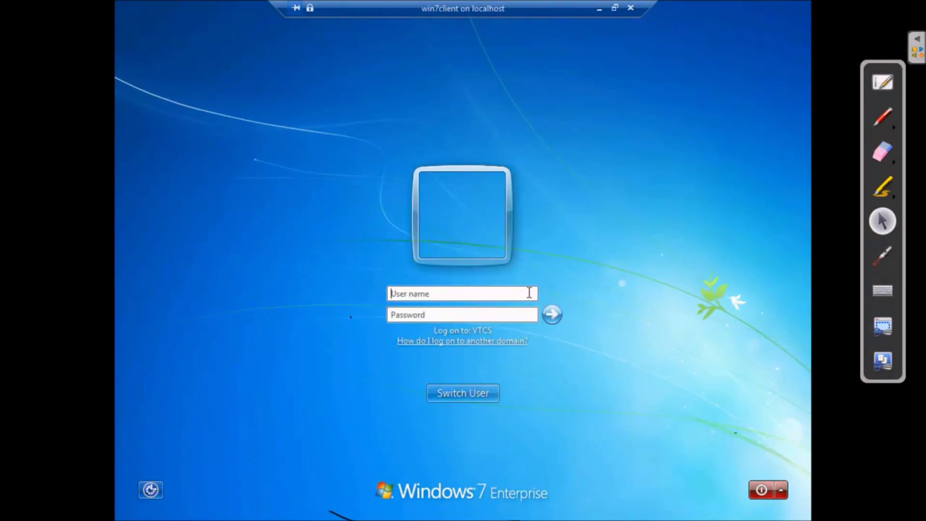
text(sauser1@s)
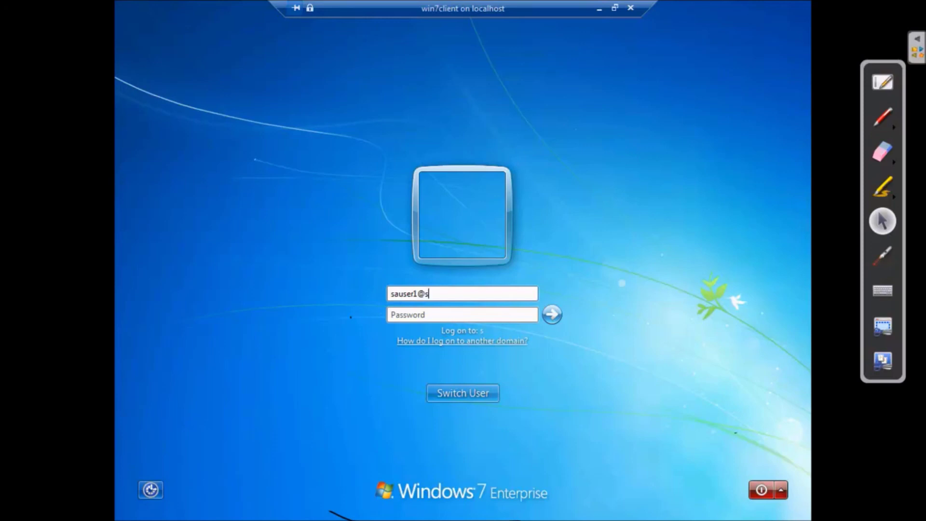
text(ales.vtcs.local)
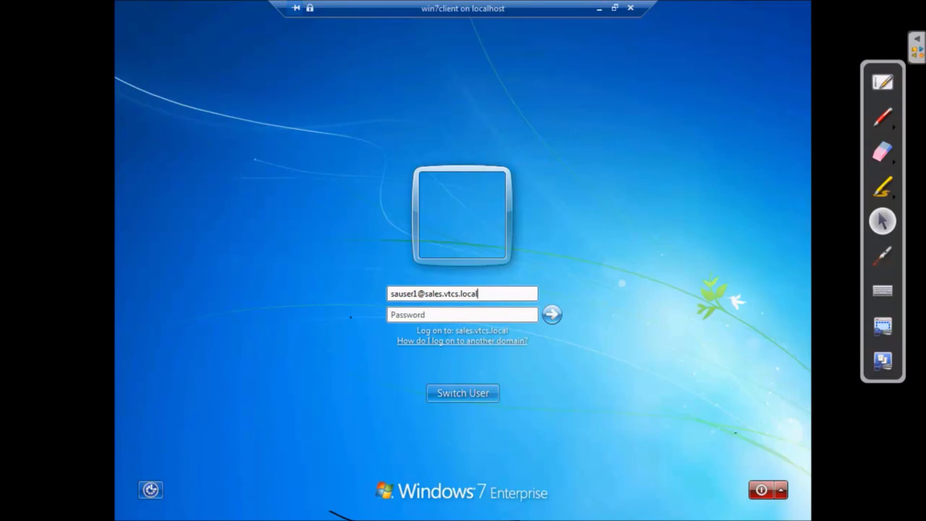
key(Tab)
text(Pa)
text($$w0rd1)
click(553, 313)
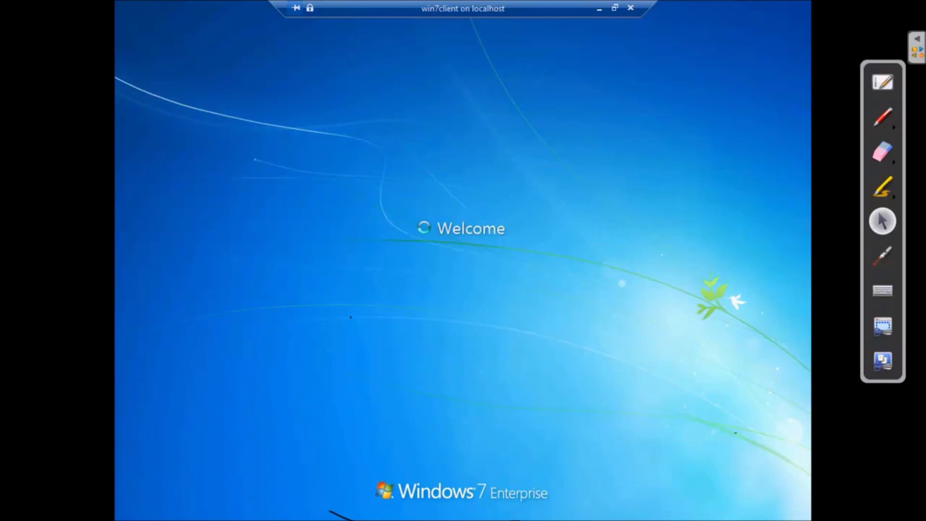
click(597, 9)
click(579, 509)
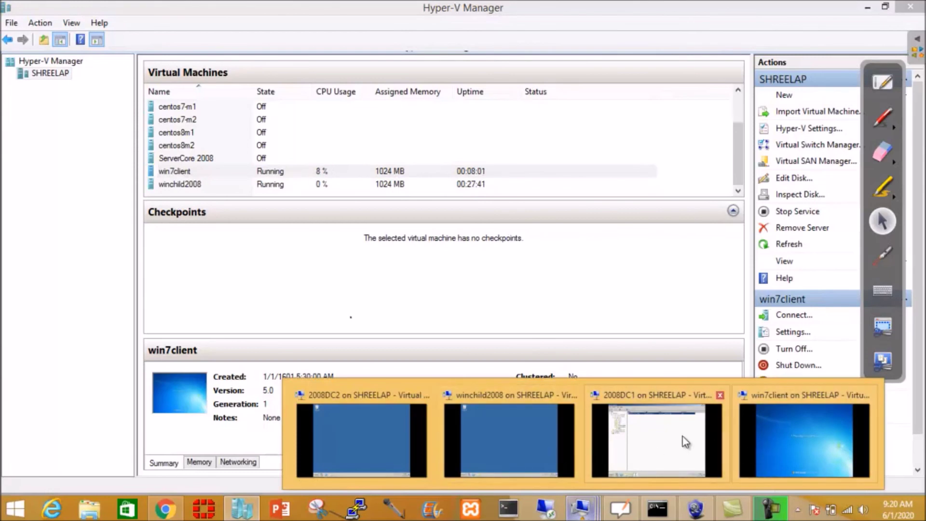
- On winchild2008, open Active Directory Users and Computers, then minimize the session back to the host
mouse_move(643, 433)
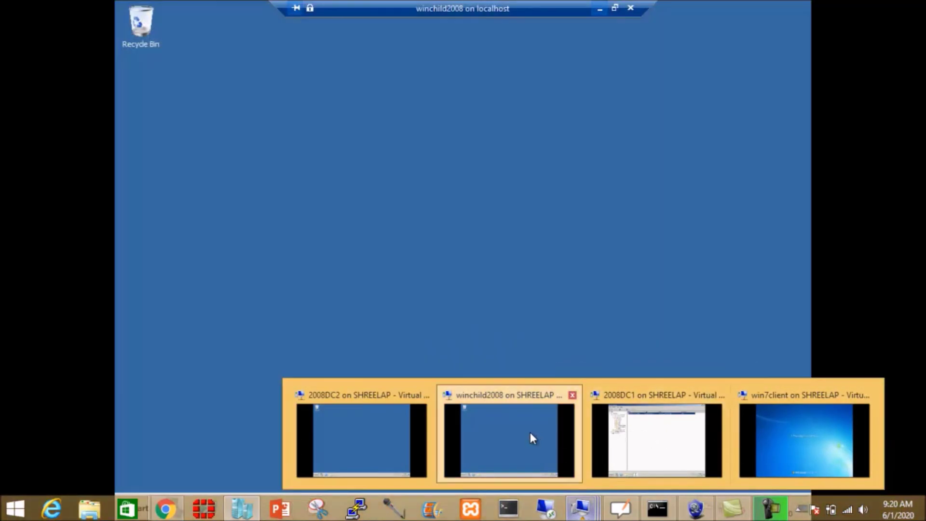
click(529, 437)
click(136, 509)
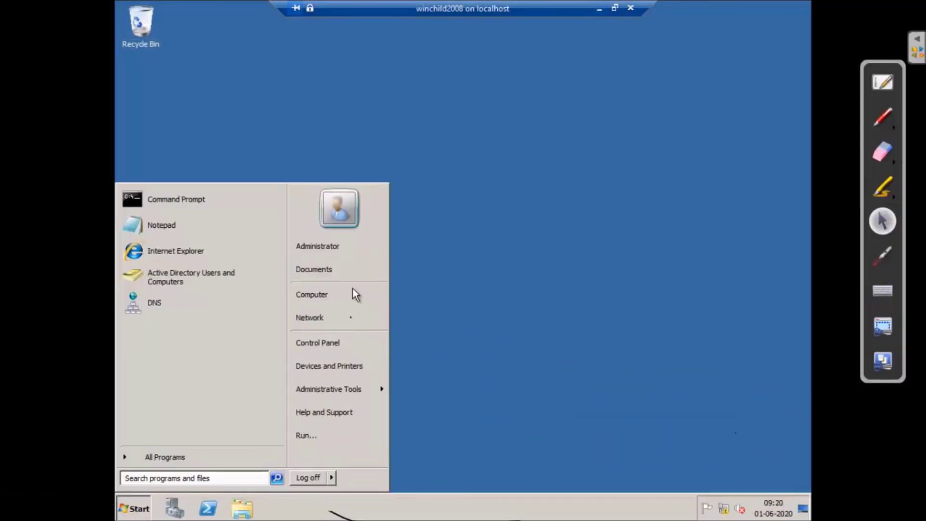
mouse_move(366, 391)
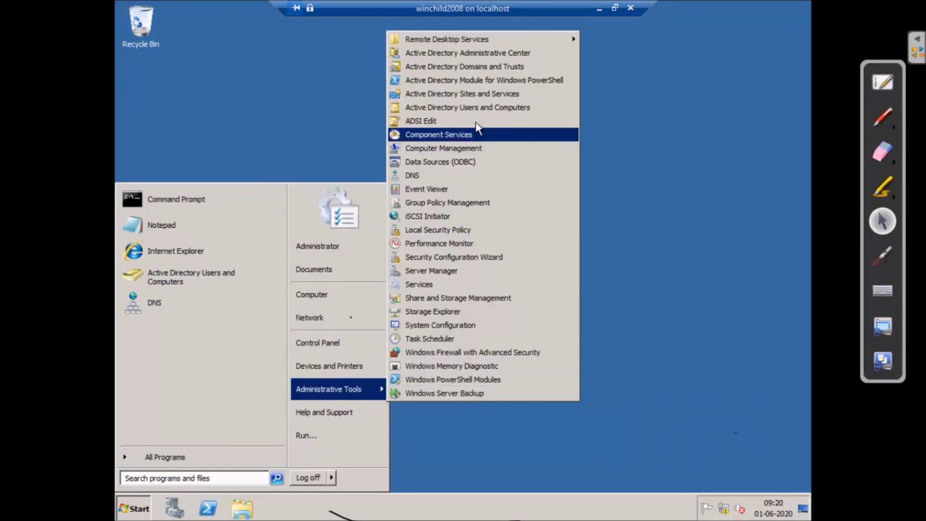
click(465, 110)
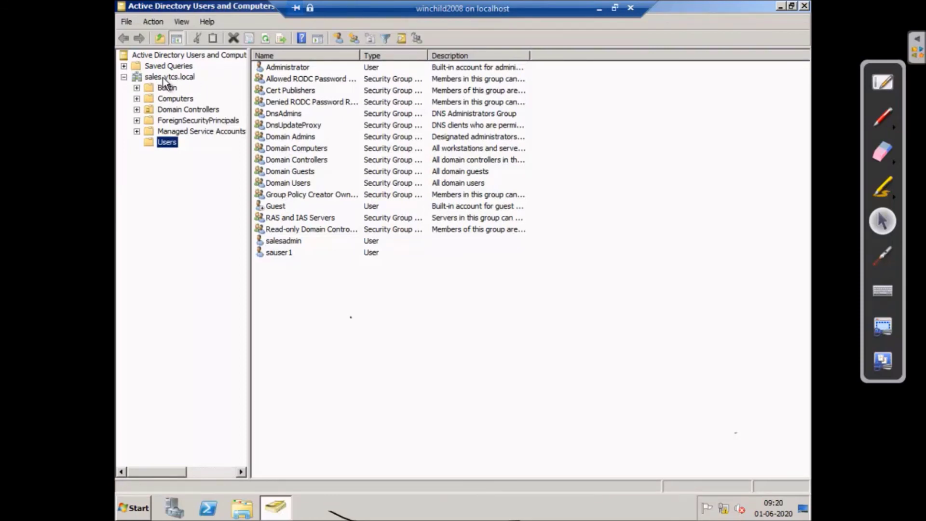
click(599, 8)
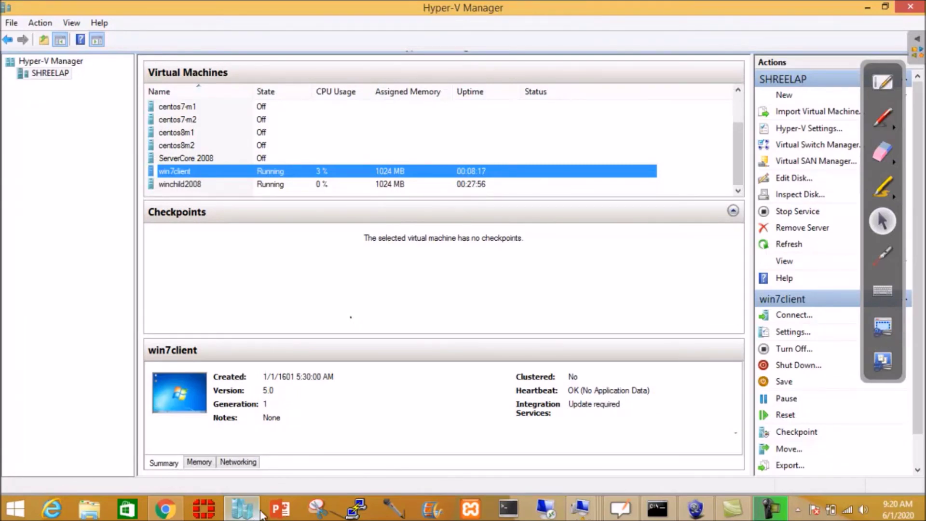
click(590, 506)
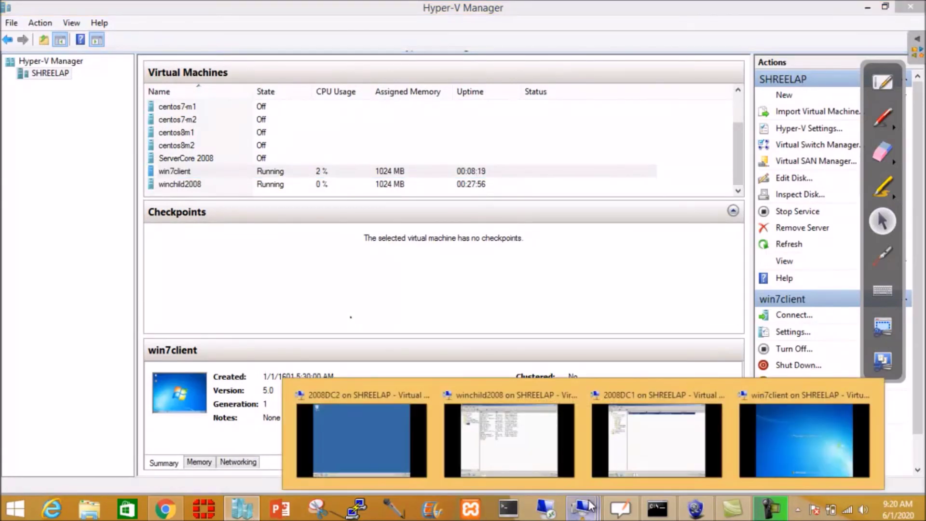
- On win7client, view Computer's system properties to confirm vtcs.local domain membership, then minimize the session
click(777, 447)
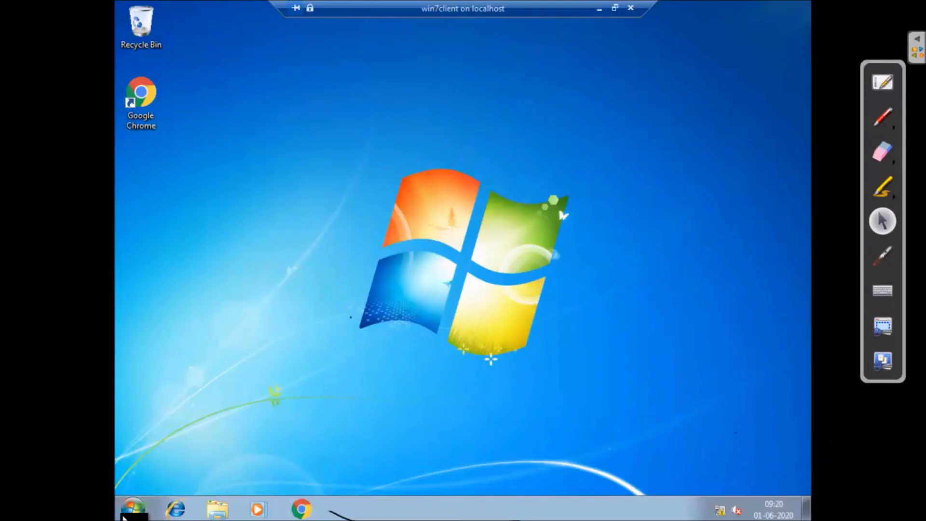
click(124, 515)
right_click(336, 334)
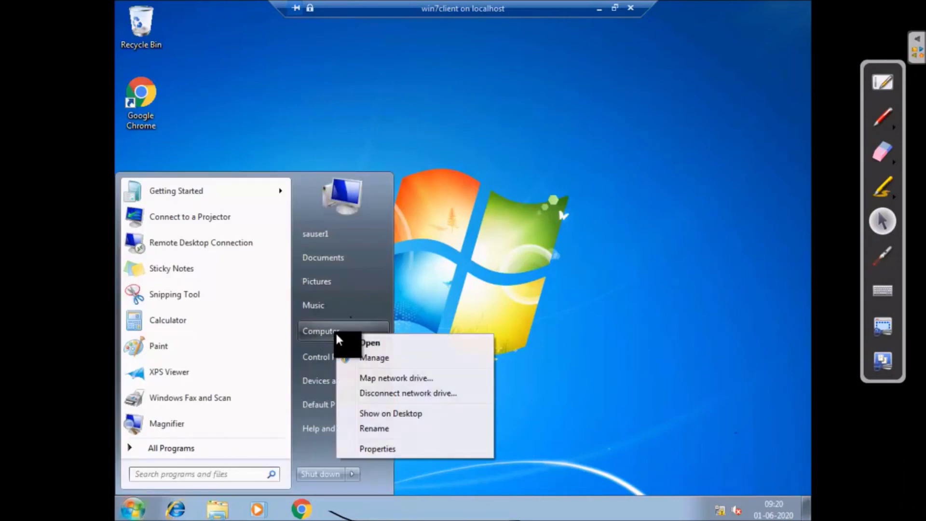
click(384, 448)
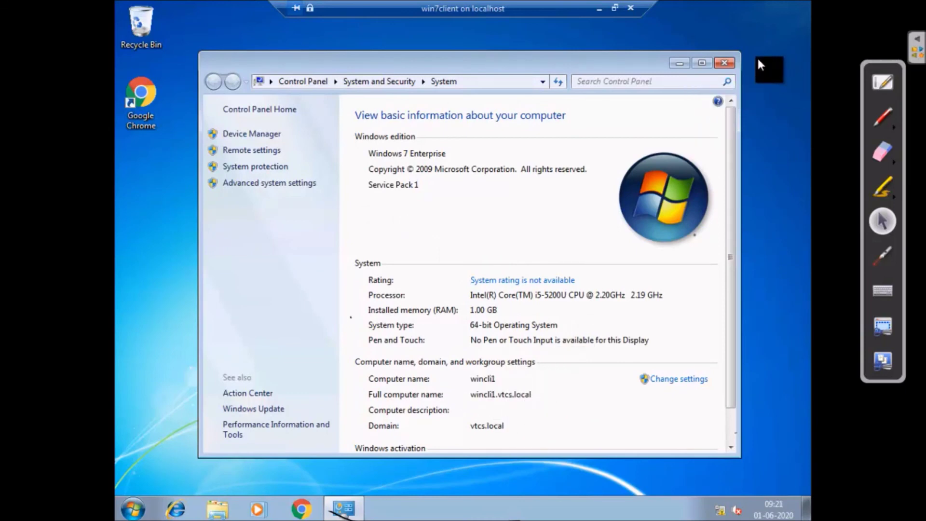
click(722, 63)
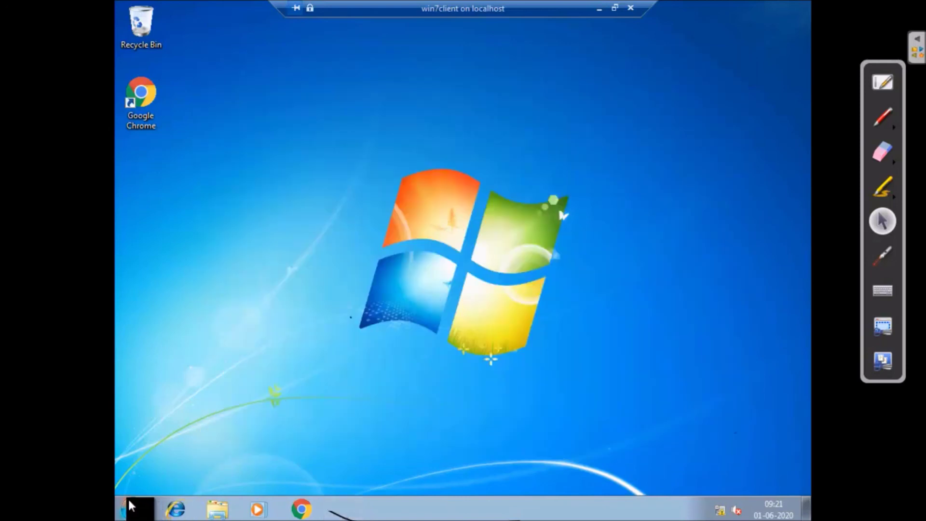
click(132, 507)
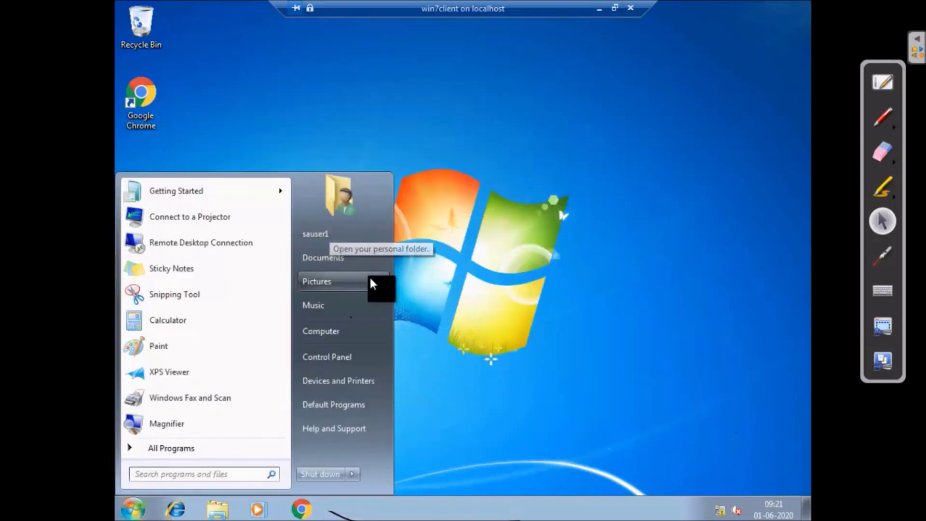
click(600, 9)
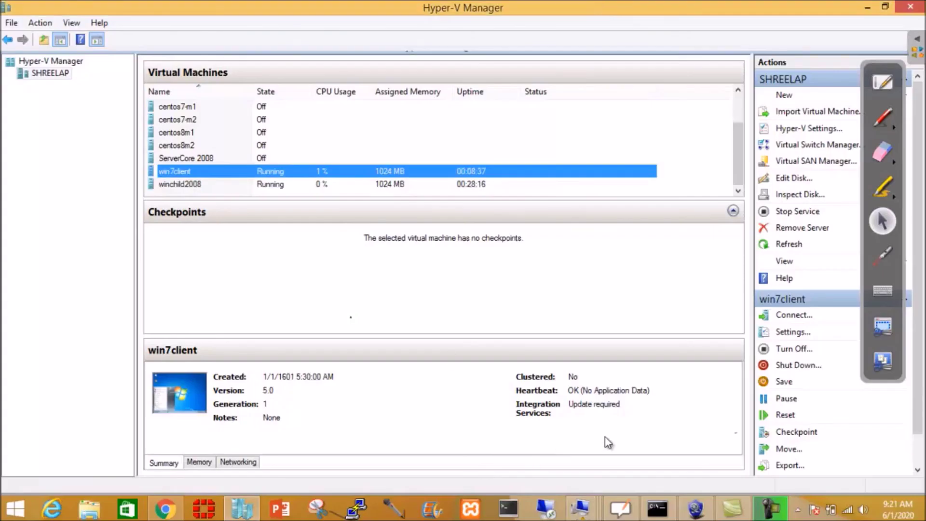
click(573, 513)
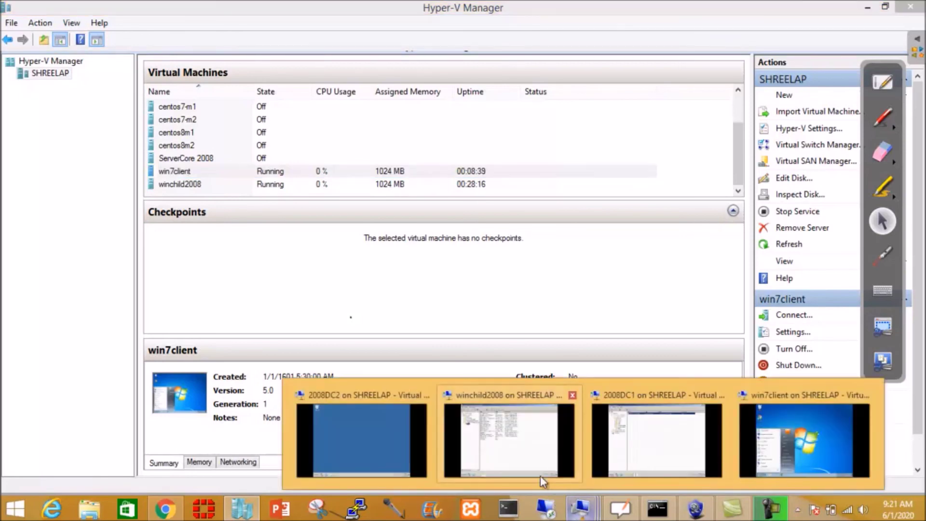
mouse_move(518, 461)
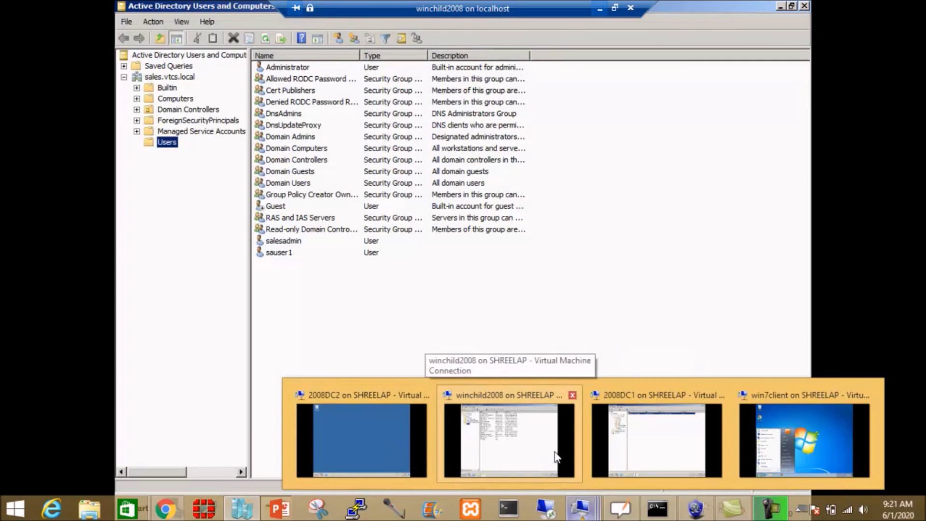
- On 2008DC1, close DNS Manager and ADUC, then create a New folder on Local Disk (C:)
click(663, 450)
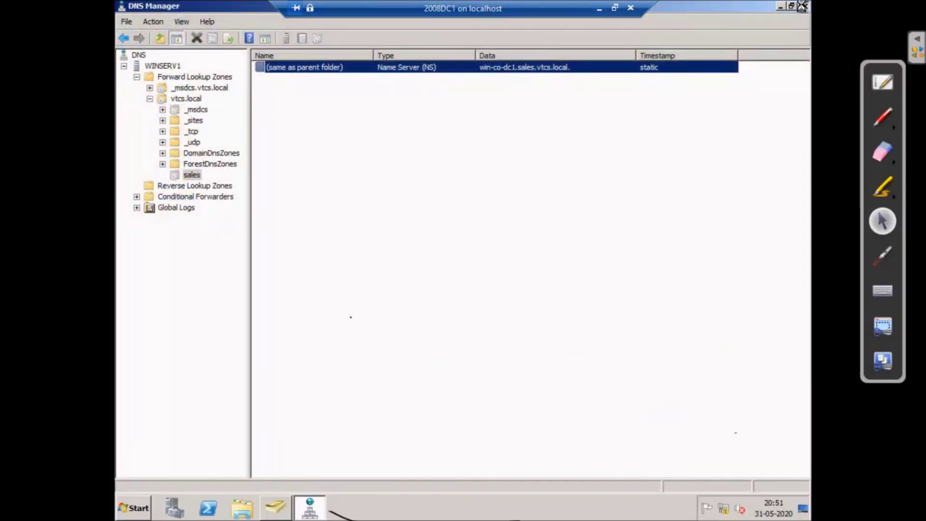
click(804, 6)
click(804, 6)
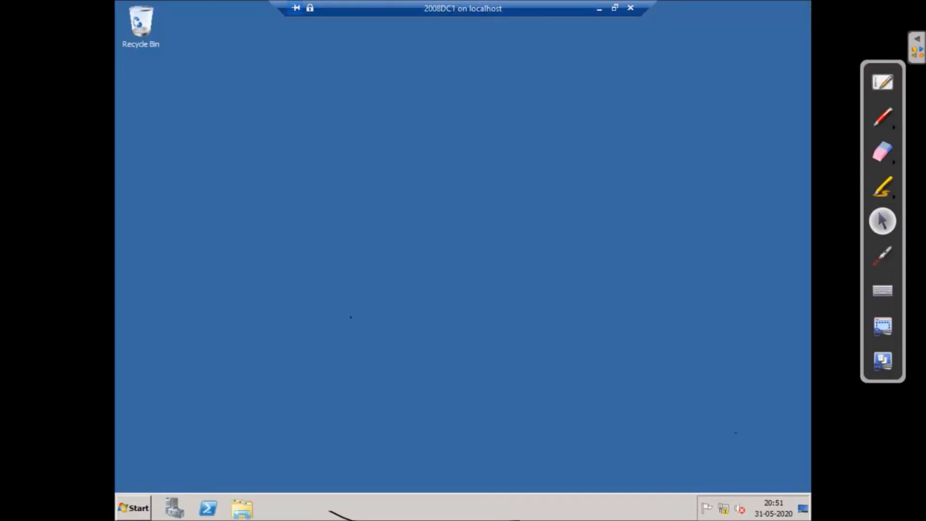
click(134, 507)
click(330, 292)
double_click(378, 145)
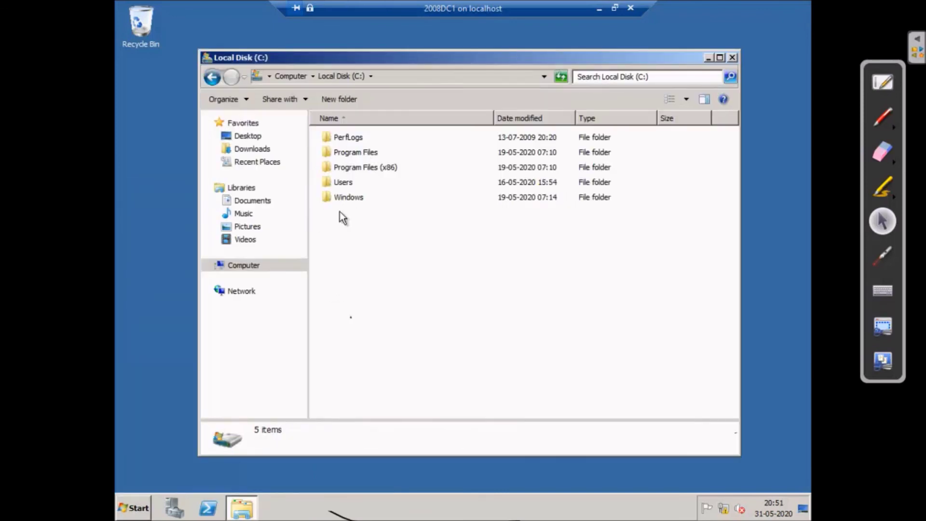
right_click(360, 245)
mouse_move(408, 356)
click(480, 351)
- Share New folder on the network, accepting the default advanced sharing permissions
right_click(389, 212)
click(433, 375)
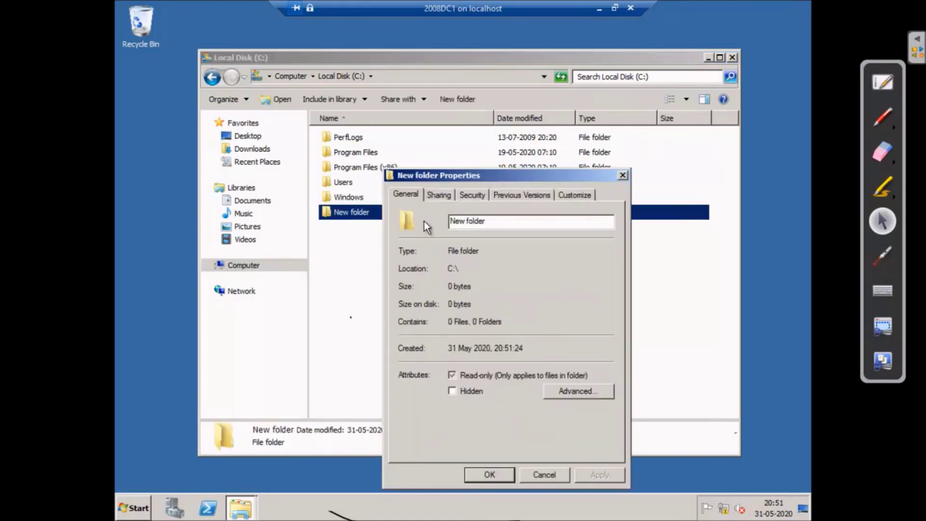
click(438, 195)
click(428, 286)
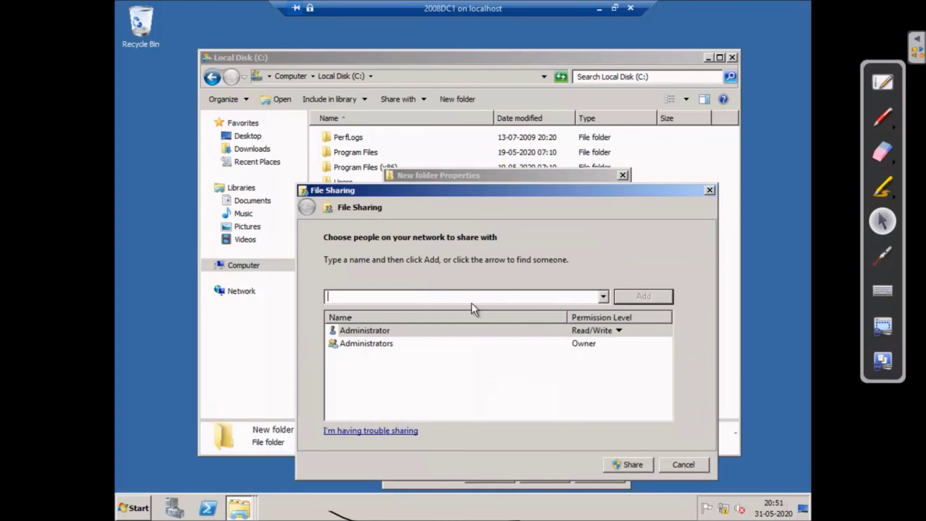
click(631, 464)
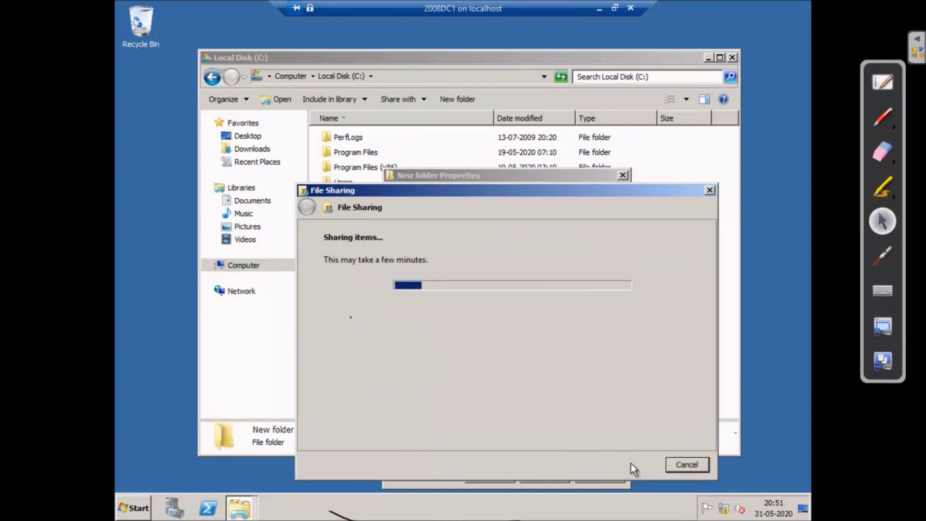
click(690, 464)
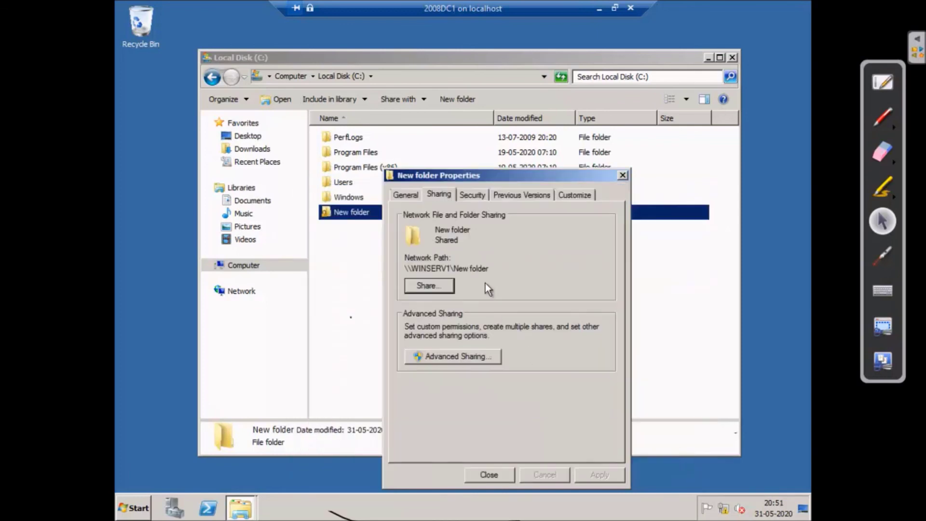
click(456, 355)
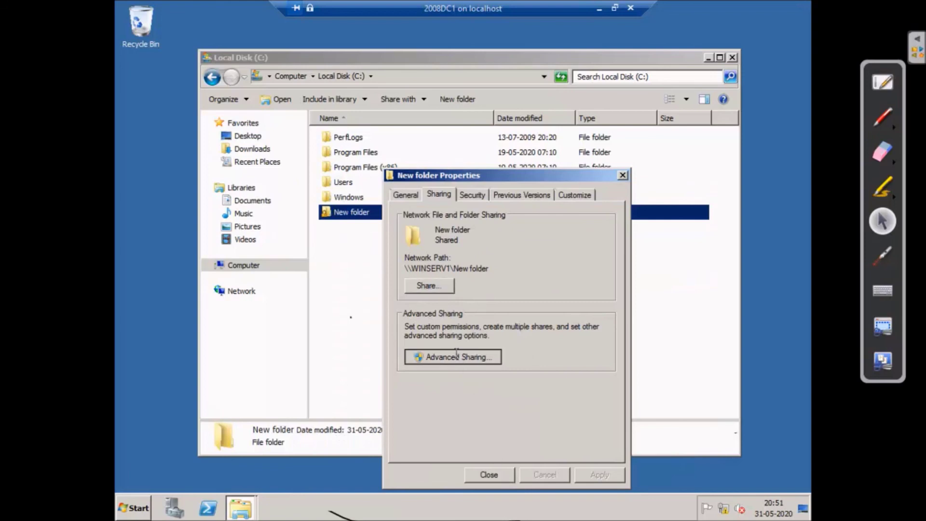
click(431, 373)
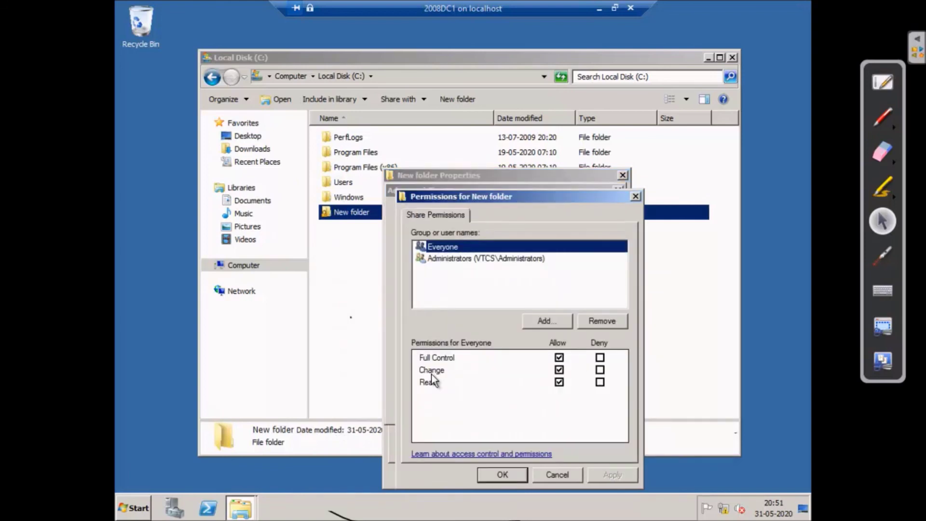
click(516, 470)
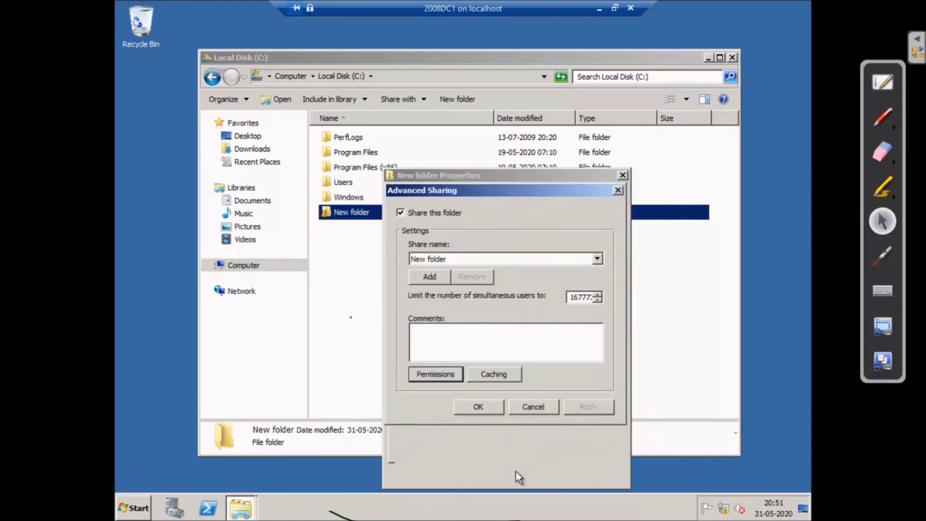
click(483, 406)
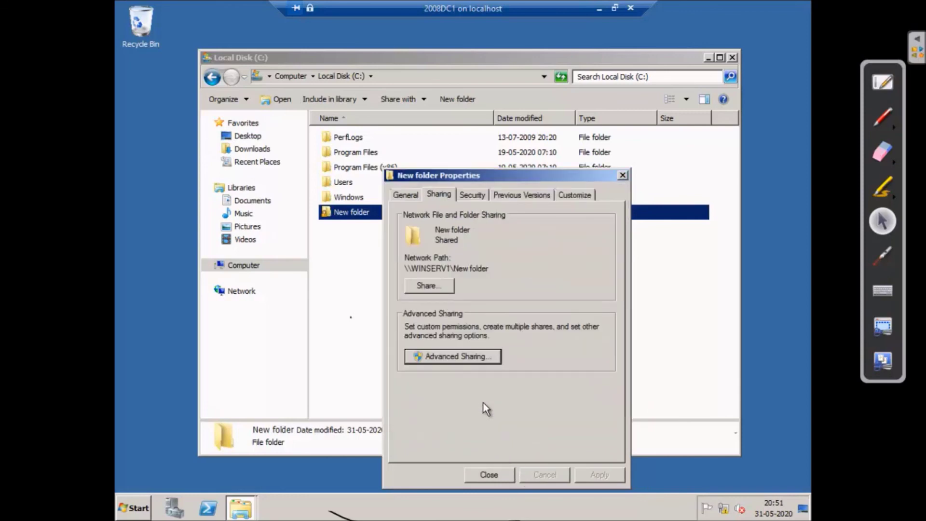
click(489, 475)
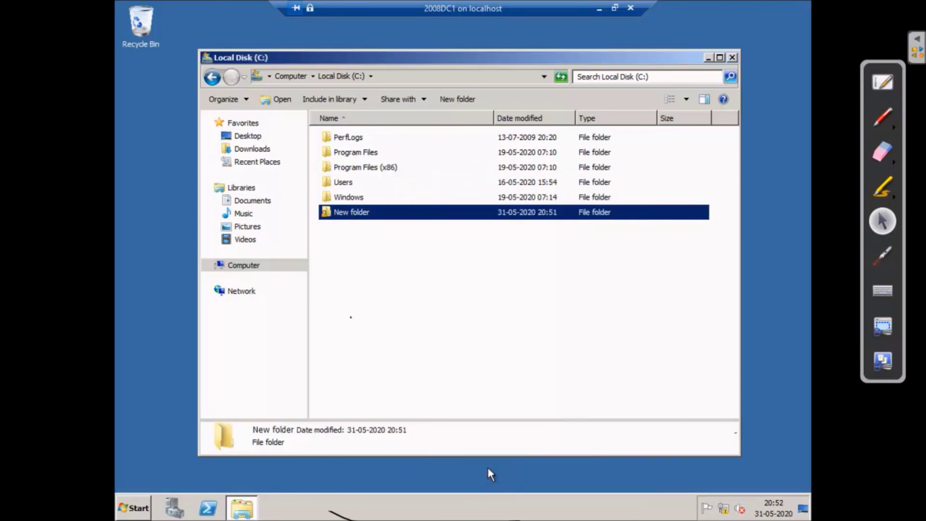
- From New folder's Security permissions, begin adding a user and bring up the Locations picker
right_click(349, 212)
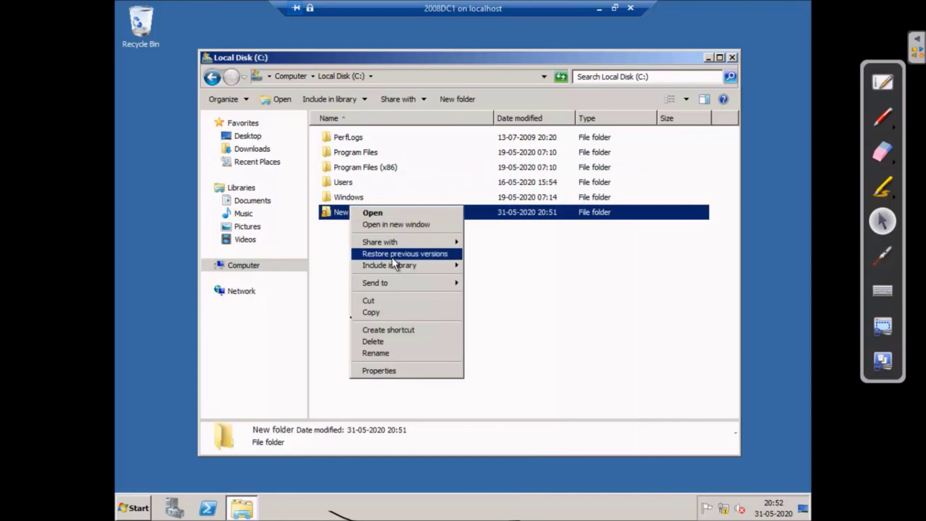
click(413, 370)
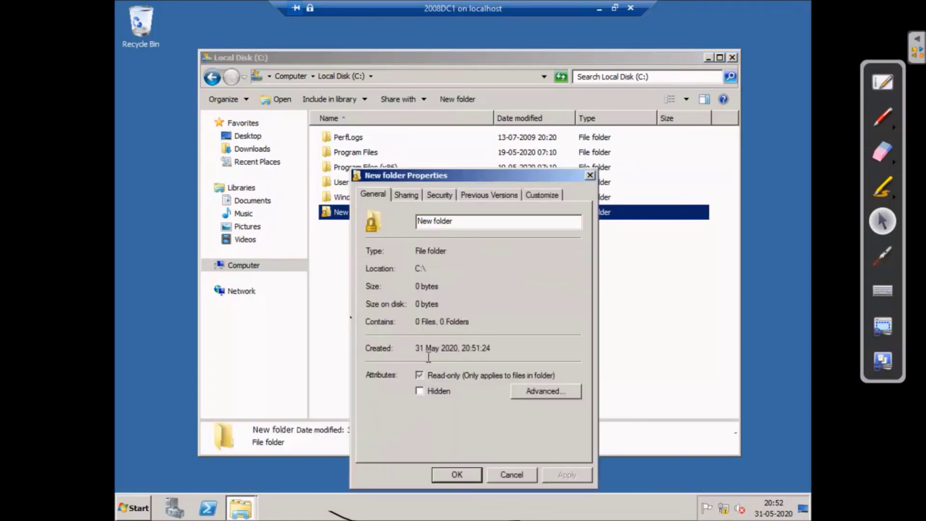
click(438, 195)
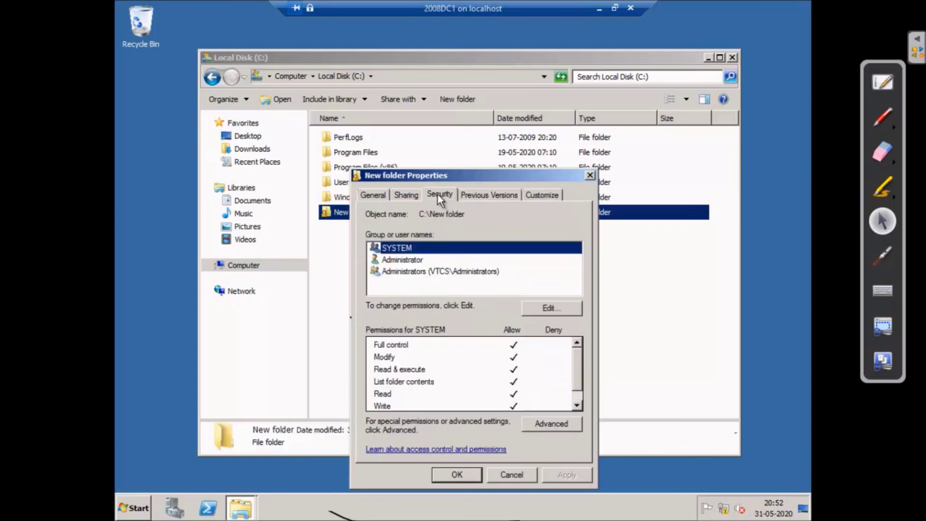
click(564, 311)
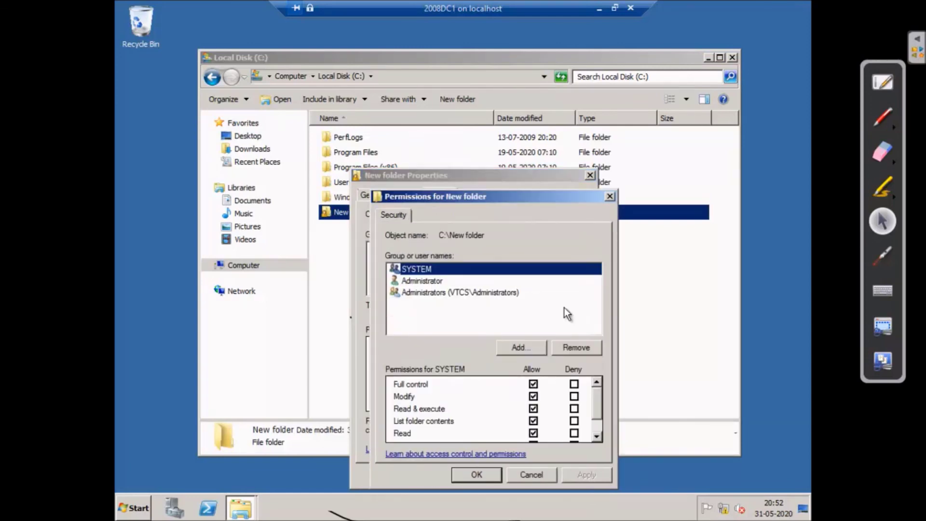
click(525, 346)
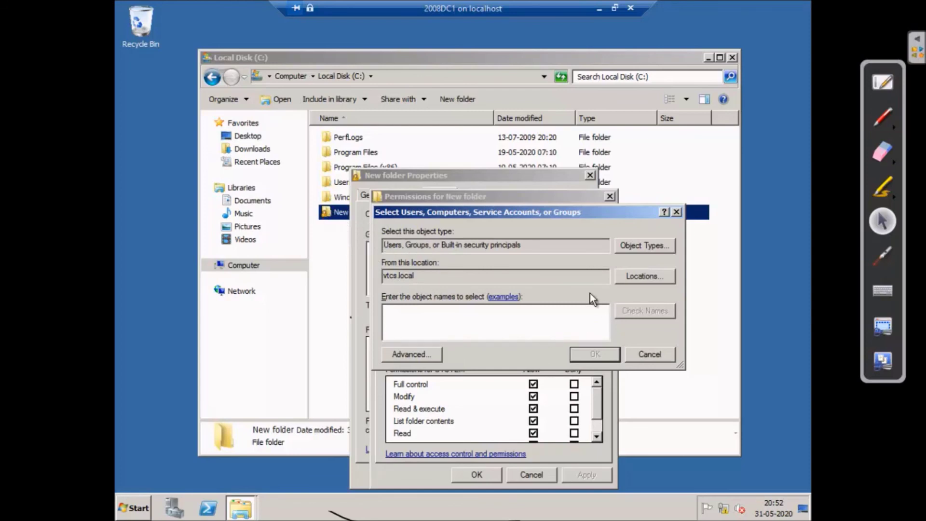
click(638, 275)
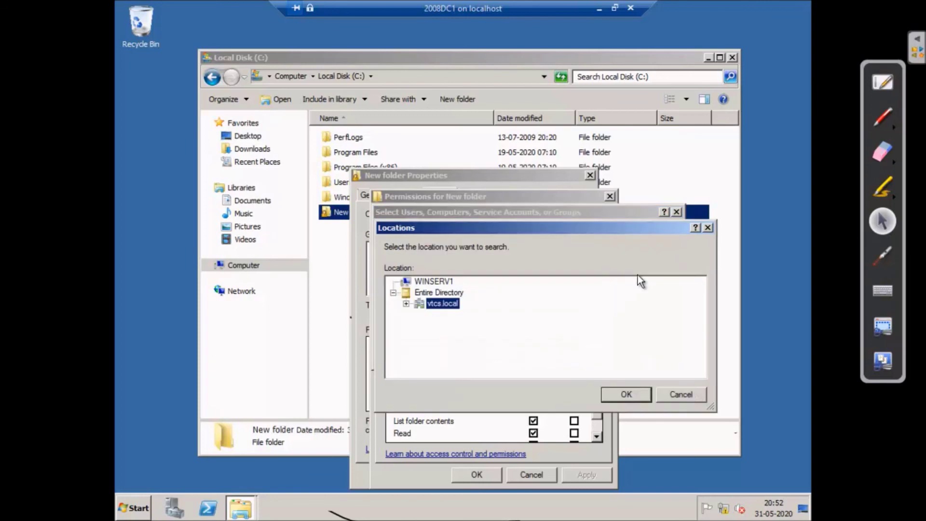
- Expand Entire Directory and vtcs.local in the Locations tree to find sales.vtcs.local
click(405, 304)
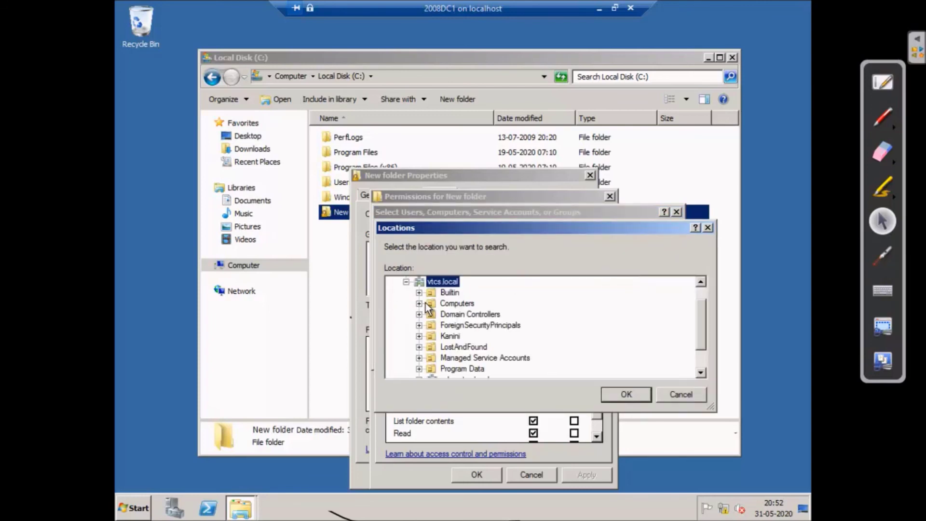
click(407, 282)
click(420, 291)
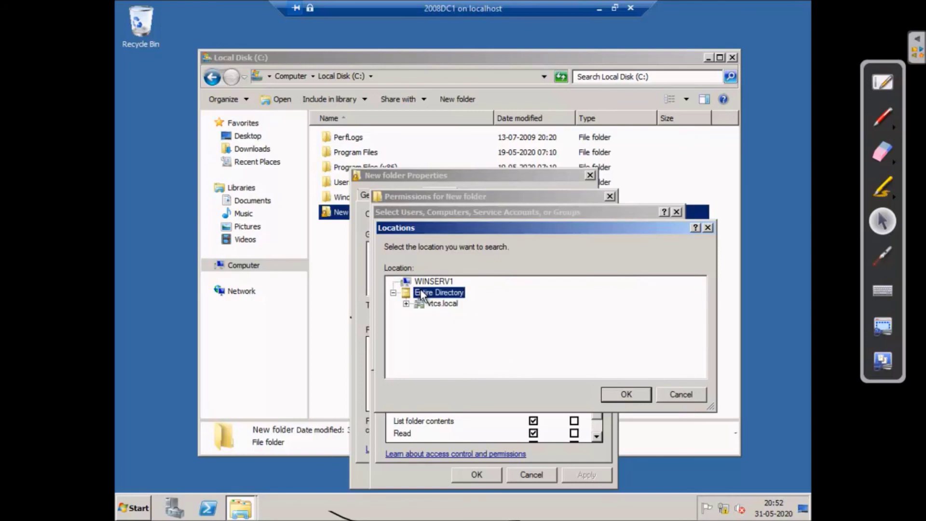
click(394, 293)
click(393, 294)
click(407, 304)
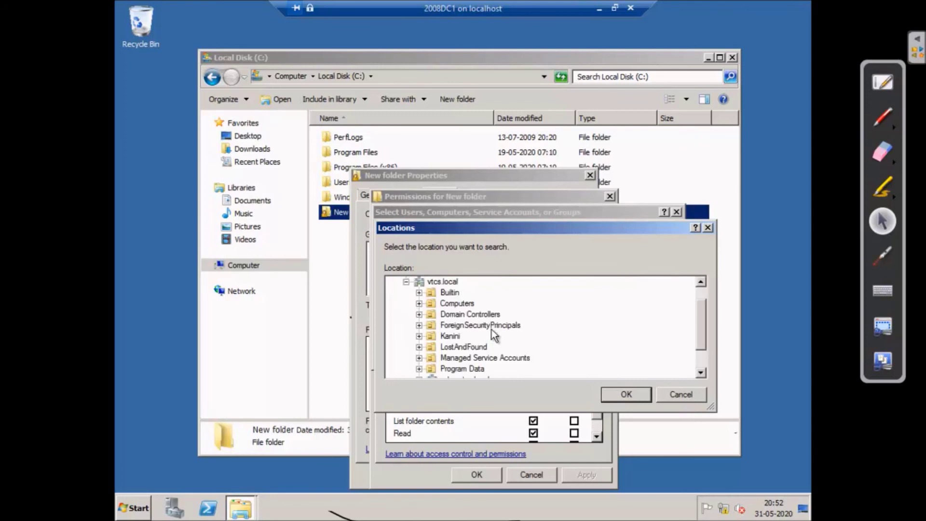
scroll(492, 331, down, 1)
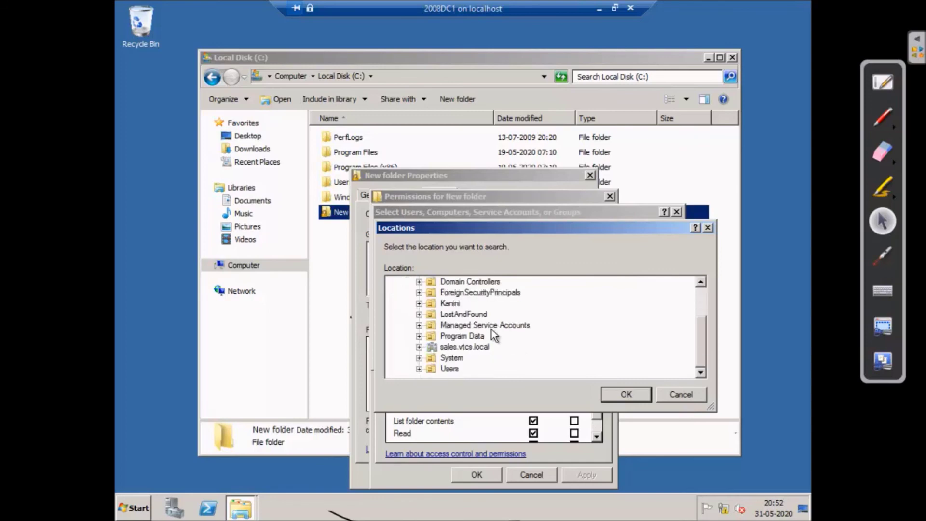
click(473, 348)
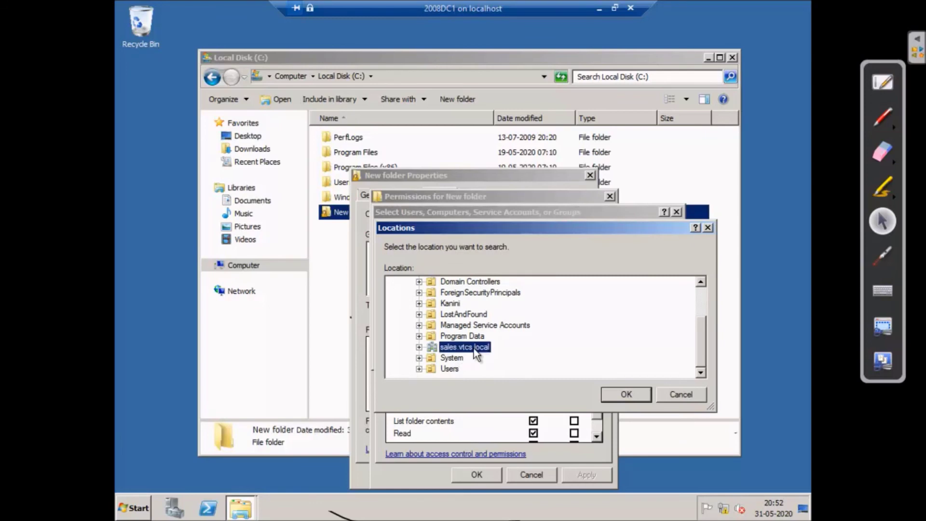
click(419, 347)
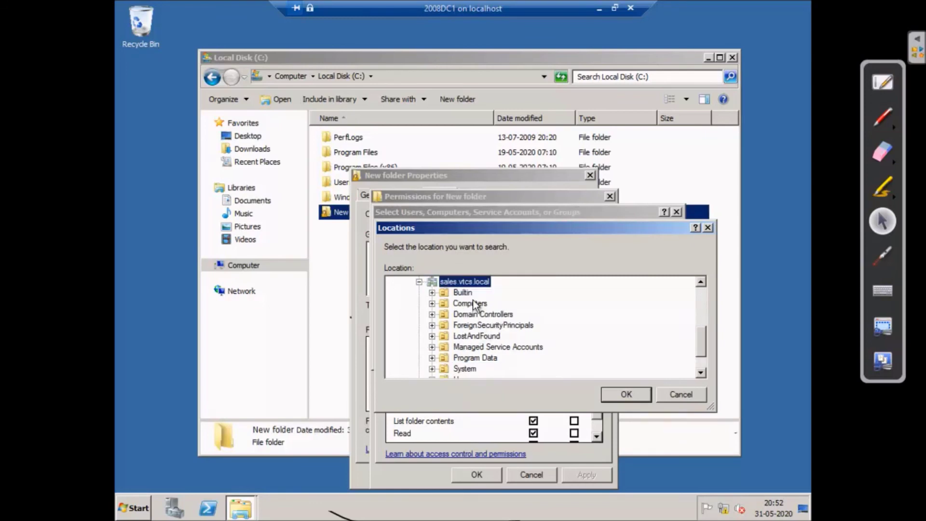
scroll(595, 337, down, 1)
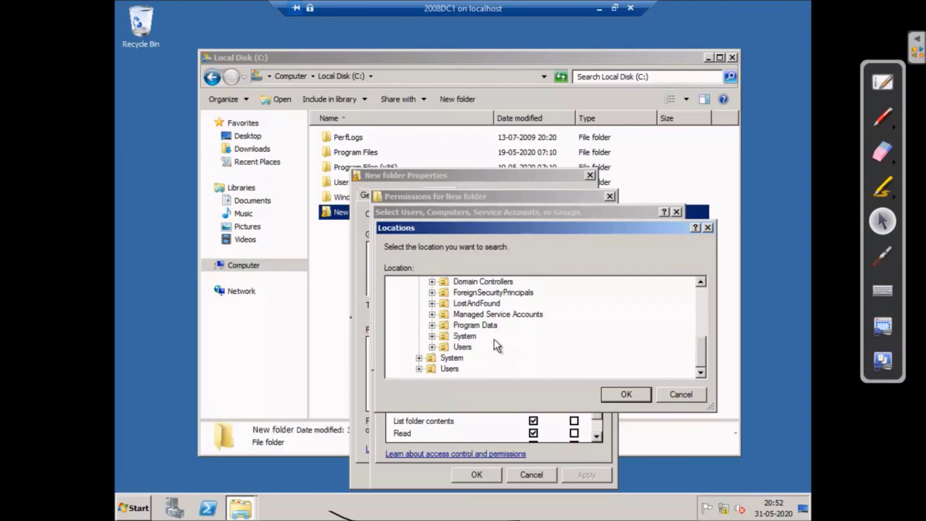
click(449, 368)
click(418, 369)
scroll(574, 347, up, 1)
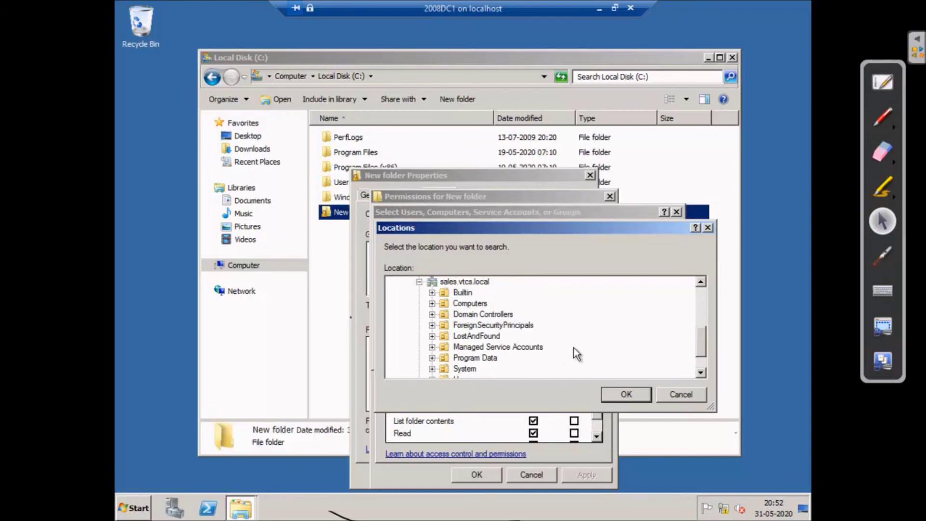
- Set sales.vtcs.local as the search location and open the advanced search
click(456, 282)
click(627, 396)
click(411, 354)
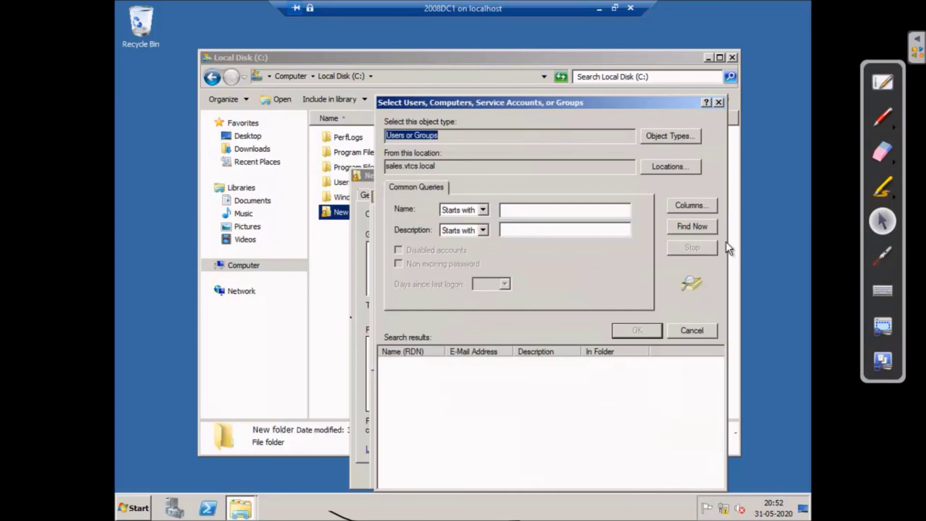
- Find sauser1 in sales.vtcs.local, add it to New folder's permissions, apply, and close the dialogs
click(700, 226)
scroll(432, 413, down, 1)
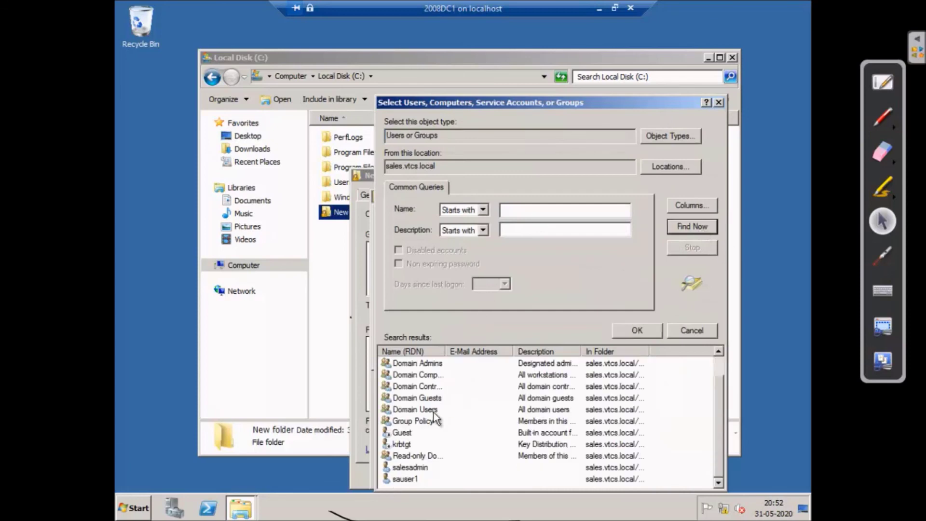
click(401, 478)
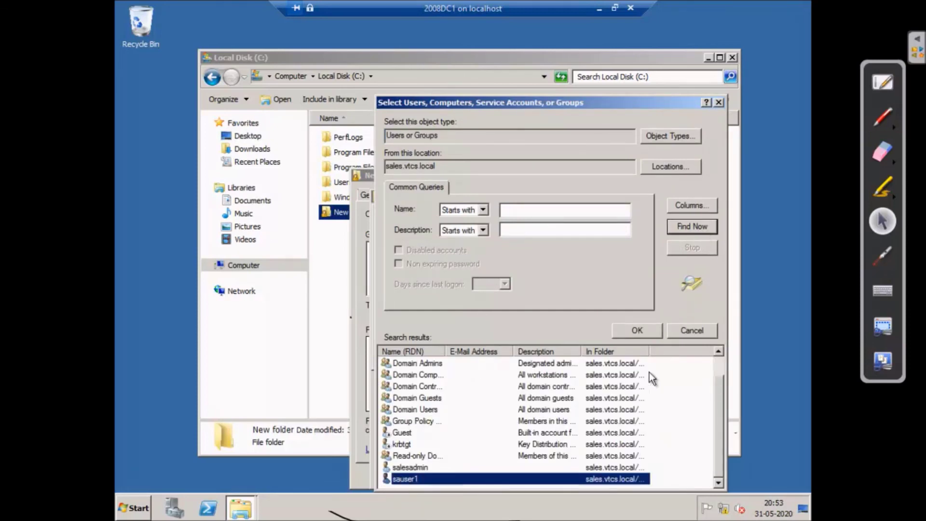
click(637, 330)
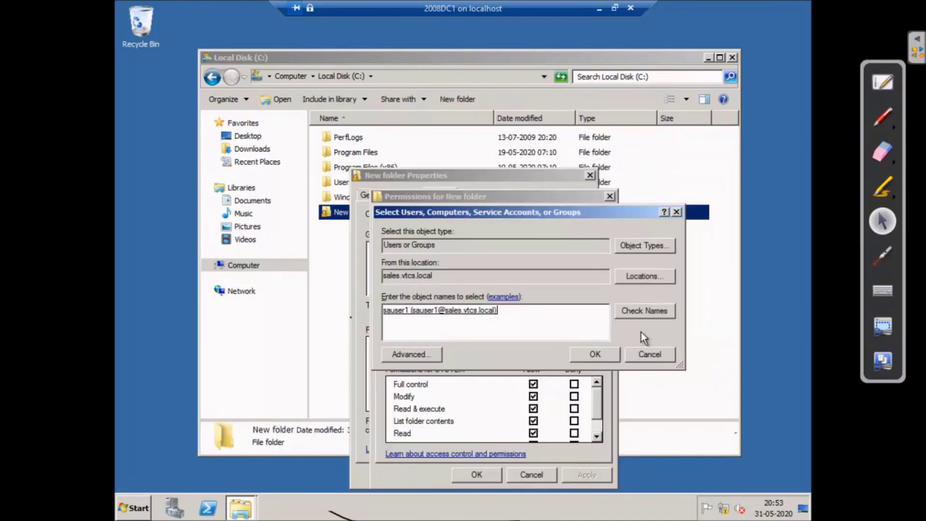
click(589, 355)
click(586, 474)
click(485, 473)
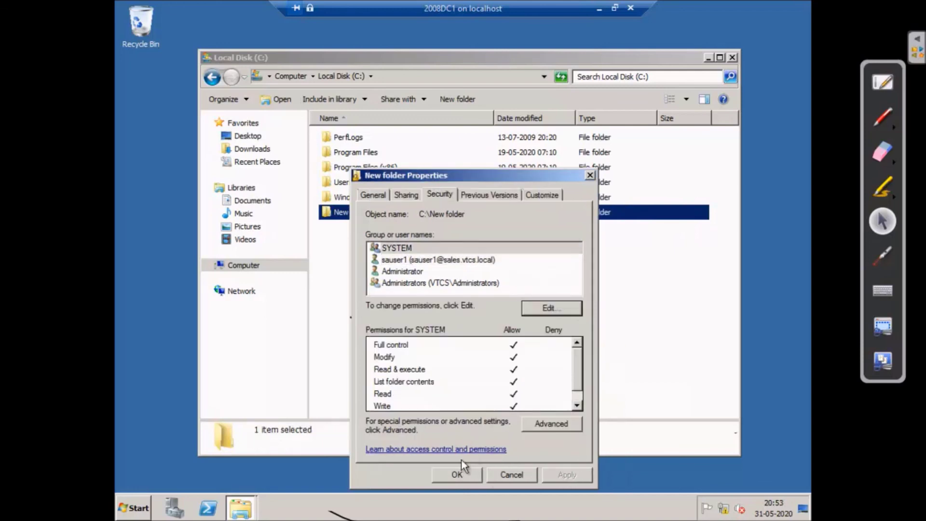
click(464, 474)
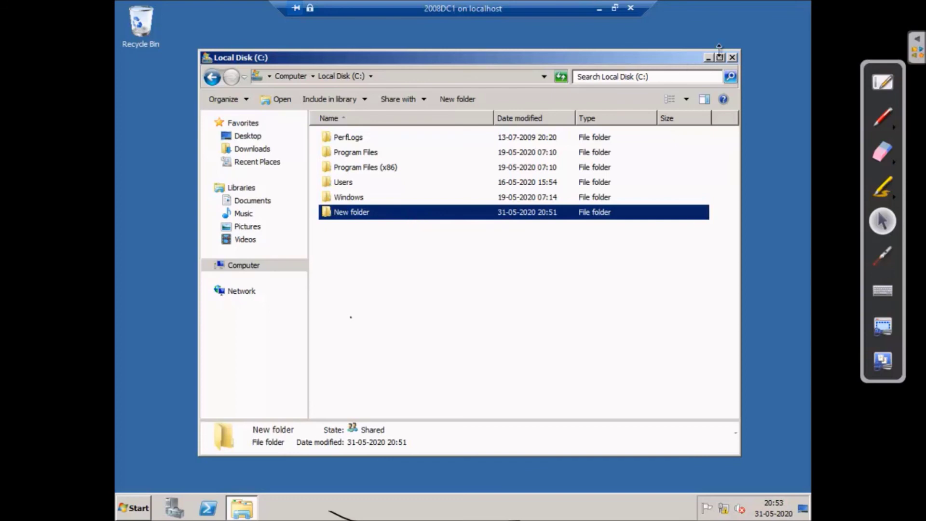
- Review New folder's sharing and security permissions for sauser1, Administrators and Administrator
right_click(447, 207)
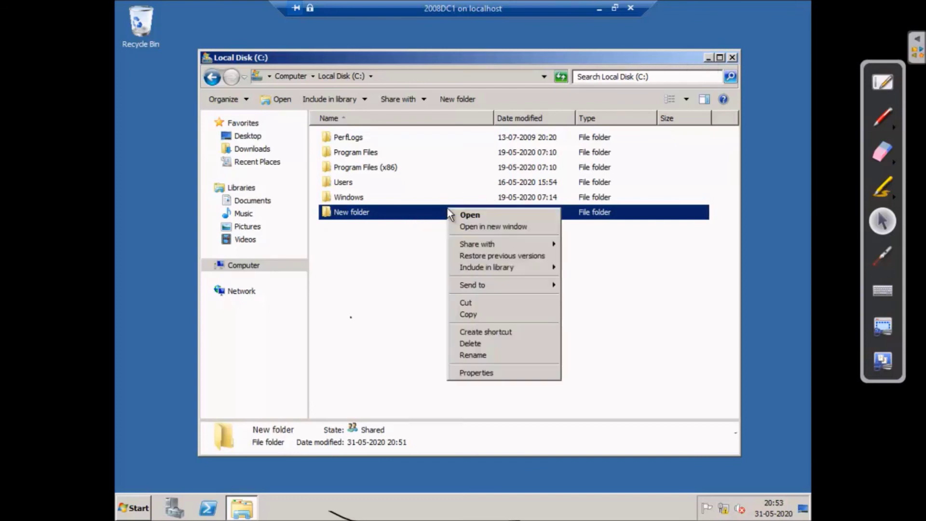
click(511, 374)
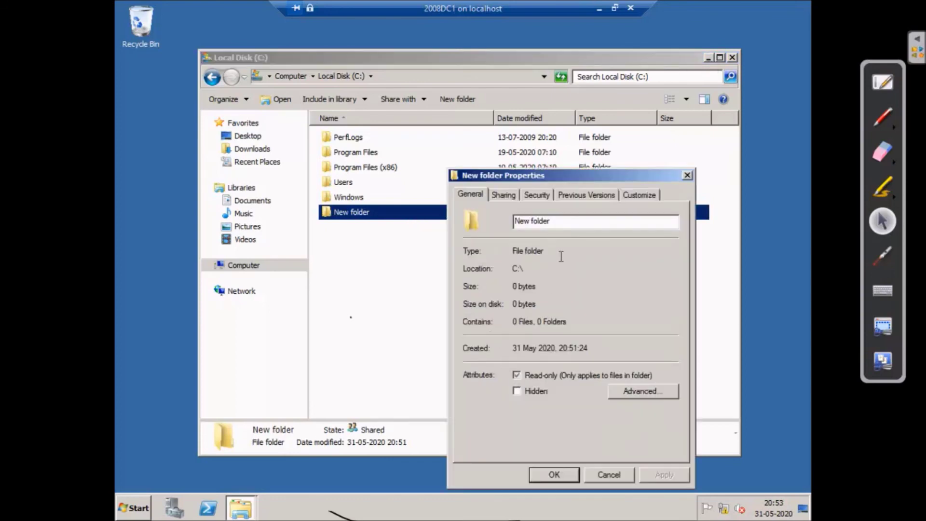
click(511, 196)
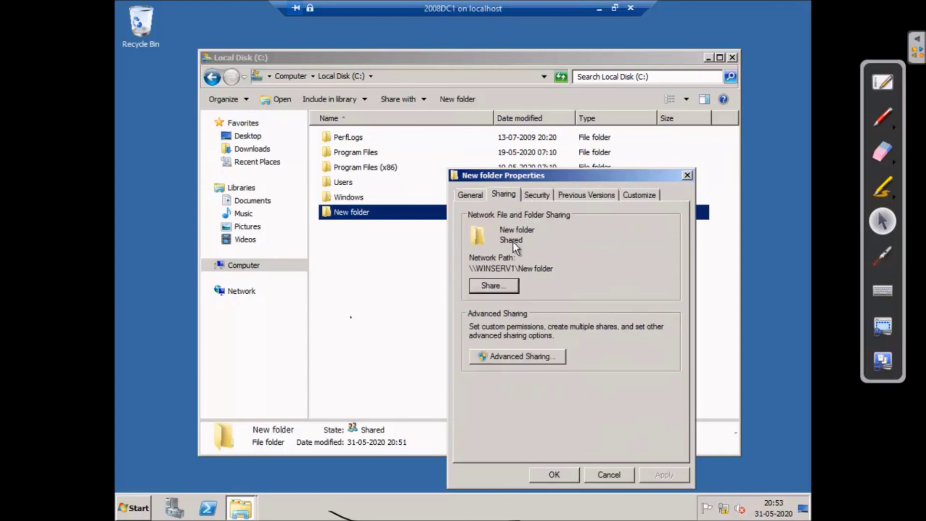
click(538, 195)
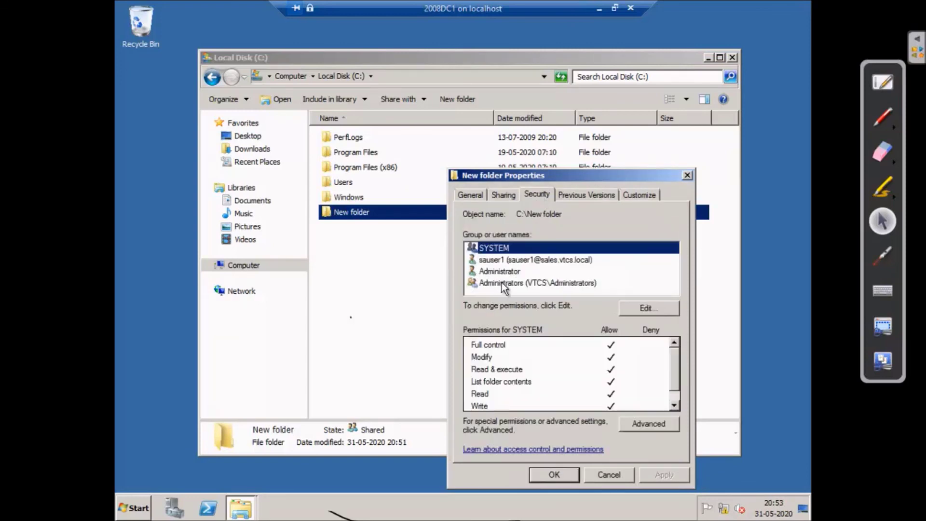
click(499, 261)
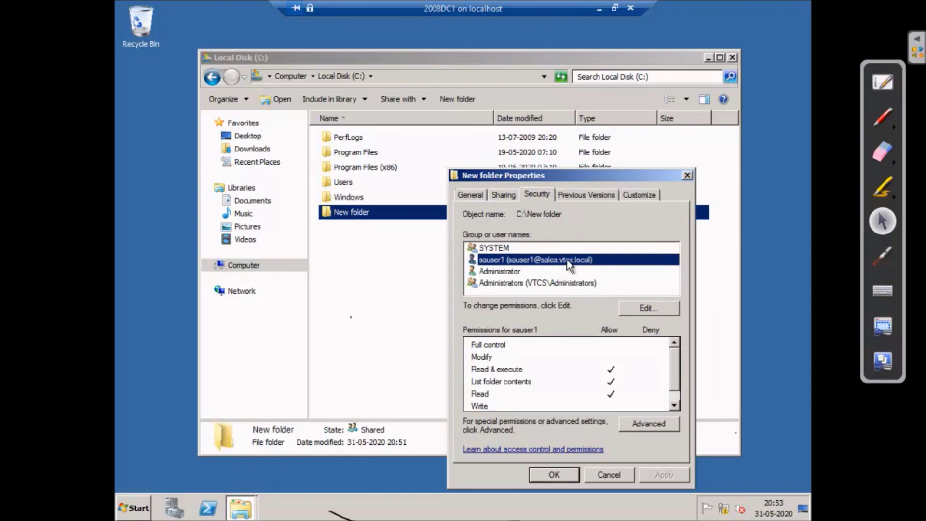
click(527, 283)
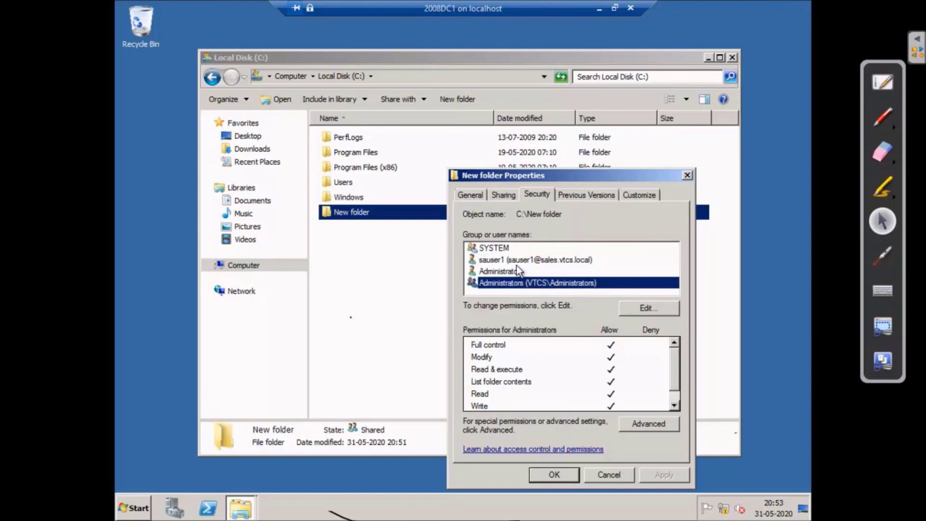
click(499, 268)
click(505, 260)
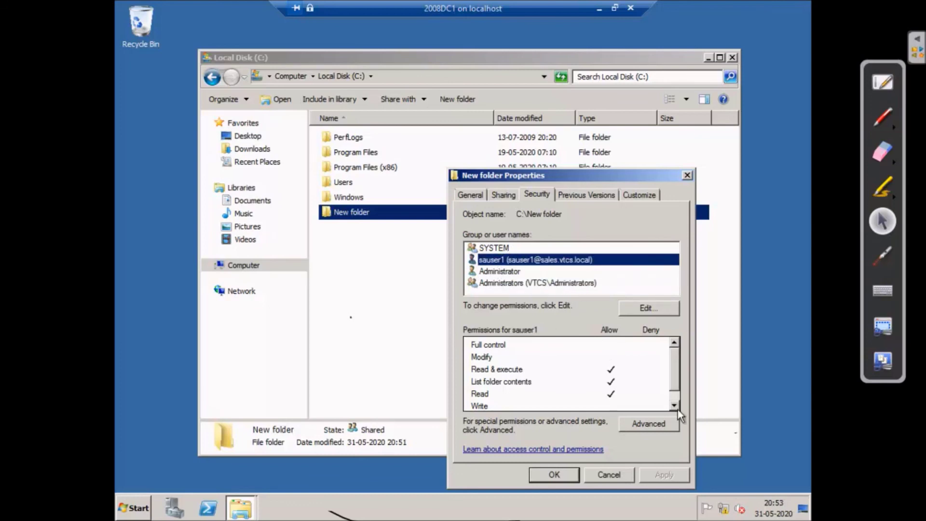
- Cancel the properties unchanged, close Local Disk (C:), and minimize the 2008DC1 session
click(609, 475)
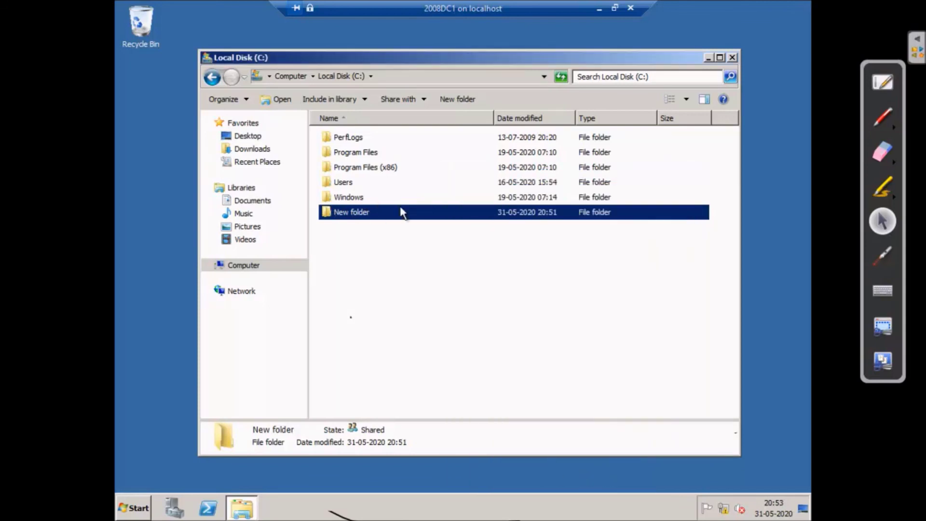
click(732, 57)
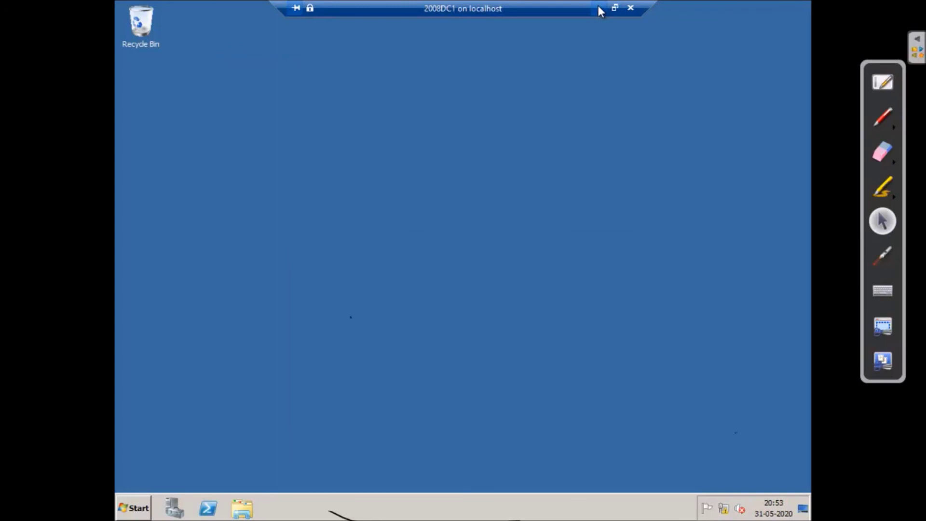
click(598, 8)
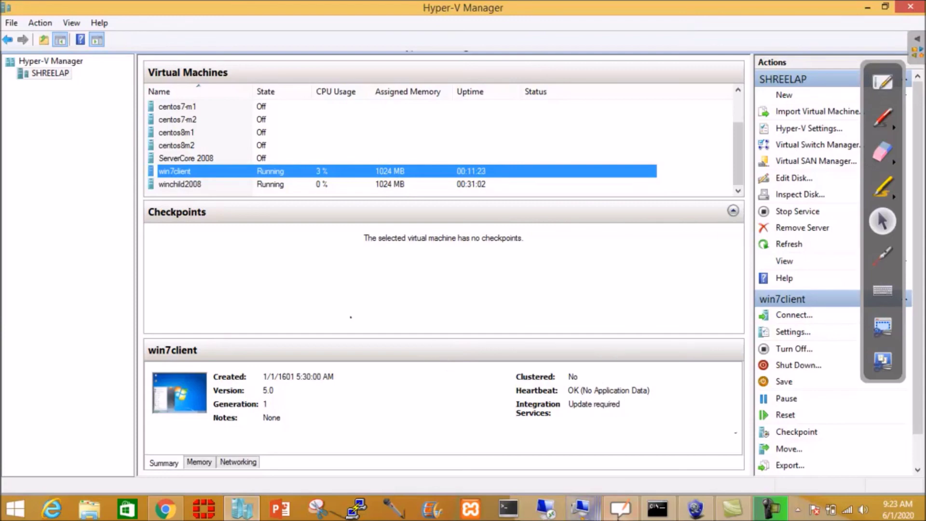
- Minimize Hyper-V Manager to the clear Windows 8.1 host desktop, dismissing the desktop menu
click(581, 508)
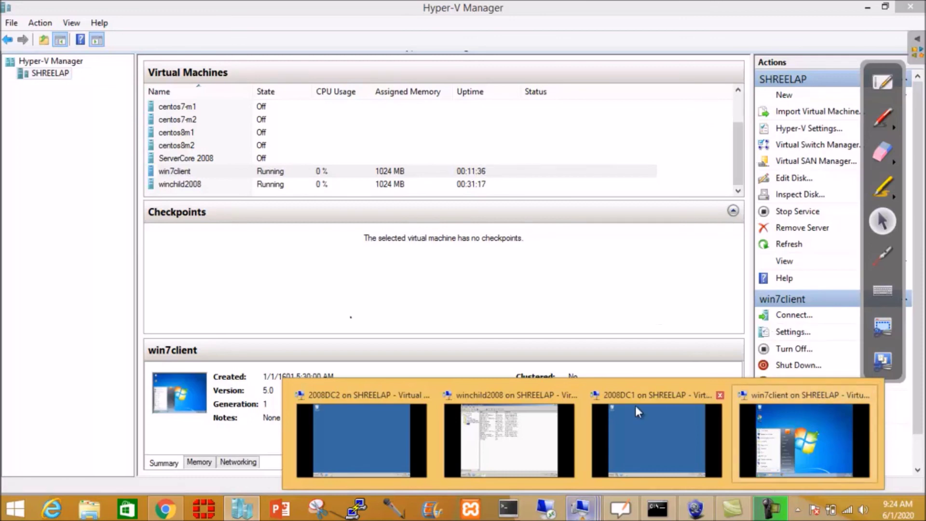
click(872, 12)
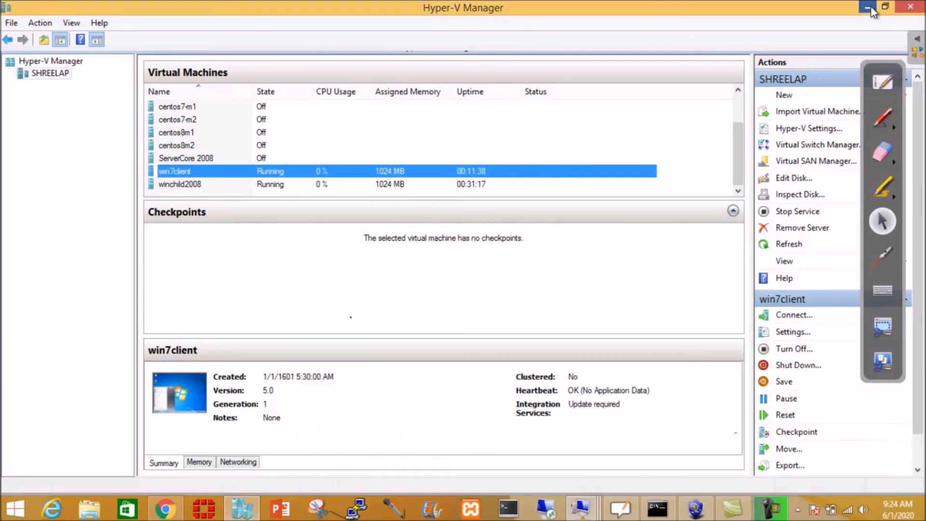
click(868, 8)
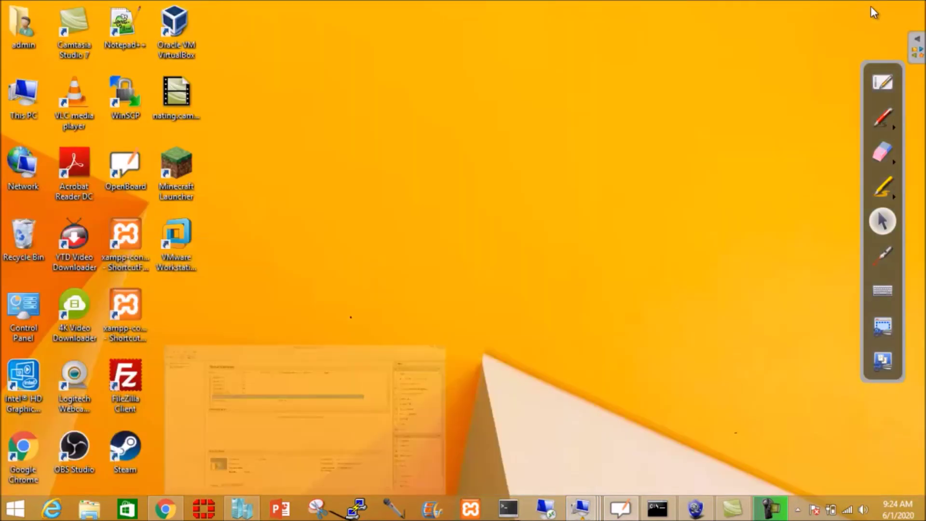
right_click(415, 187)
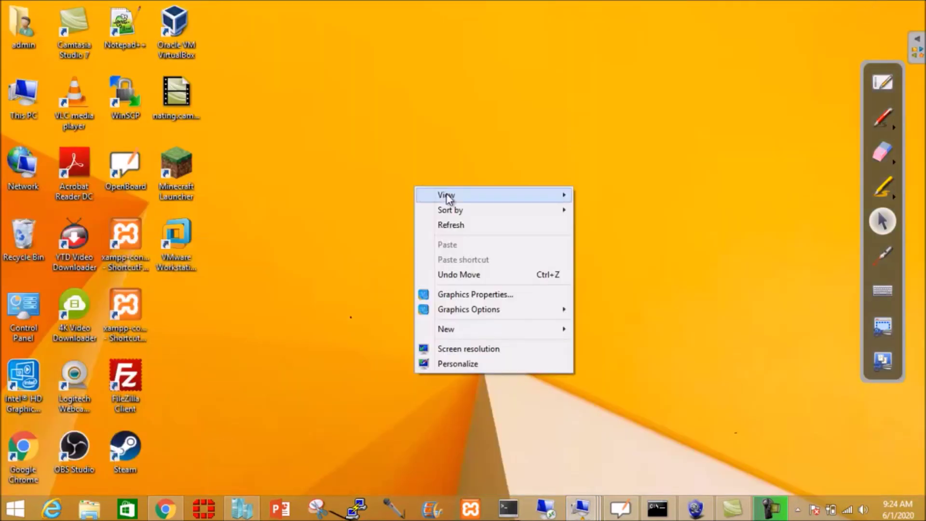
click(373, 50)
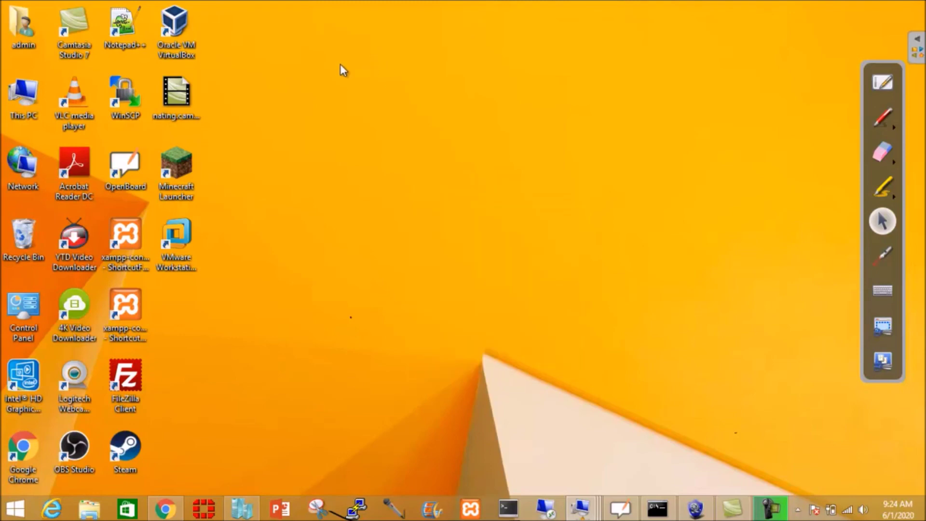